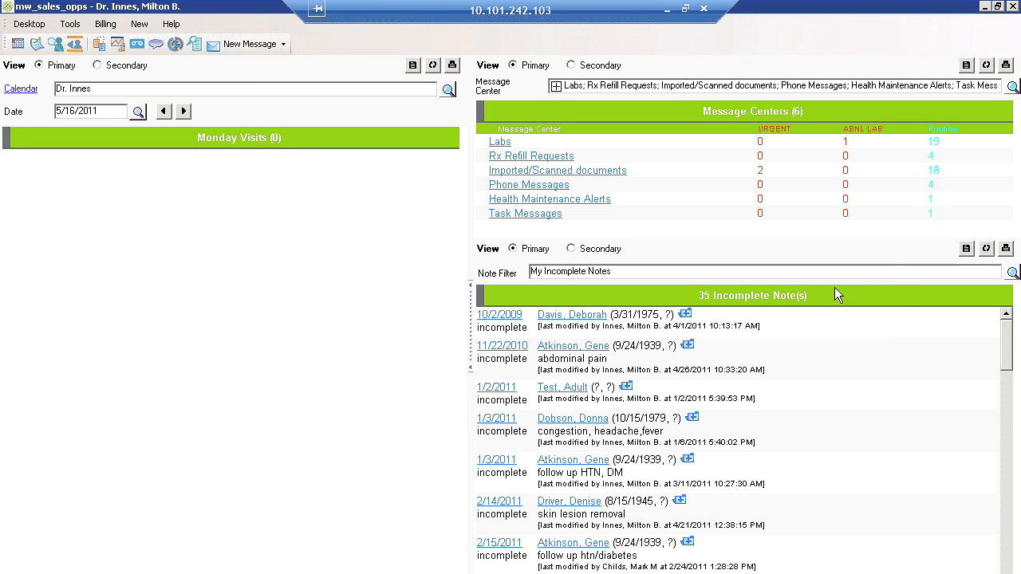
Open the work-week calendar for 5/16/2011 and start a new appointment in Monday's 11:00 AM Office Visit slot.
click(21, 90)
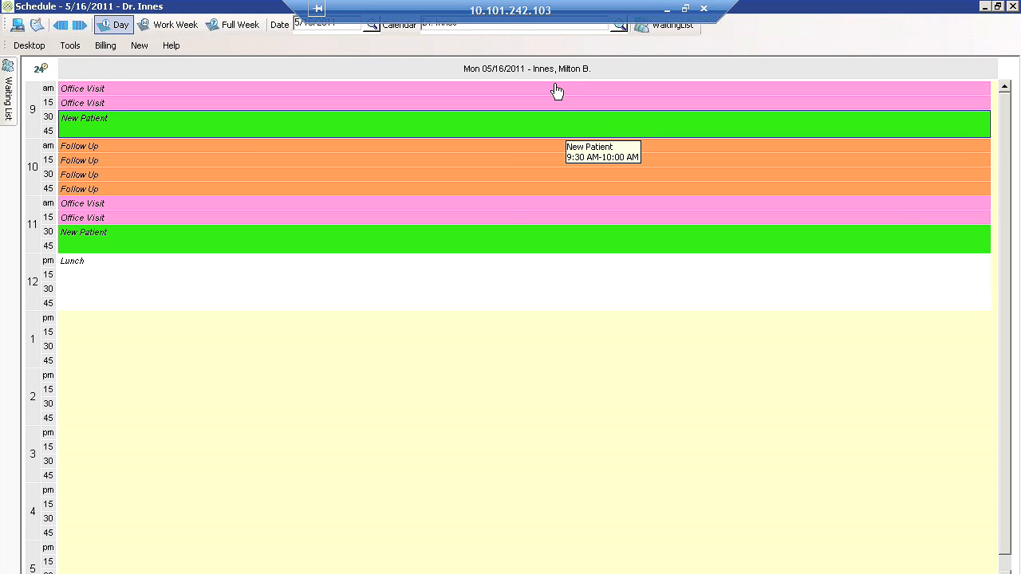
click(165, 26)
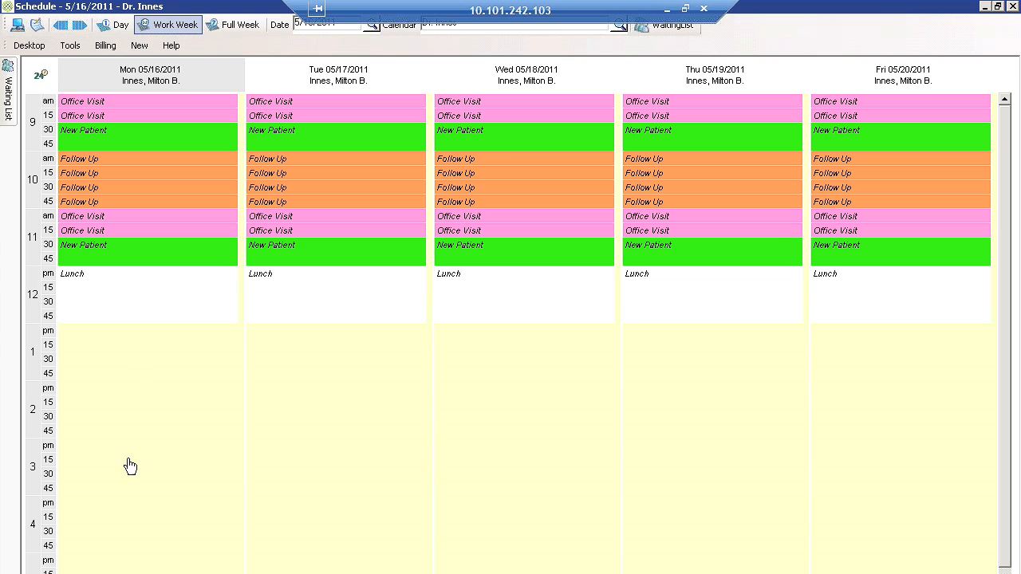
double_click(104, 219)
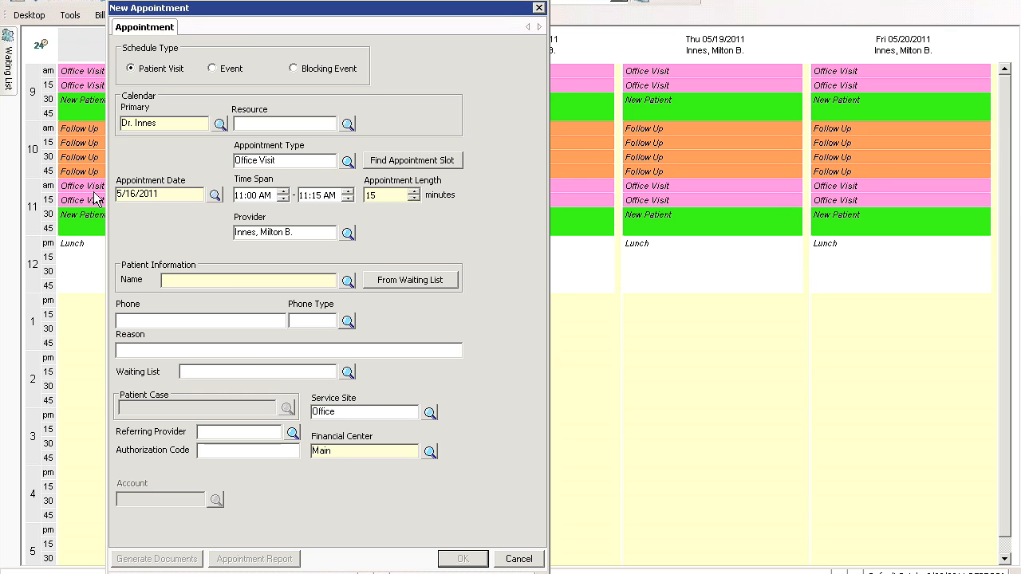
Choose the patient with ID 32 from the recently used list, enter "sore throat" as the reason, and save the appointment.
click(348, 281)
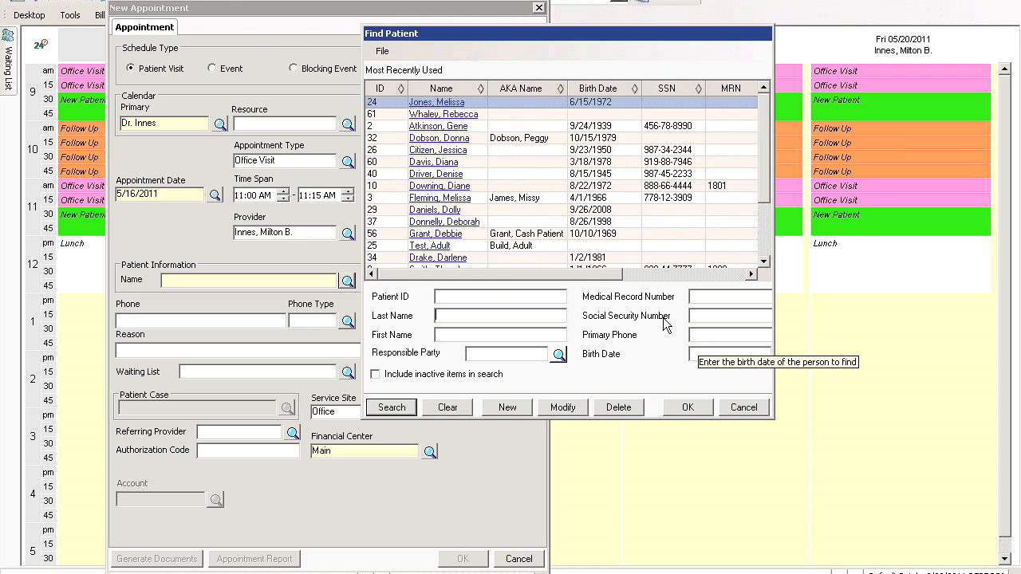
double_click(448, 138)
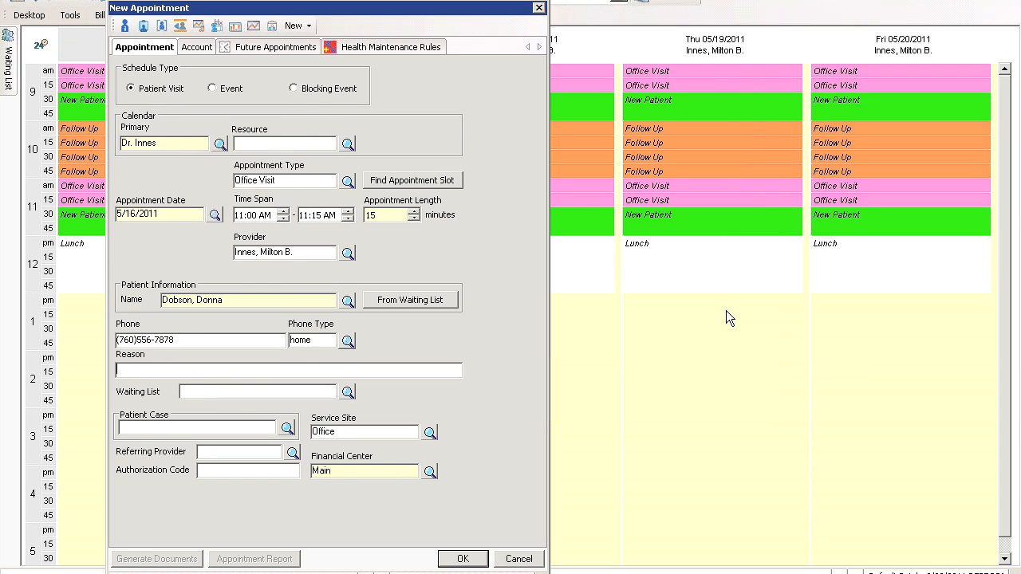
text(sore throat)
click(463, 558)
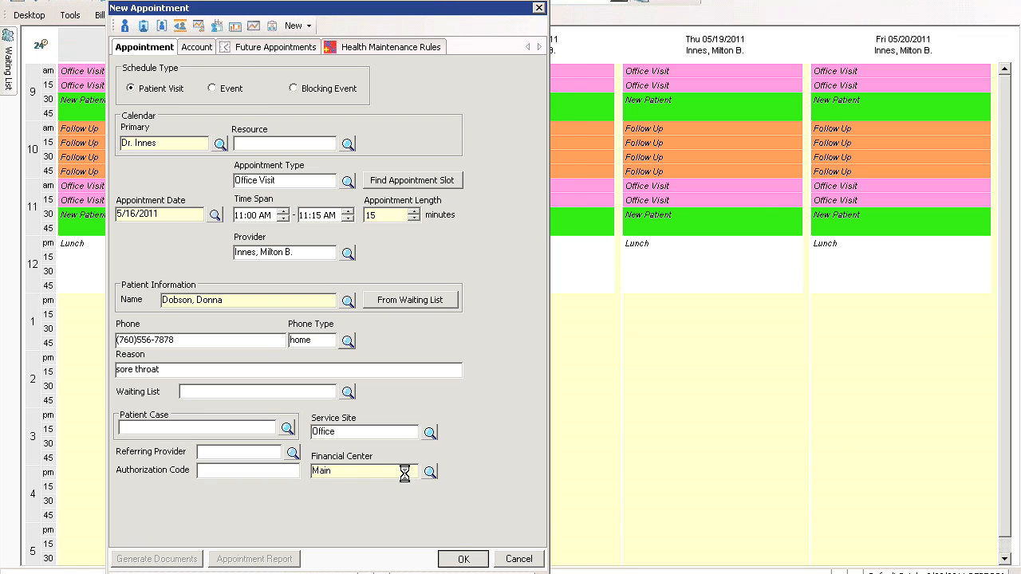
Open the 11:00 AM appointment from the Monday visits and set its status to Checked In.
mouse_move(117, 192)
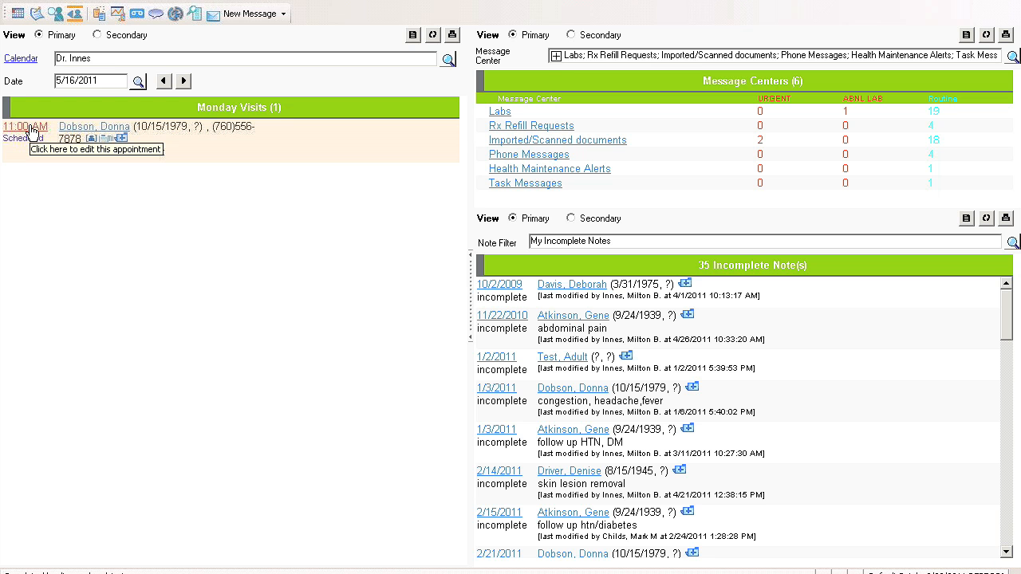
click(32, 130)
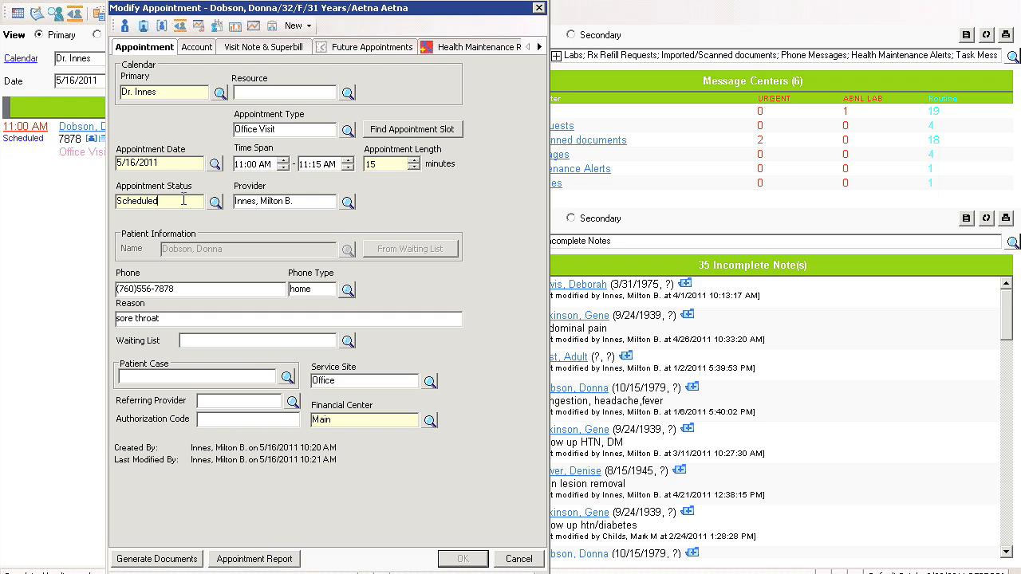
text(ch)
key(Tab)
Record a visit payment of 20.00 on the appointment's account, with method Check and reference 4567.
click(194, 47)
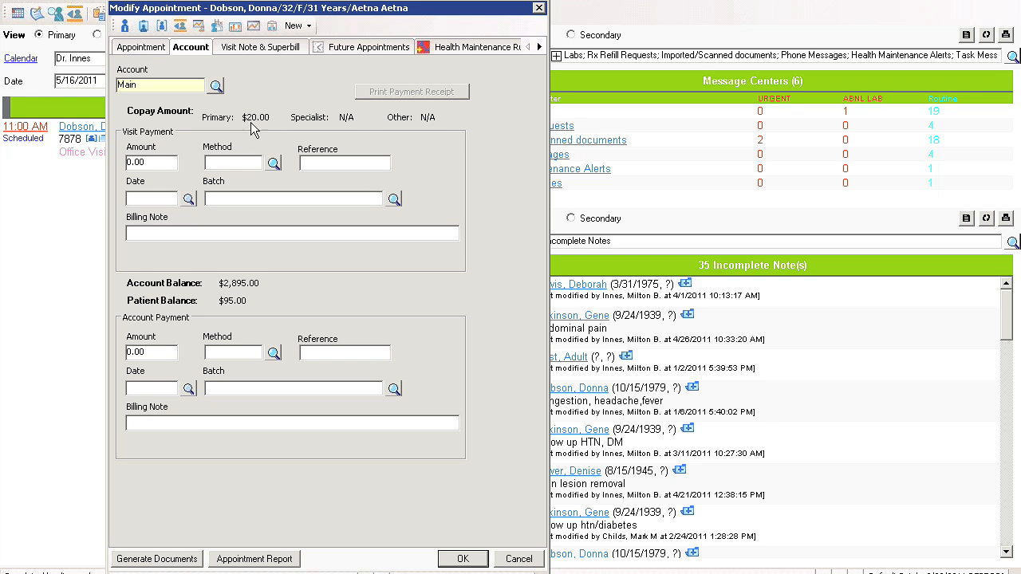
click(156, 164)
text(20.00)
key(Tab)
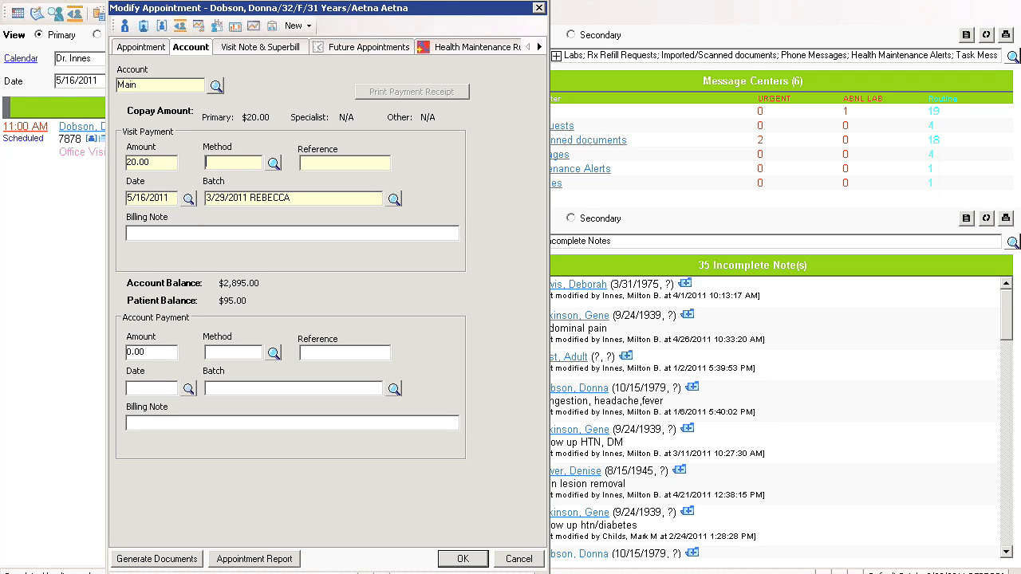
text(check)
key(Tab)
text(4567)
key(Tab)
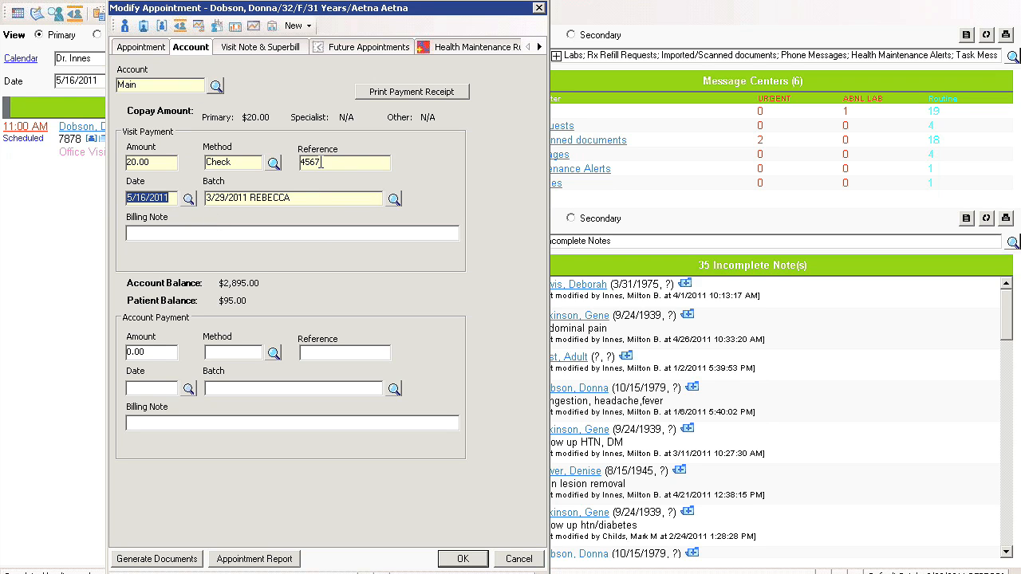
Review the patient's demographic summary, close it, and save the appointment changes.
click(124, 28)
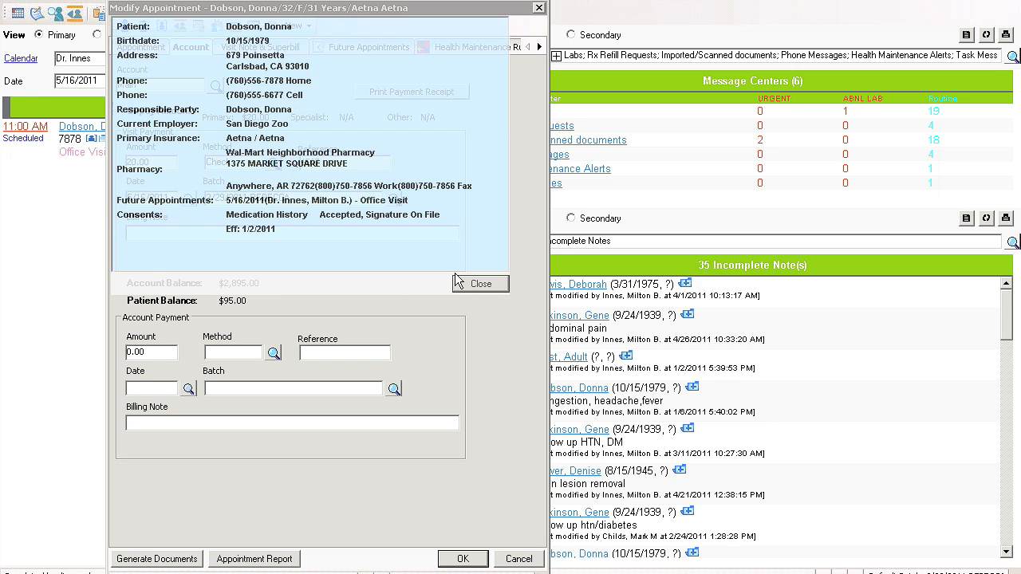
click(478, 284)
click(463, 558)
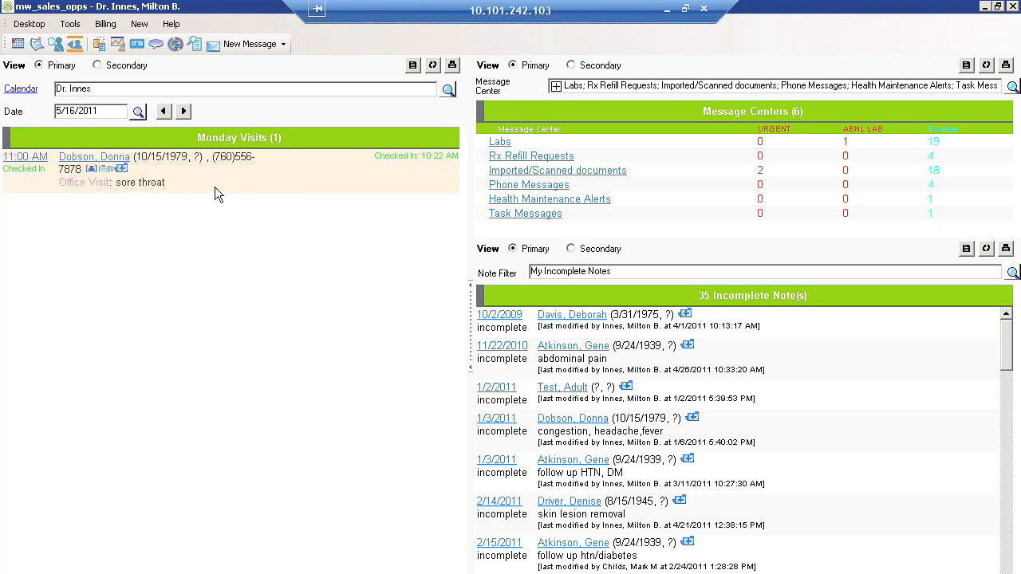
Create a note for the 11:00 AM visit and add sore throat from Ears/Nose/Throat/Neck as the chief complaint.
click(103, 170)
click(349, 427)
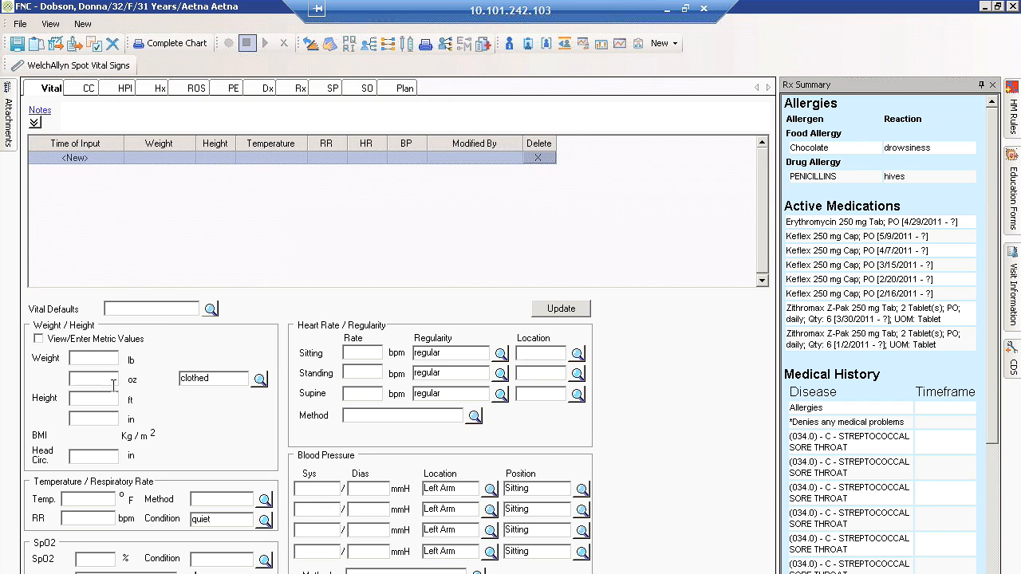
click(85, 89)
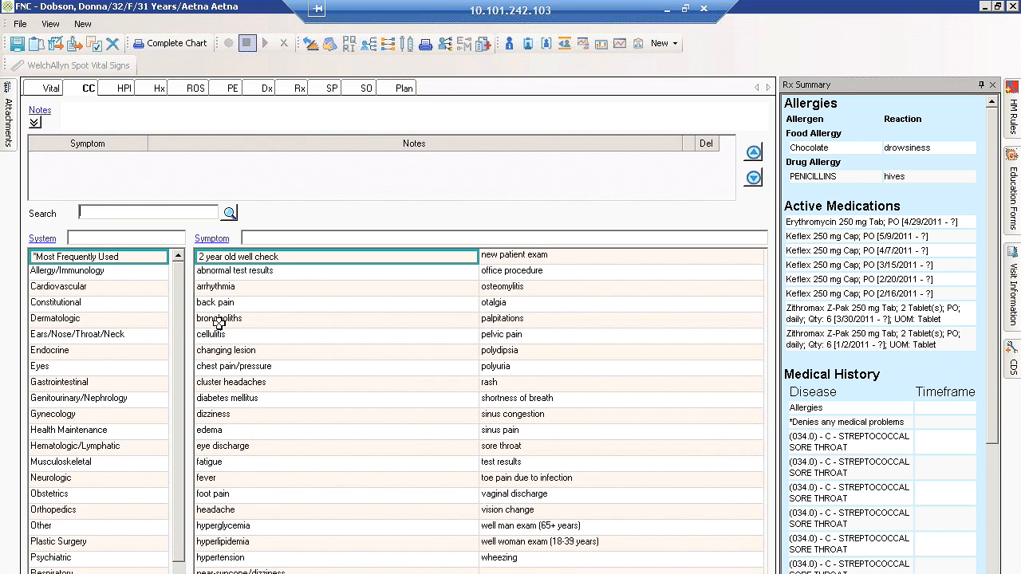
click(141, 337)
click(550, 545)
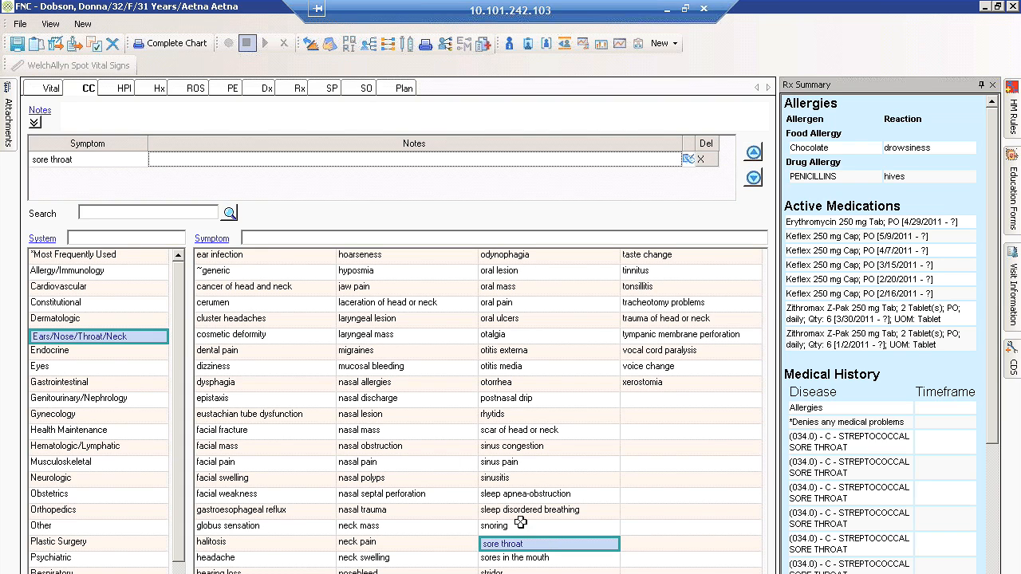
Examine the symptom ordering controls and the care team and provider display options for the chief complaint lists.
click(212, 238)
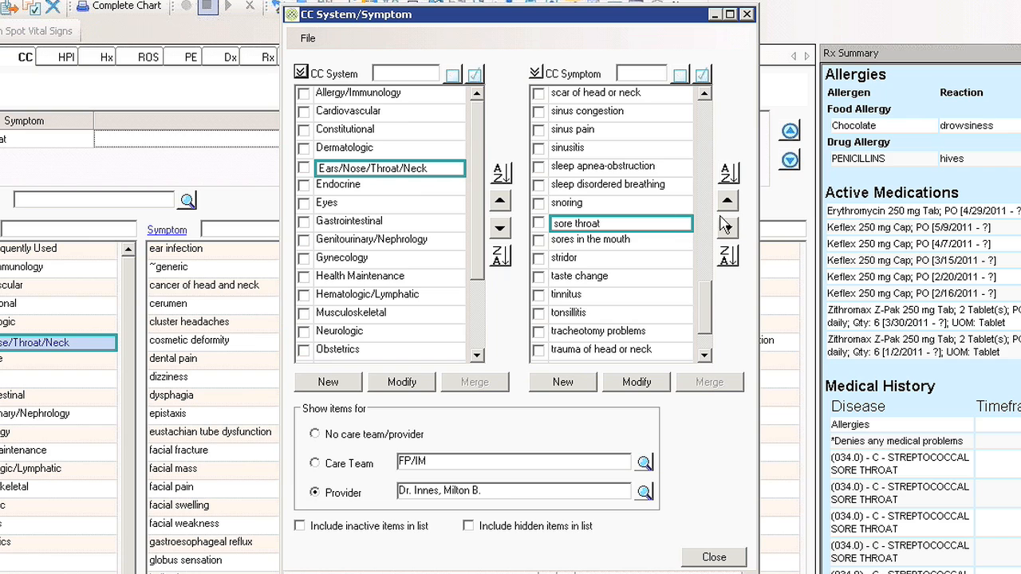
click(727, 228)
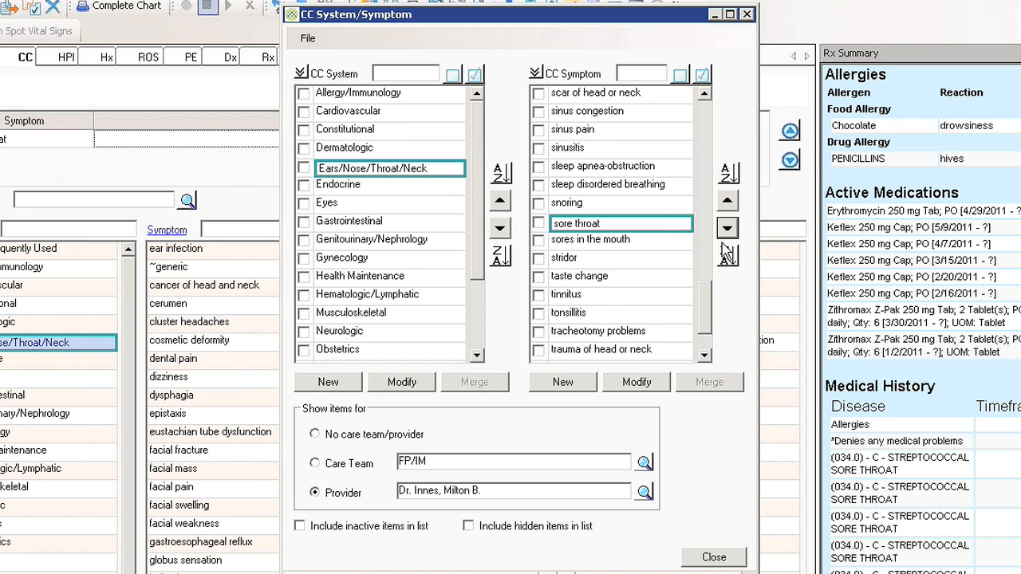
click(727, 174)
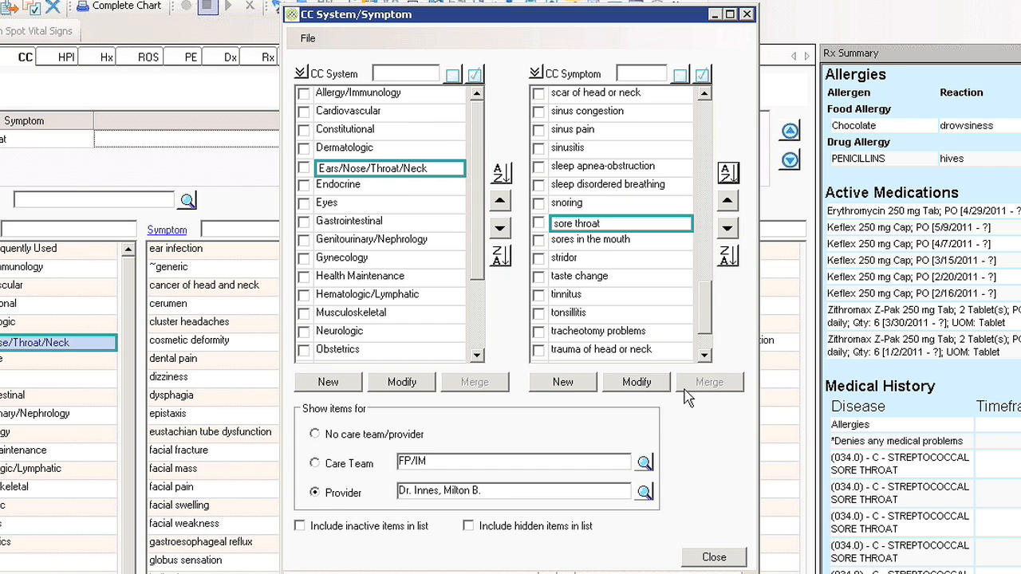
click(520, 494)
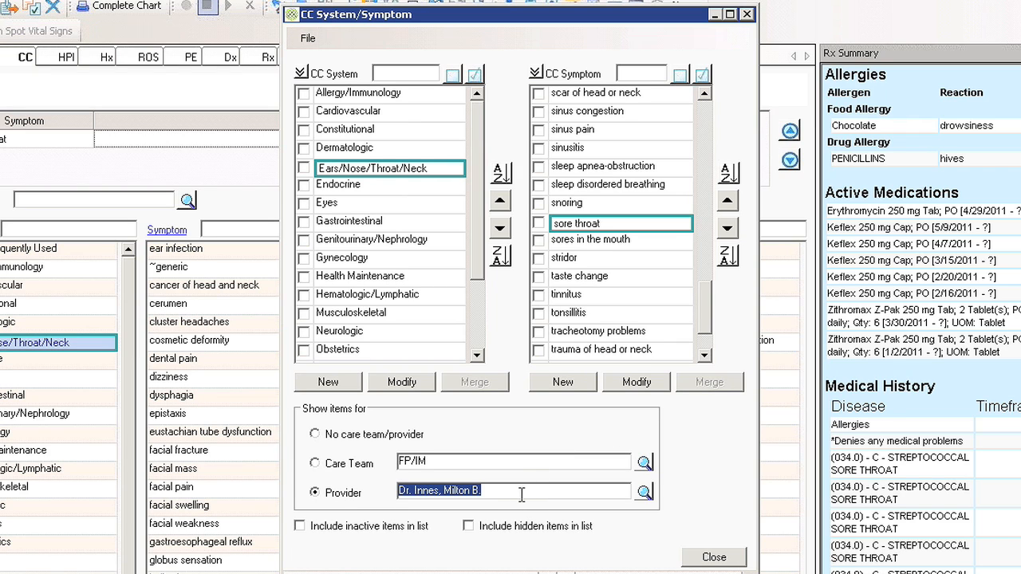
click(516, 460)
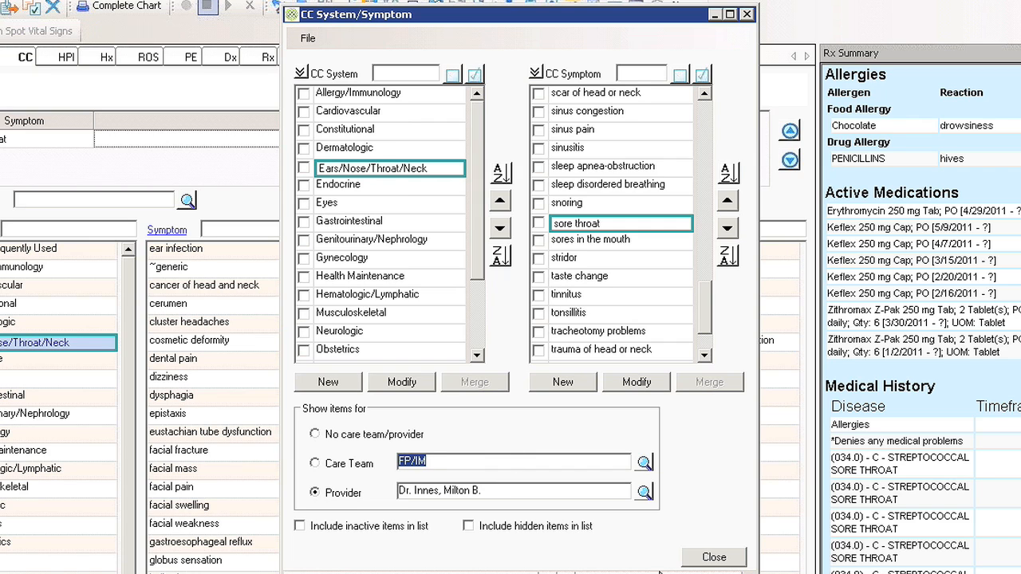
click(713, 557)
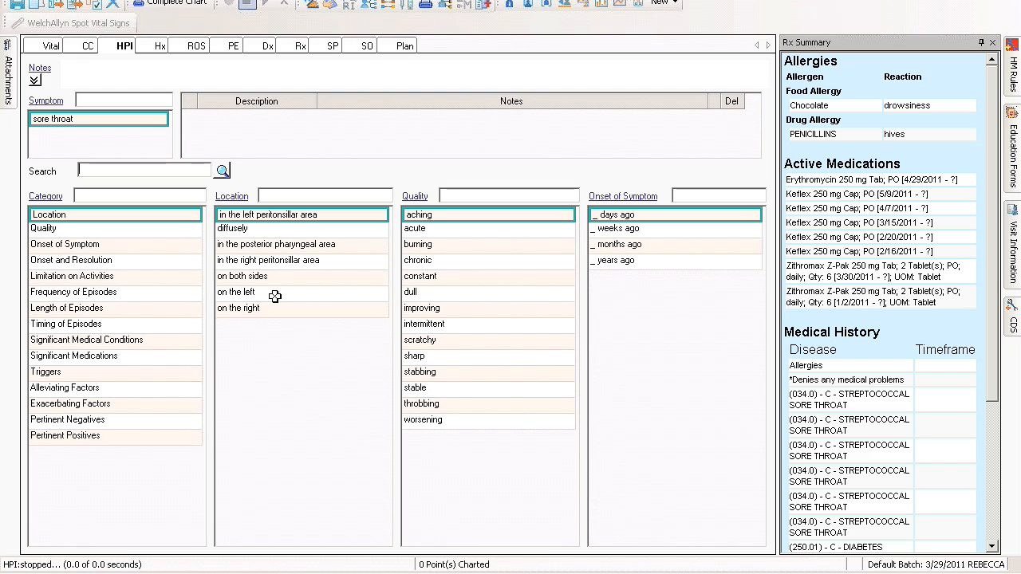
Document the sore throat's HPI with location on both sides, quality scratchy and sharp, and onset 3 days ago.
click(311, 276)
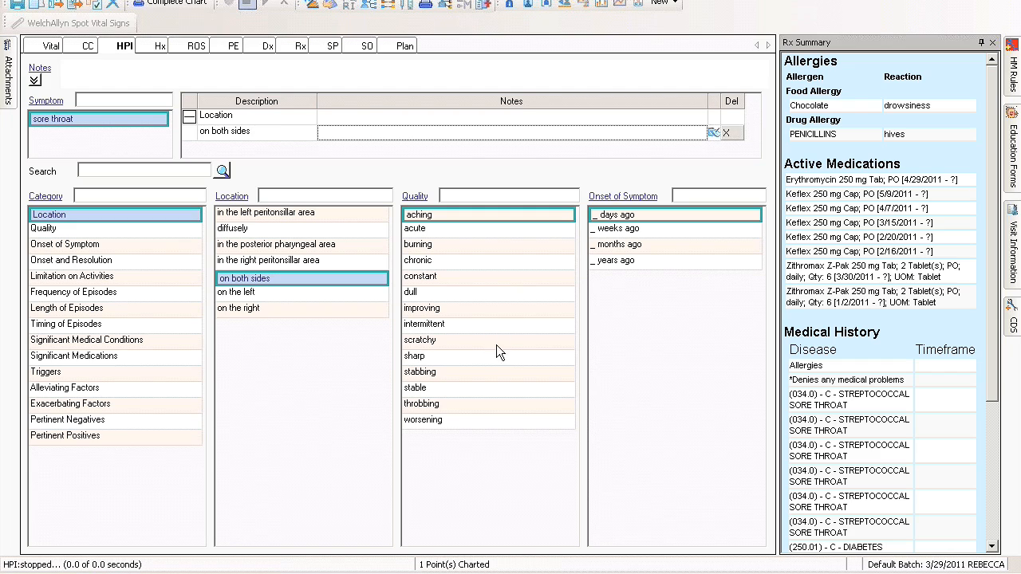
click(496, 343)
click(494, 358)
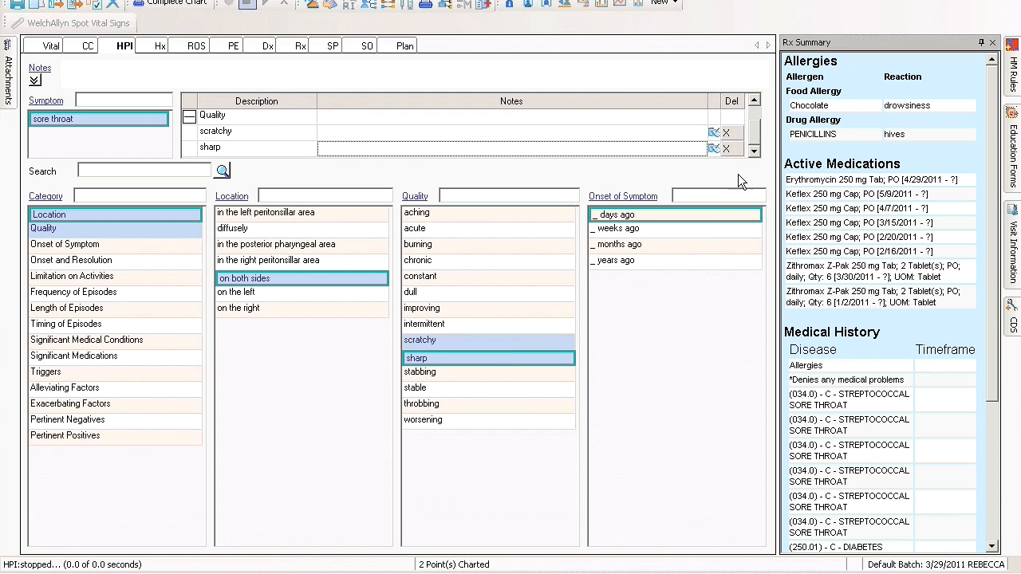
click(706, 223)
text(3 days ago)
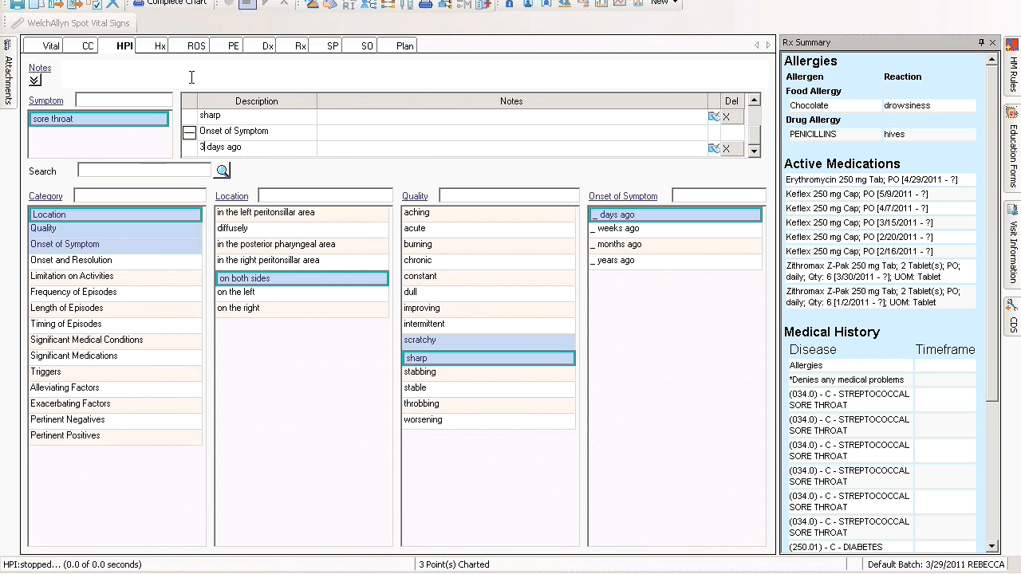
Mark the patient's Medical, Surgical, Family and Social History as reviewed.
click(157, 48)
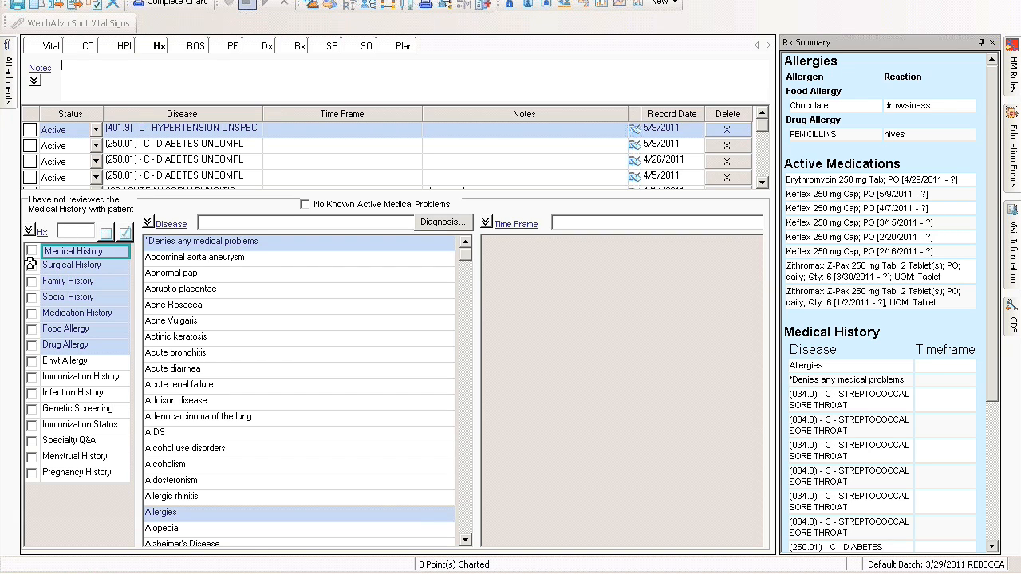
click(32, 250)
click(35, 267)
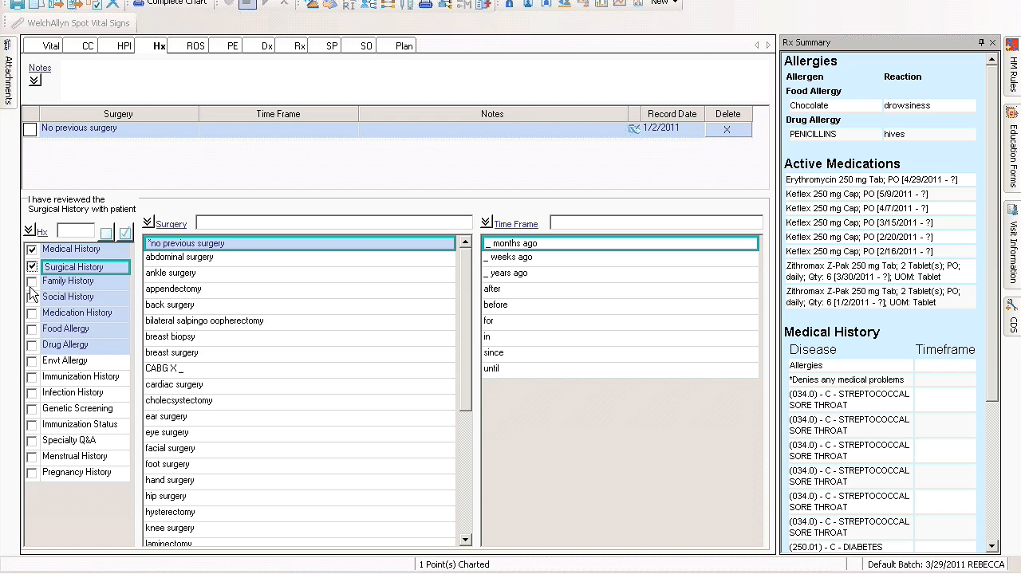
click(34, 282)
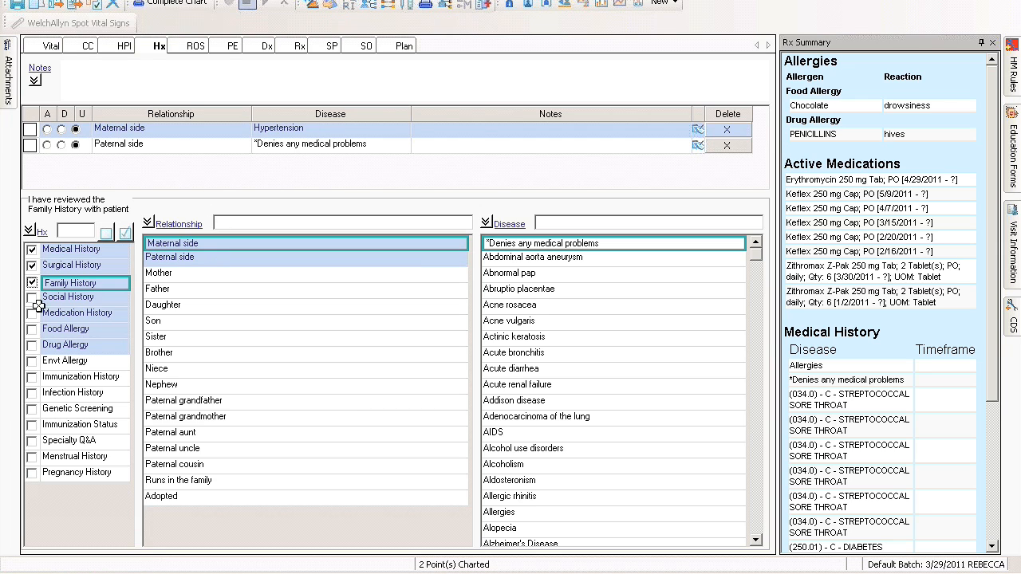
click(60, 298)
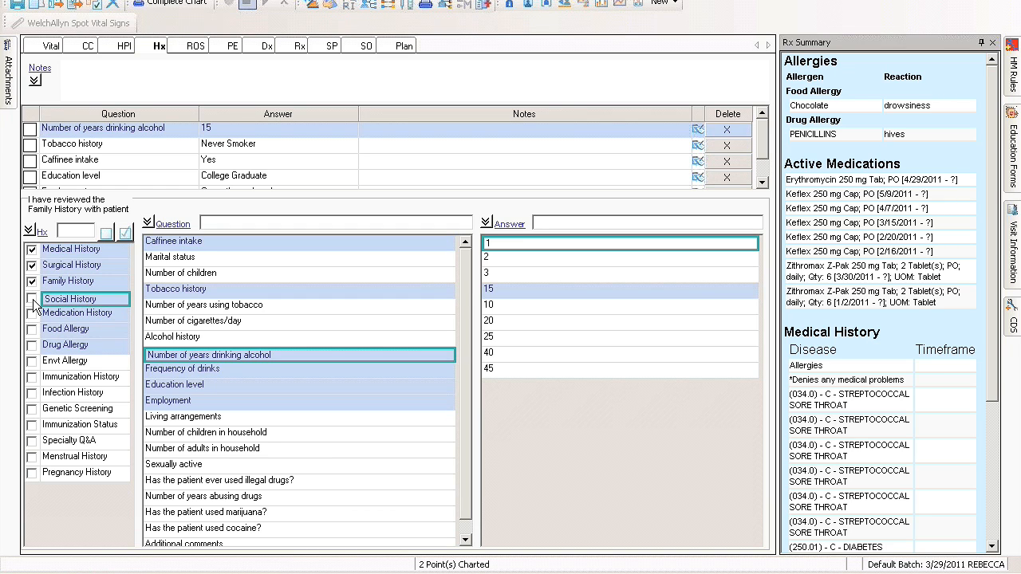
Re-record the Tobacco history answer as Never Smoker, replace it with Currently smokes tobacco, and collapse the Rx Summary.
click(243, 290)
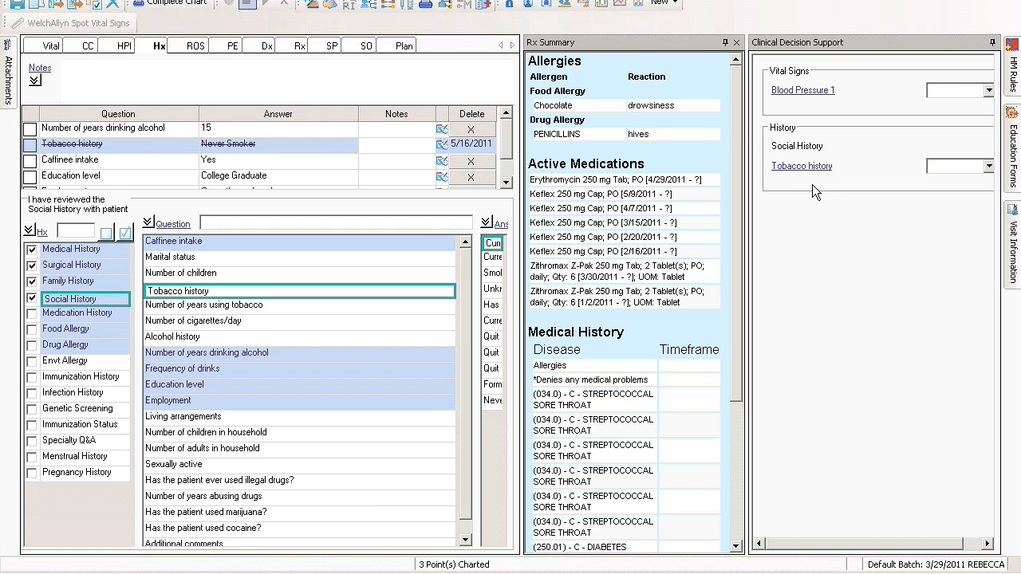
click(725, 42)
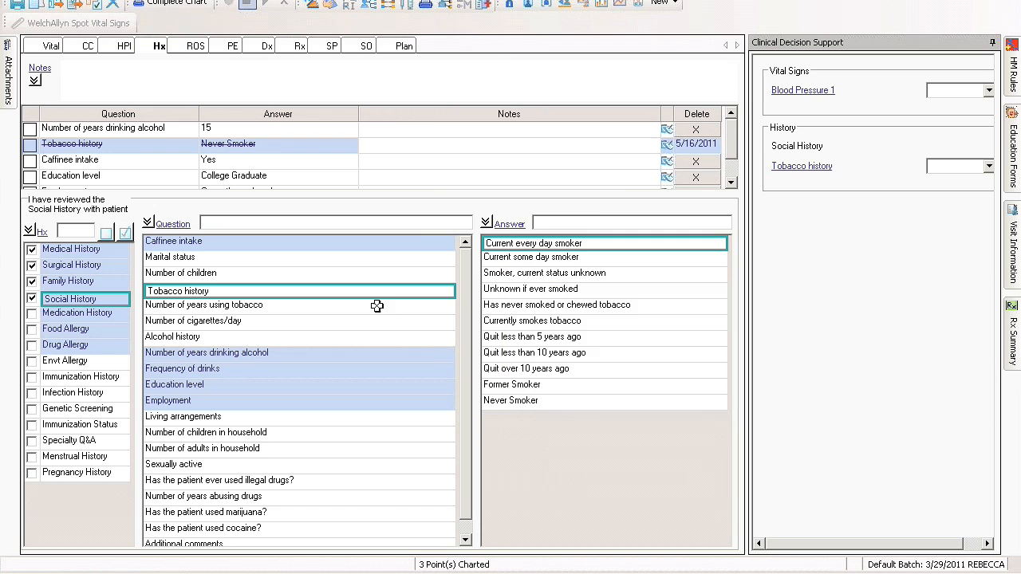
click(528, 401)
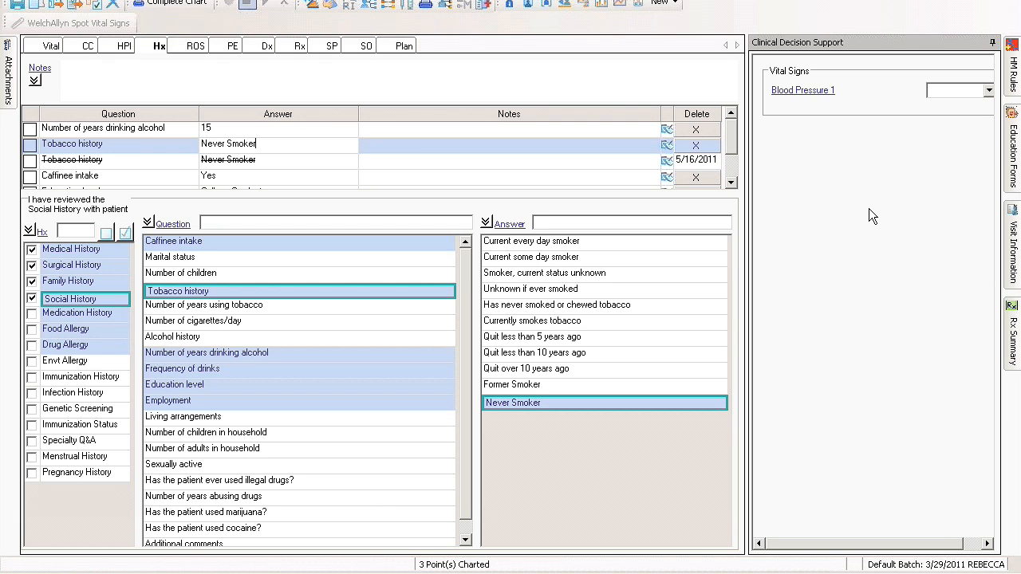
click(687, 322)
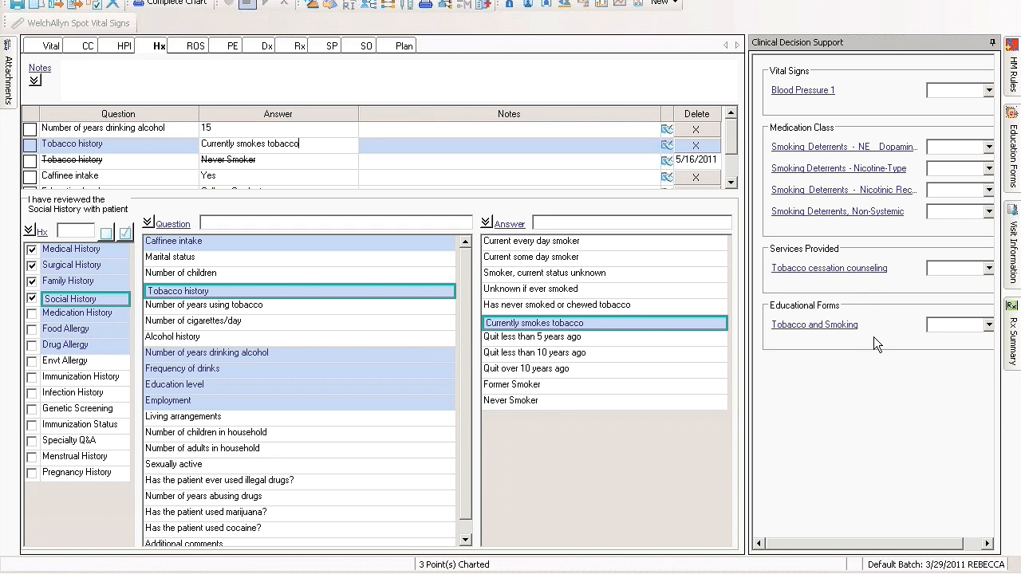
Collapse the Clinical Decision Support pane and display the patient's Medication History.
click(992, 44)
click(78, 314)
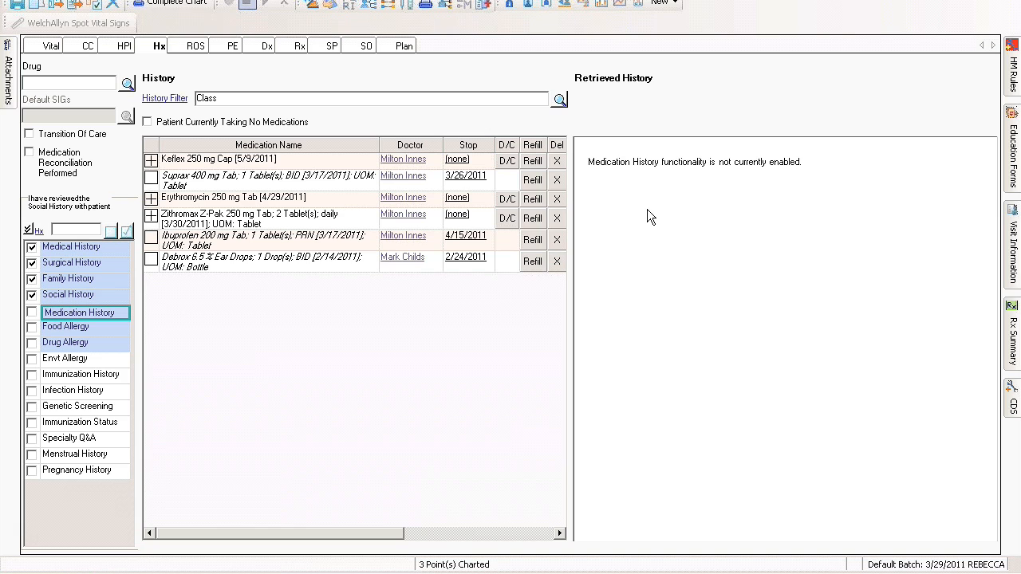
Display the patient's Drug Allergy history and save the visit note.
click(60, 342)
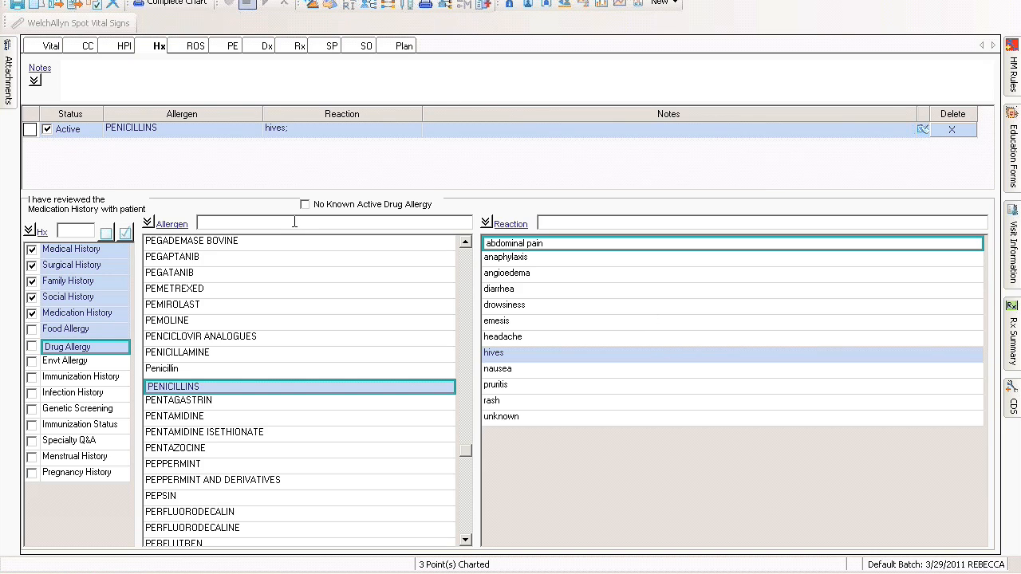
click(17, 6)
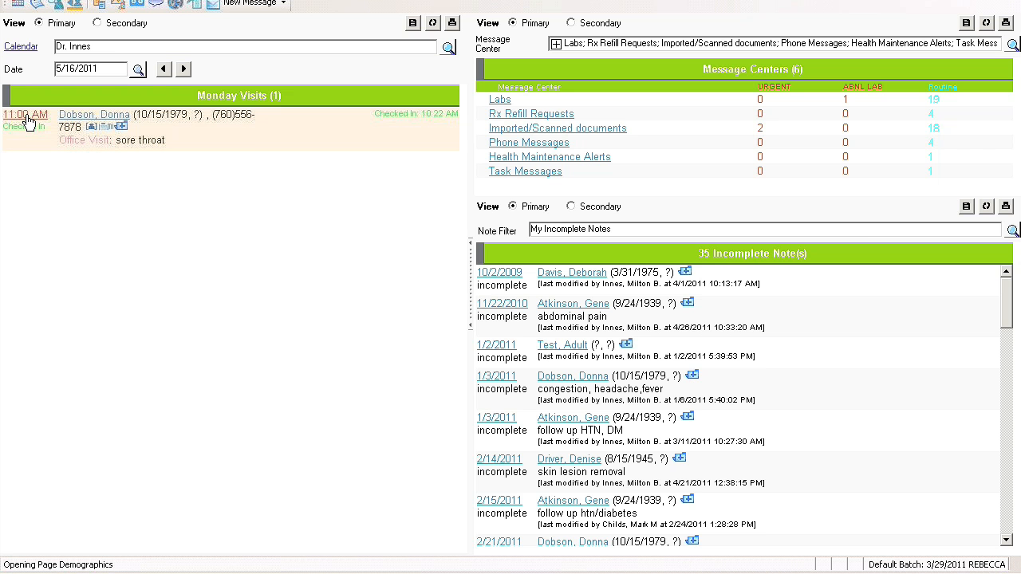
Change the status of the patient's 11:00 AM appointment to Exam Room 1 and save the appointment.
click(26, 116)
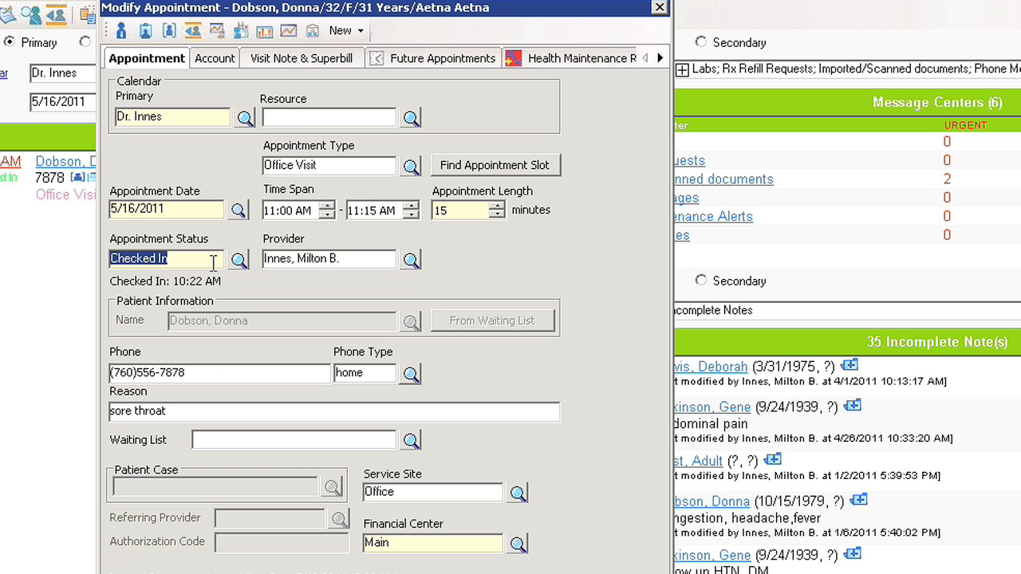
text(ex)
key(Tab)
click(548, 113)
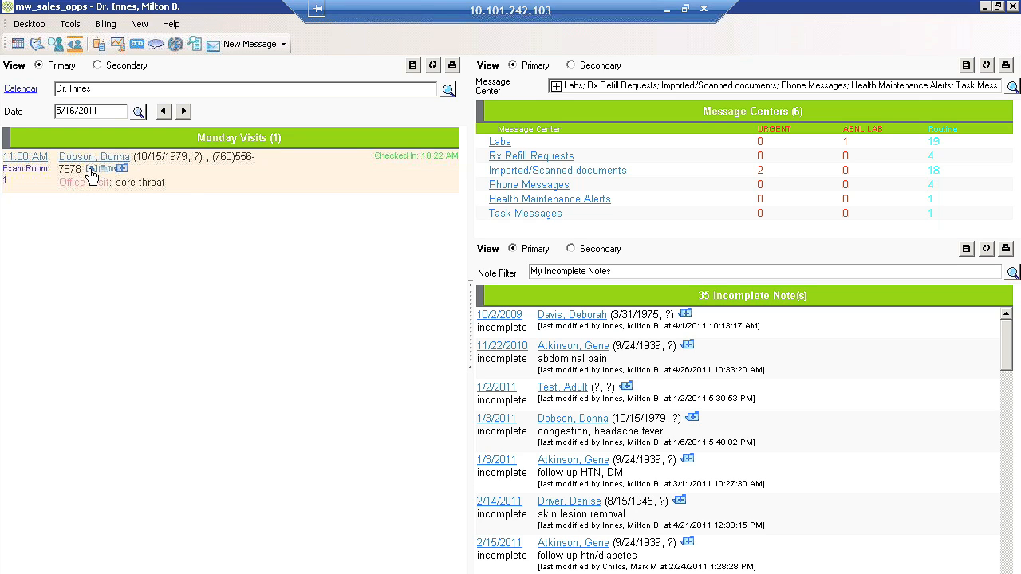
Open the patient's One Page Summary and review the medications, active problems, observation results and 05/16/2011 visit note.
click(92, 173)
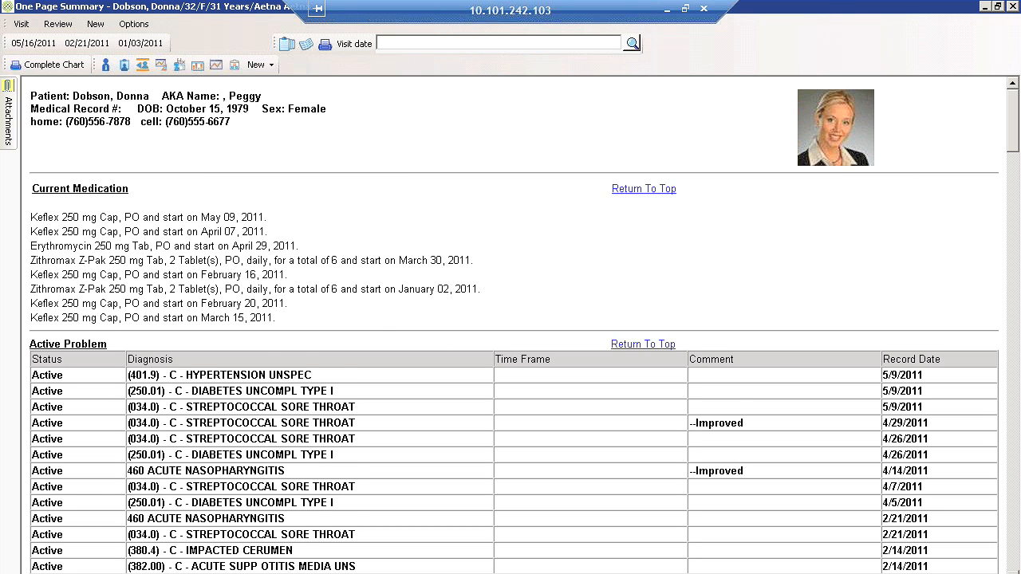
scroll(392, 118, down, 15)
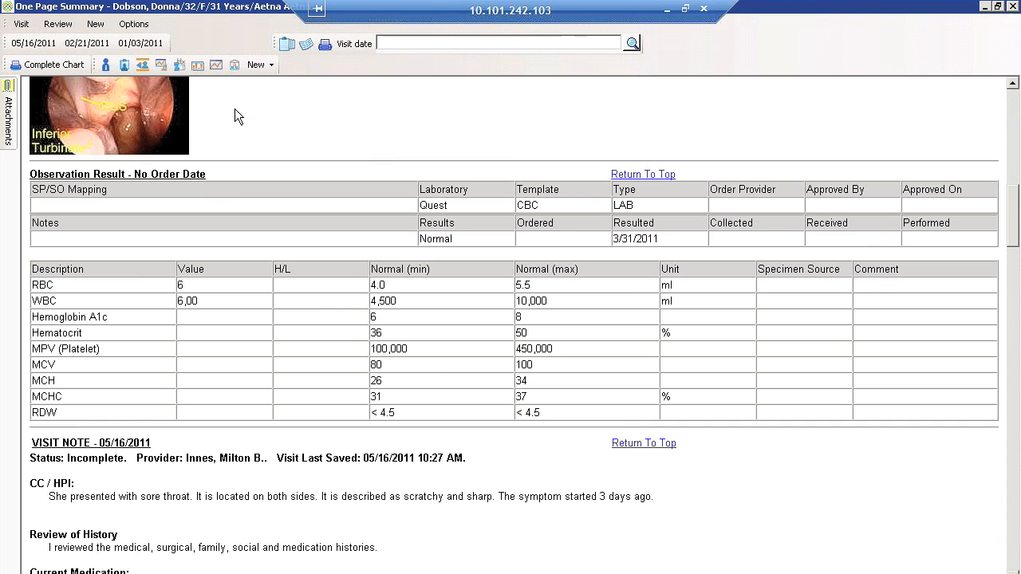
scroll(173, 369, down, 3)
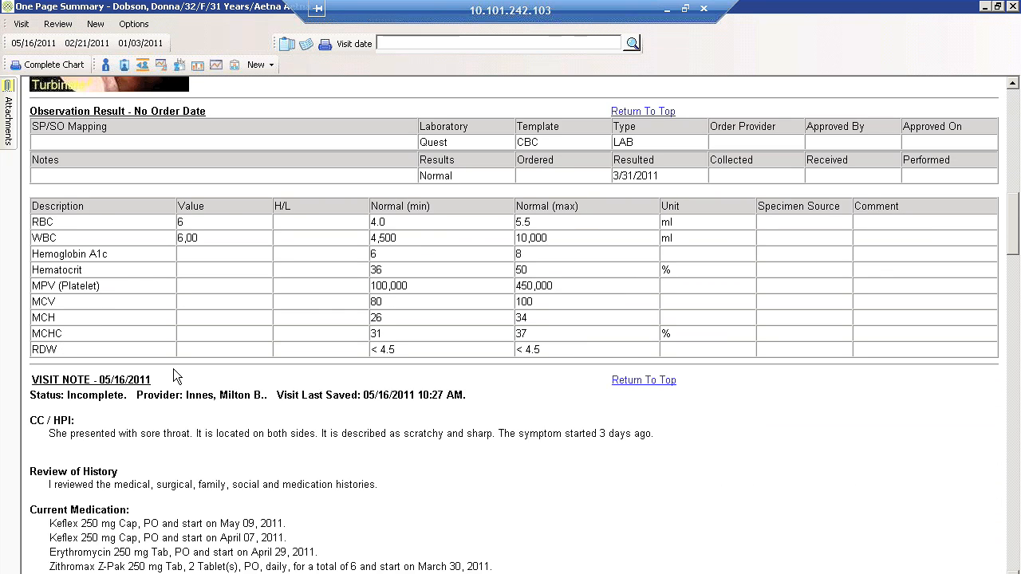
scroll(173, 368, down, 1)
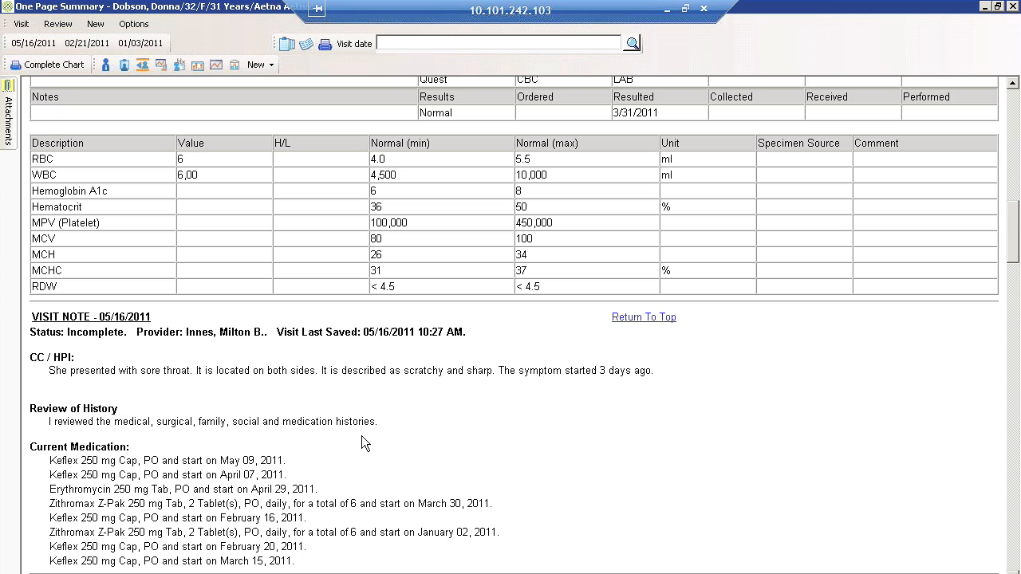
drag(1016, 237, 1017, 180)
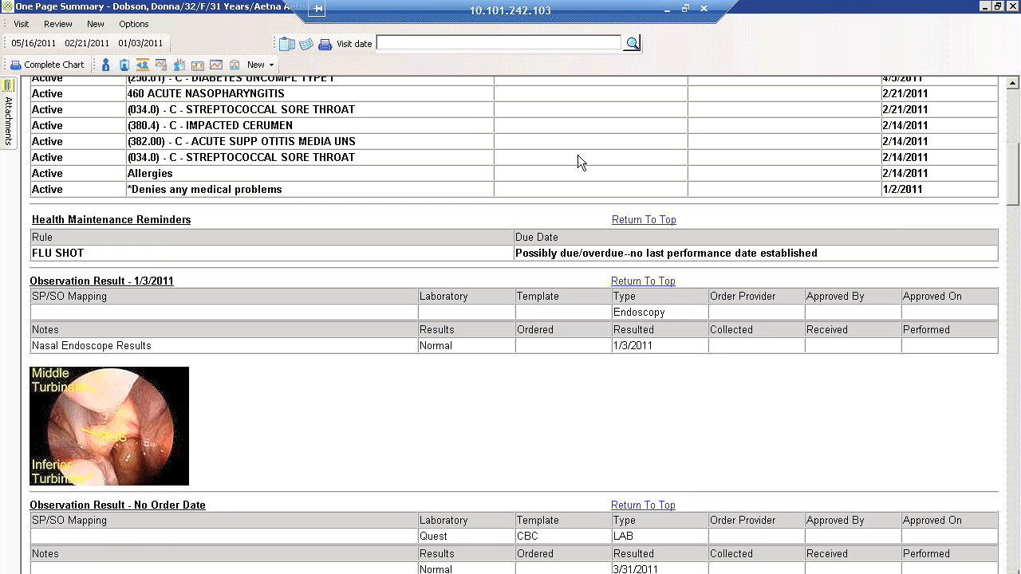
Reopen the 05/16/2011 visit note and record the default negative review of systems for all body systems.
click(18, 44)
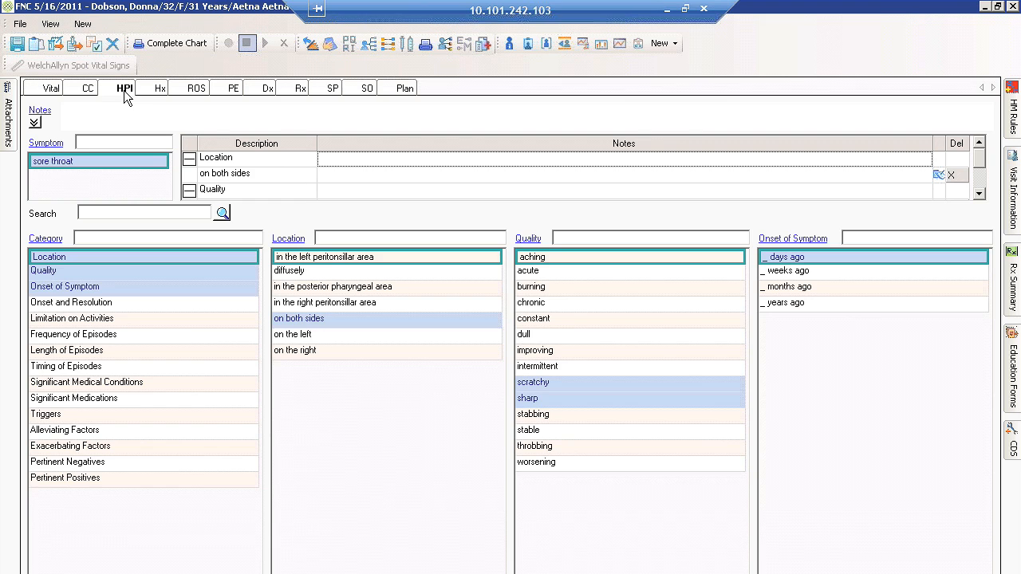
click(195, 88)
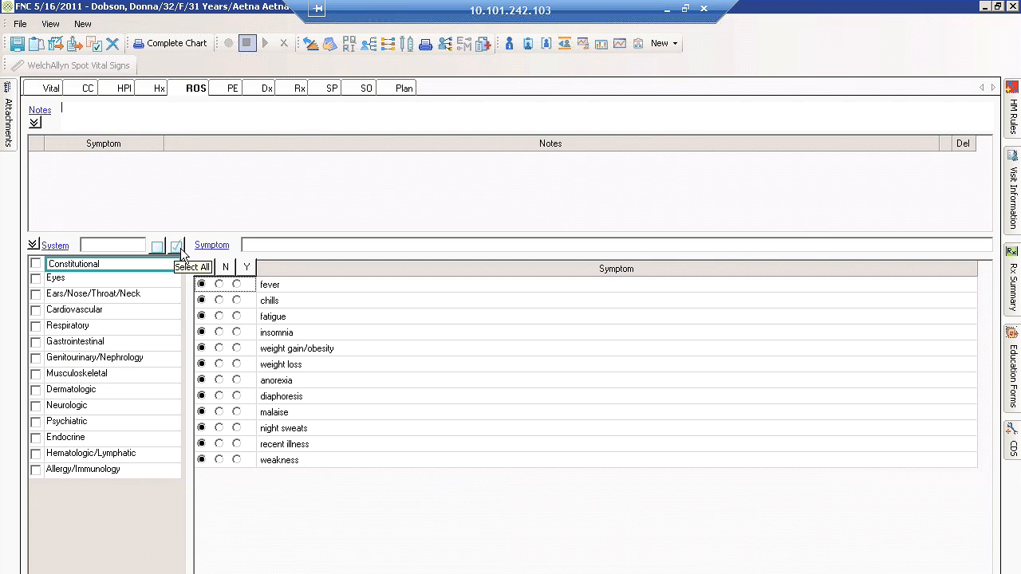
click(175, 247)
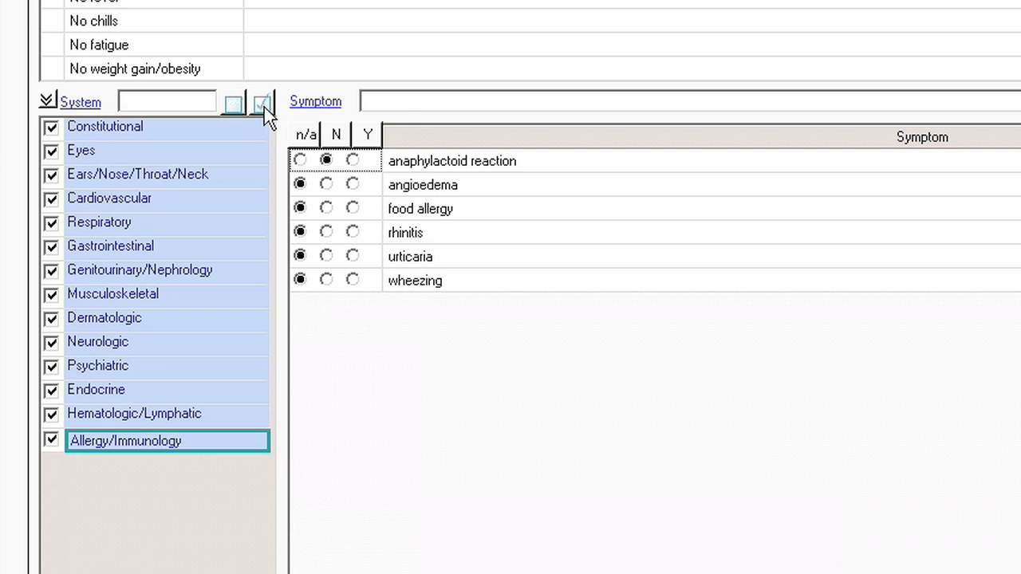
Check the Constitutional and Eyes symptoms in the review of systems and mark fatigue as present.
click(207, 132)
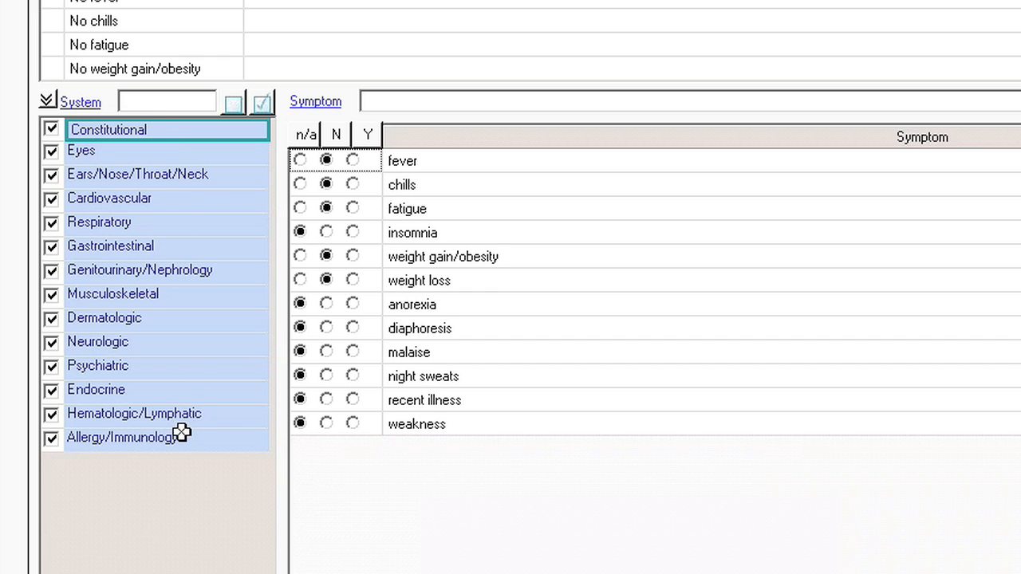
click(165, 156)
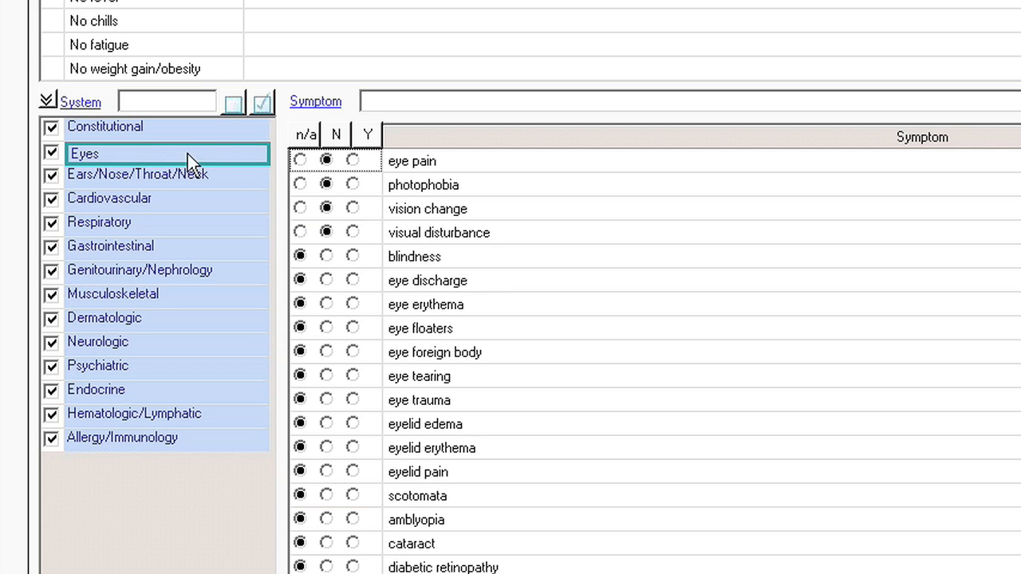
click(199, 126)
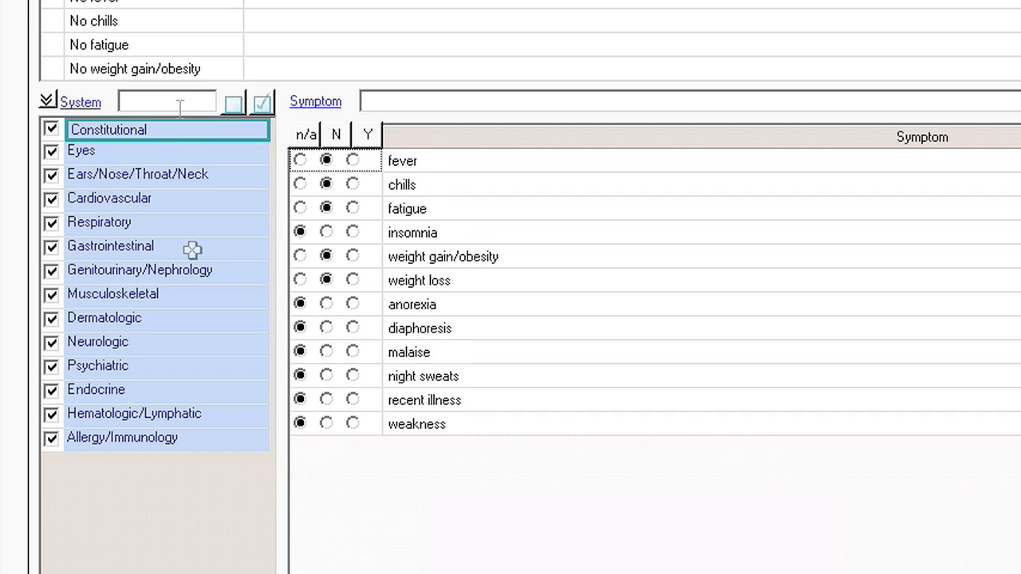
click(352, 208)
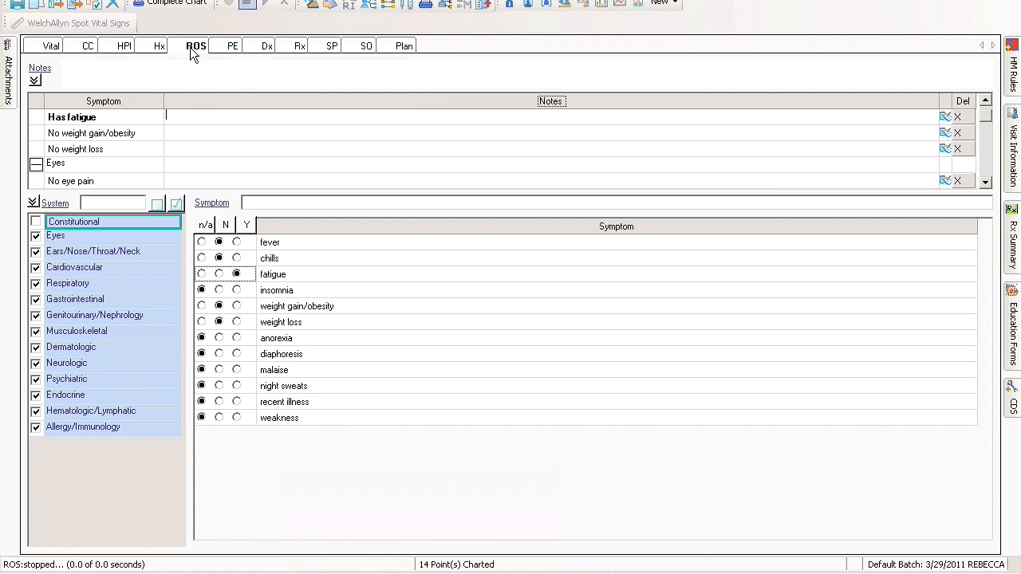
Chart default findings for all systems in the Focused Exam - General, and record the posterior pharynx as cobblestoned.
click(231, 46)
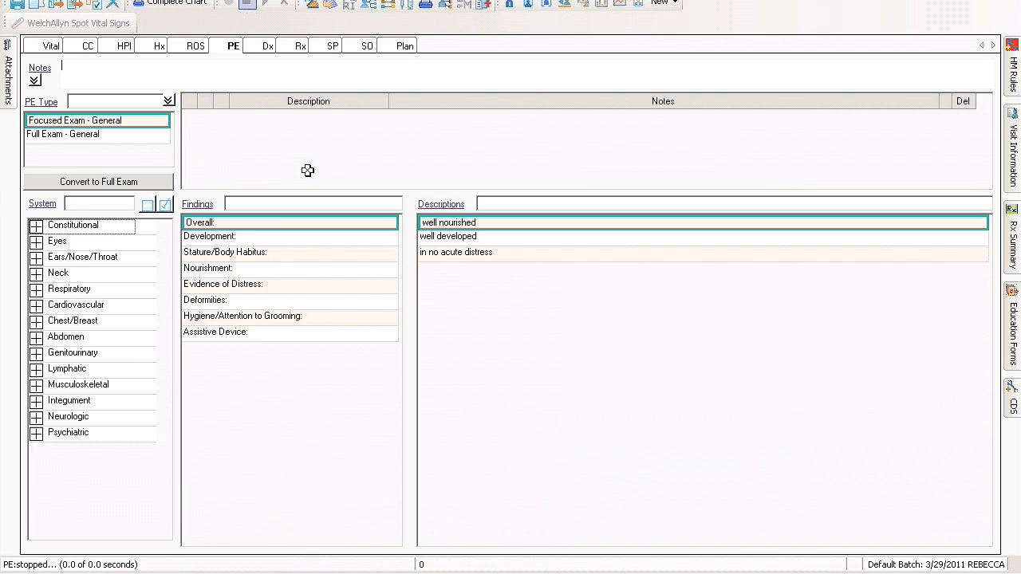
click(165, 205)
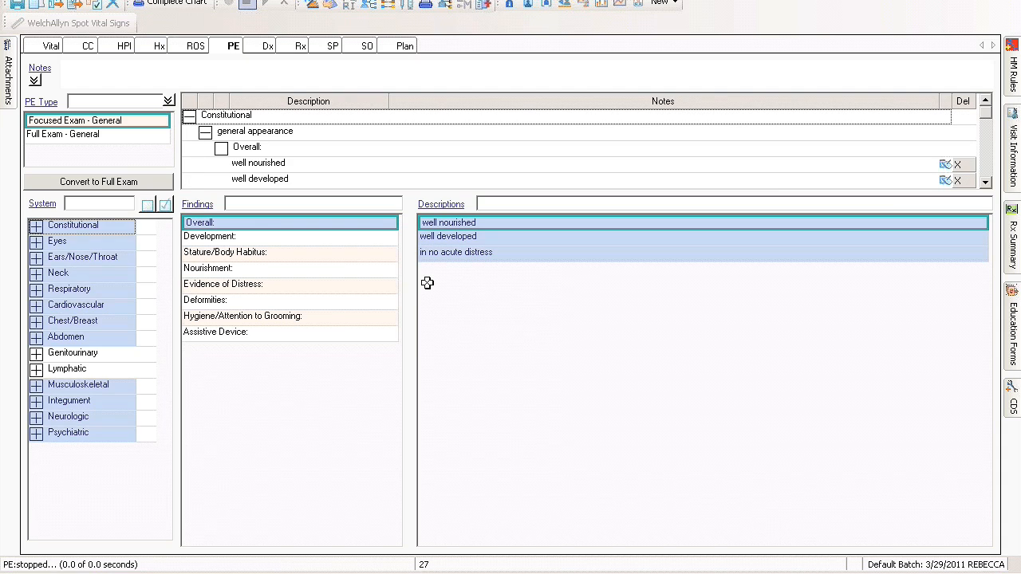
click(37, 258)
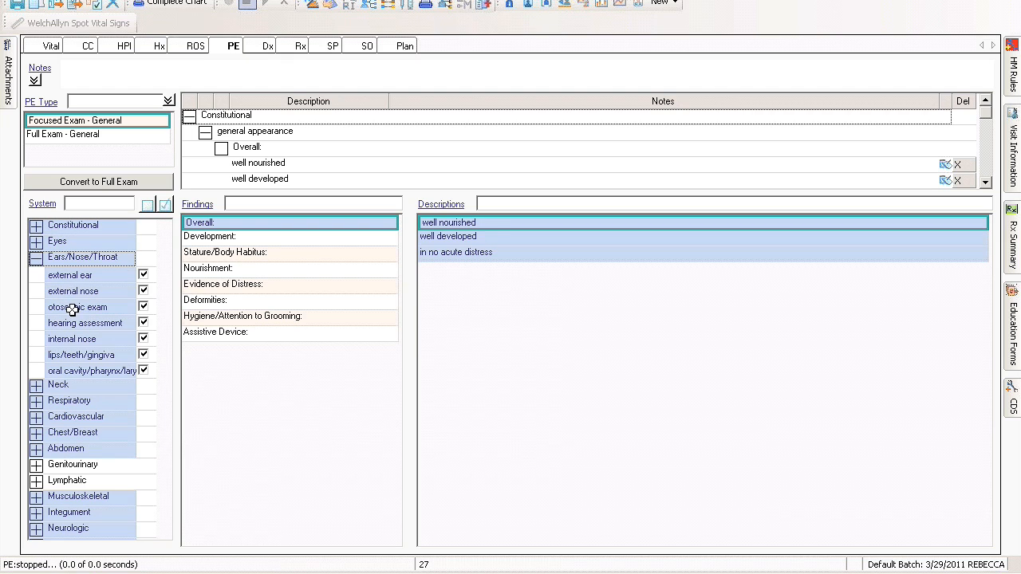
click(95, 371)
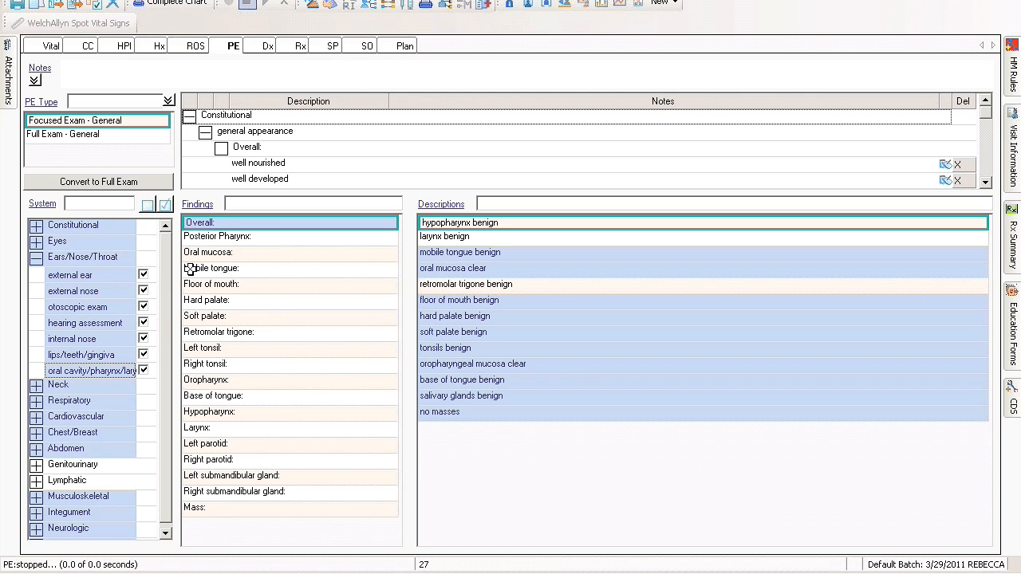
click(236, 237)
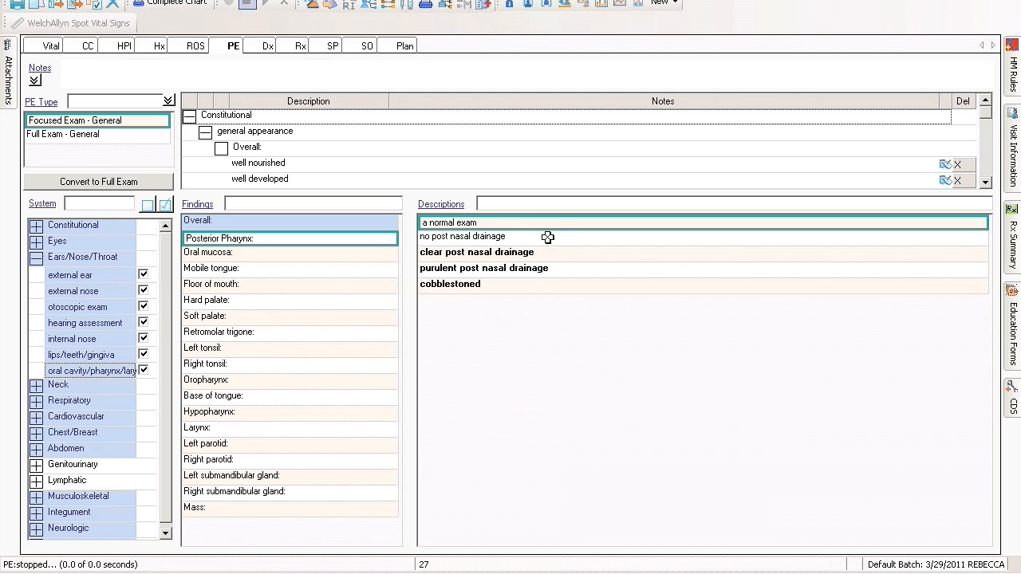
click(551, 288)
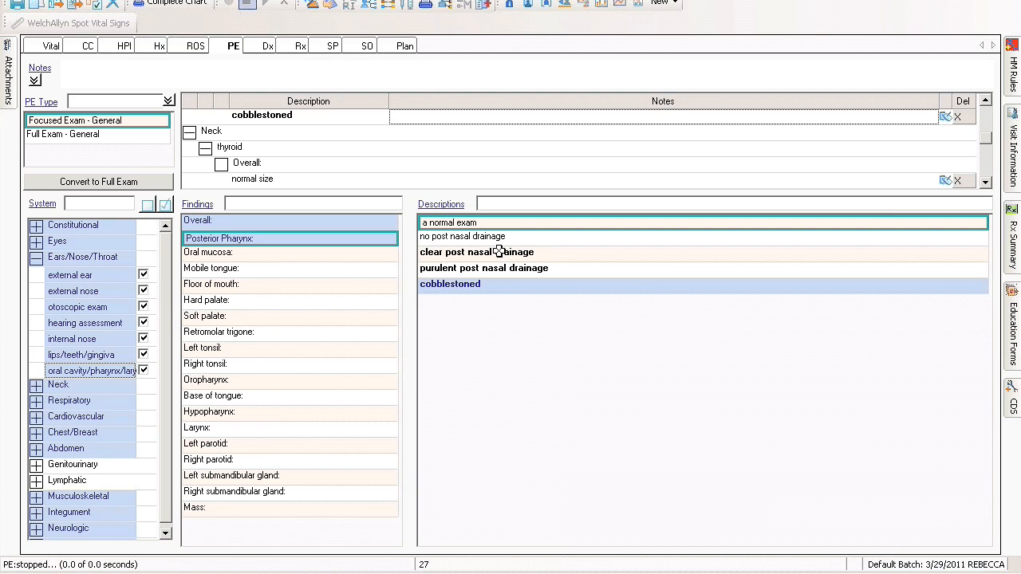
Enter "type, dragon," in the physical exam notes and insert the General Exam quick note.
click(80, 74)
text(type, drago)
click(40, 69)
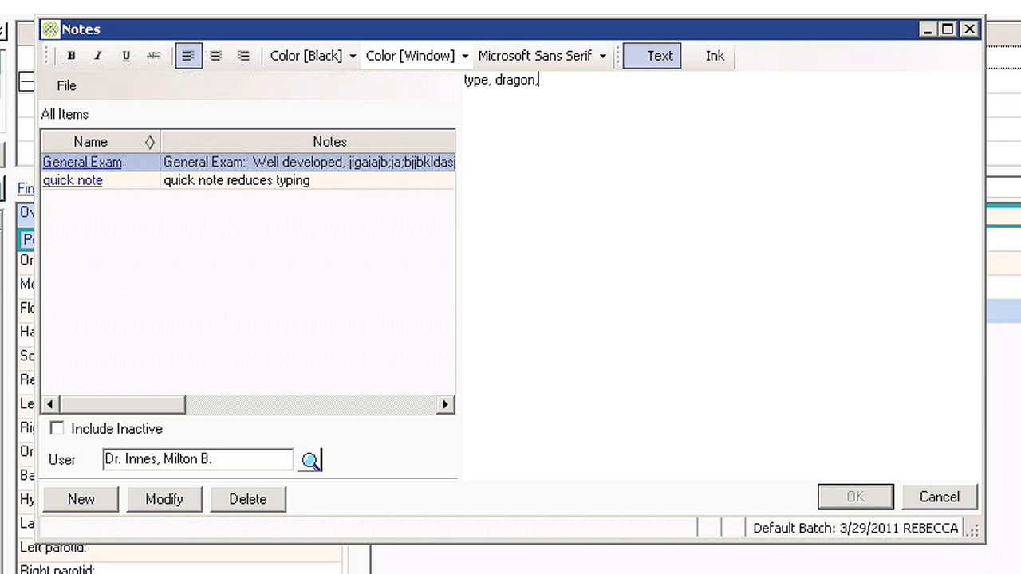
double_click(75, 166)
click(852, 502)
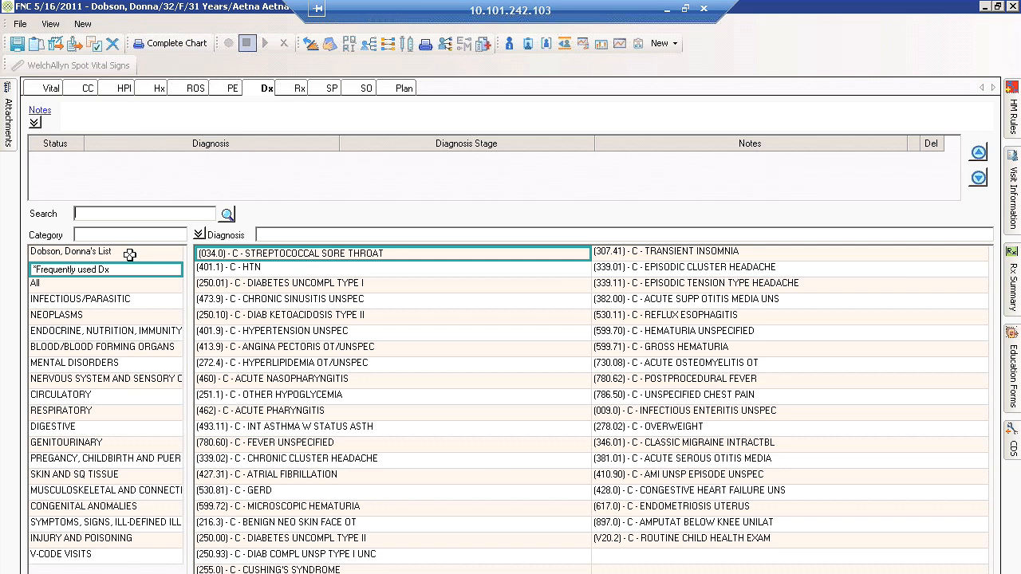
Browse the patient's own, infectious/parasitic and frequently used diagnosis lists, and add (034.0) Streptococcal Sore Throat to the note.
click(131, 252)
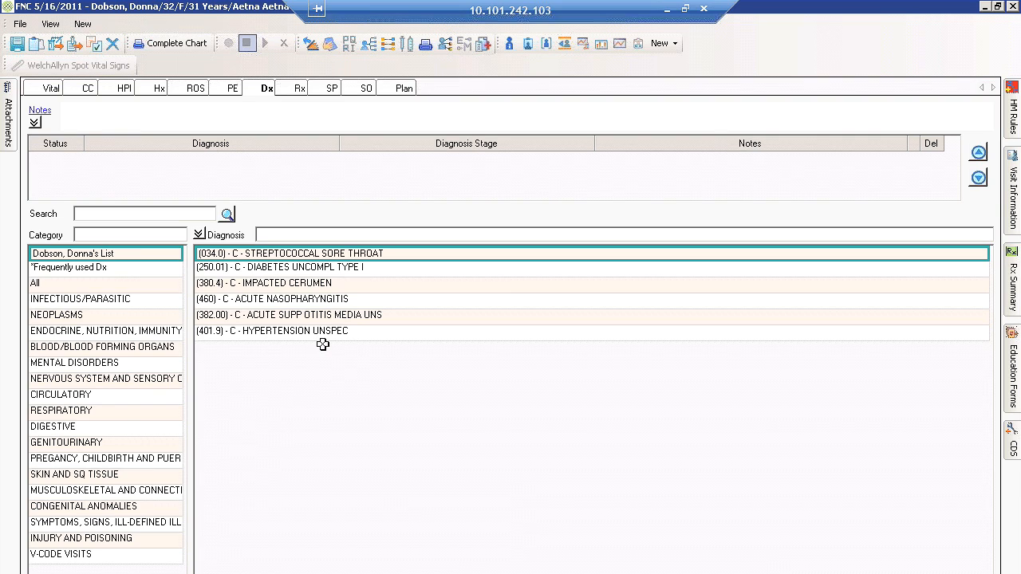
click(134, 273)
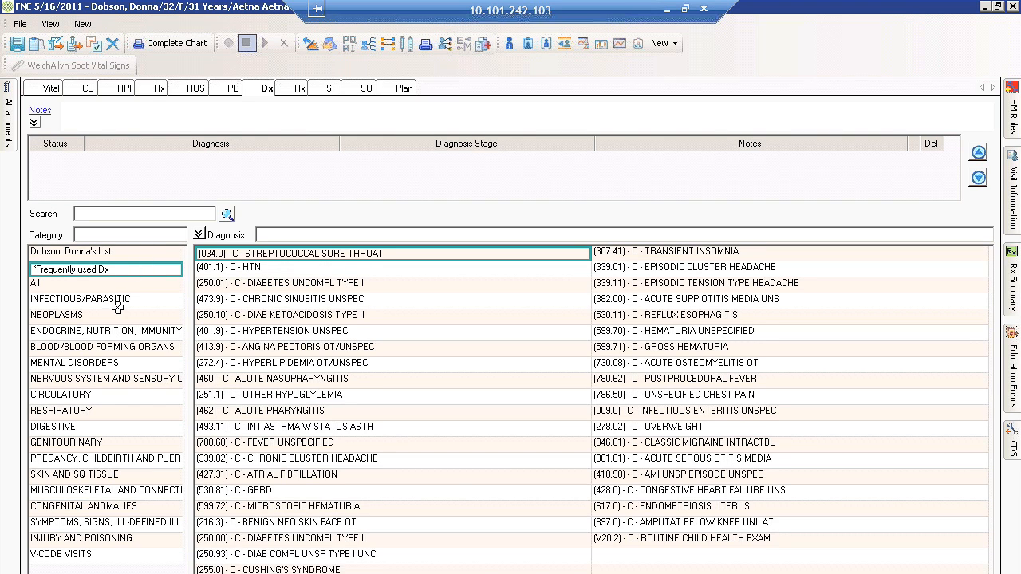
click(118, 301)
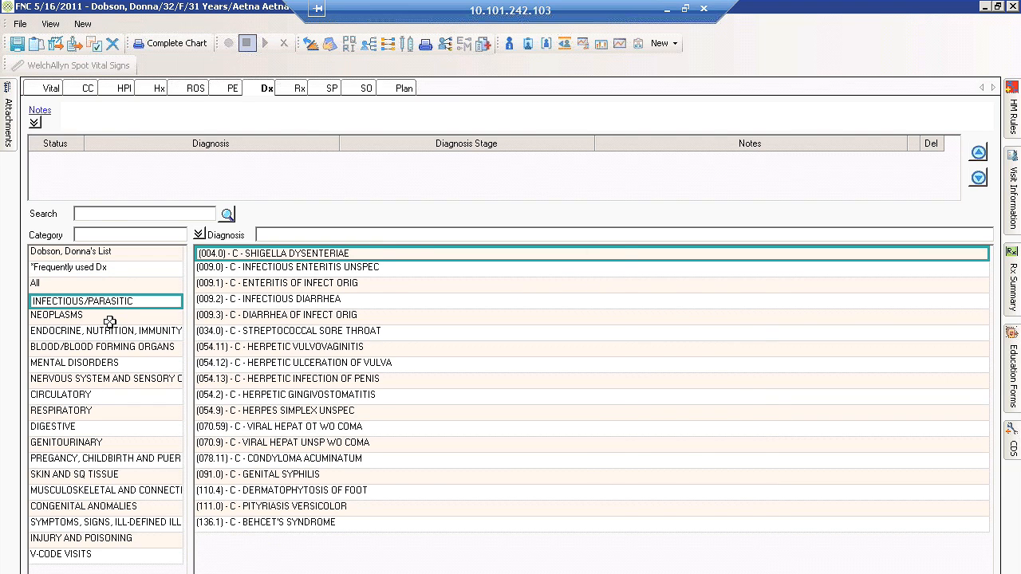
click(106, 268)
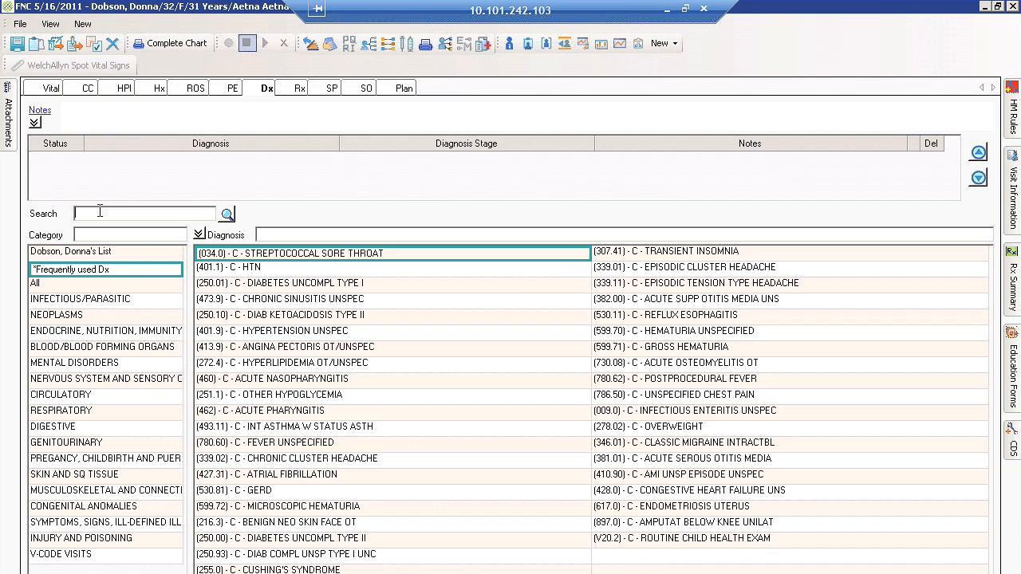
double_click(257, 253)
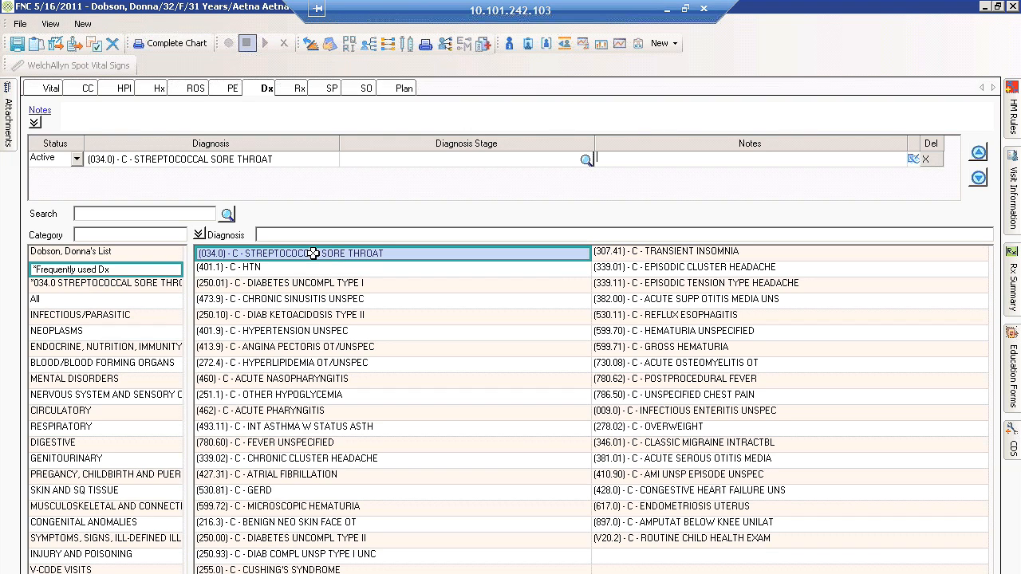
Start a prescription by searching for "erythro", choosing Erythromycin 250 mg Tab, and continuing past the drug screening alerts.
click(300, 89)
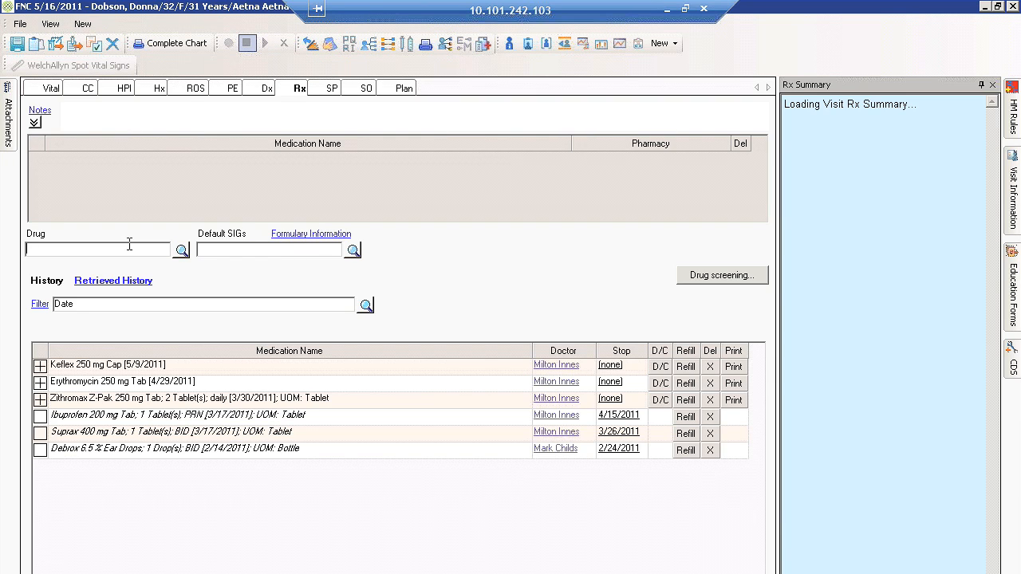
text(erythro)
click(182, 250)
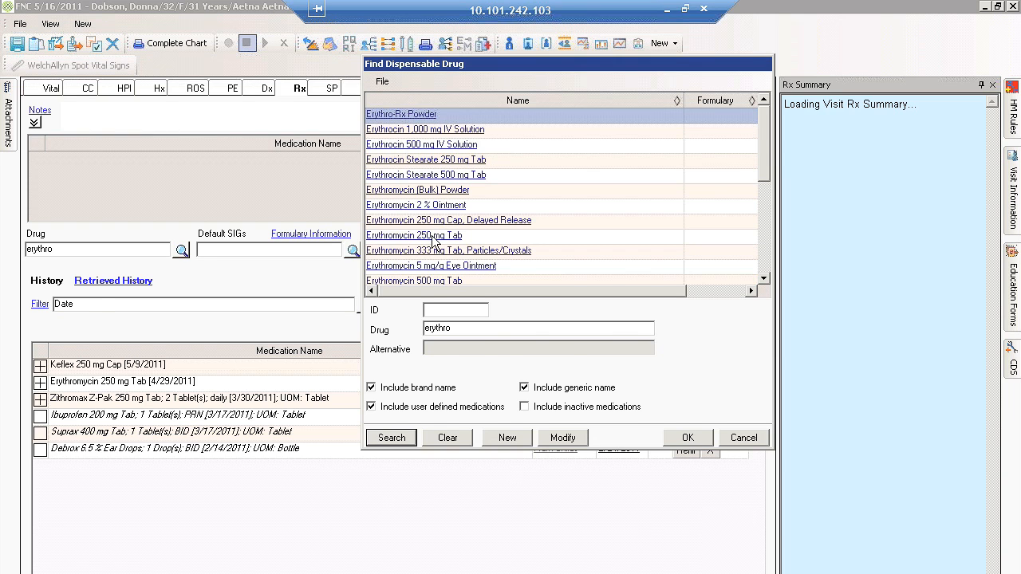
double_click(434, 235)
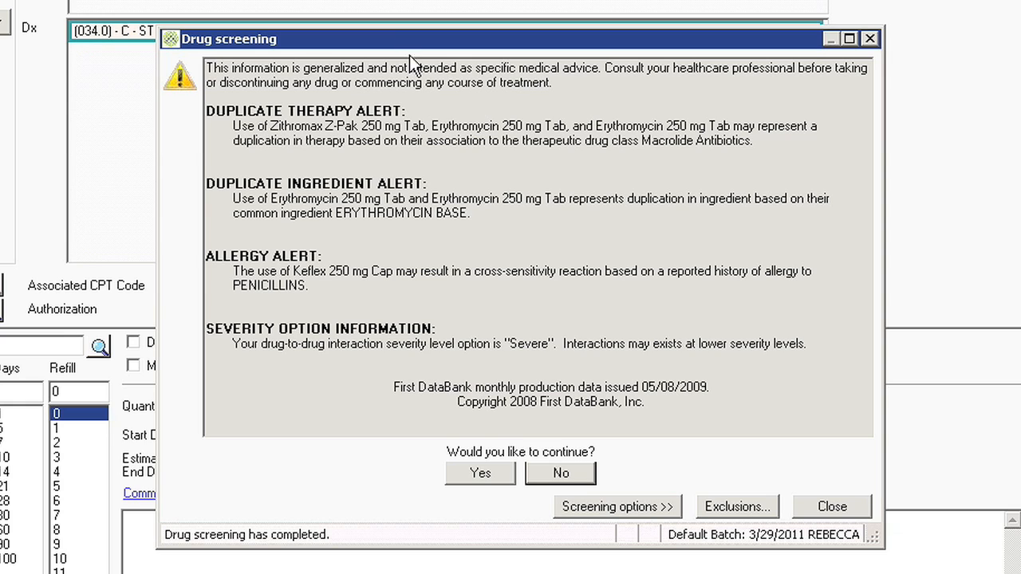
click(495, 470)
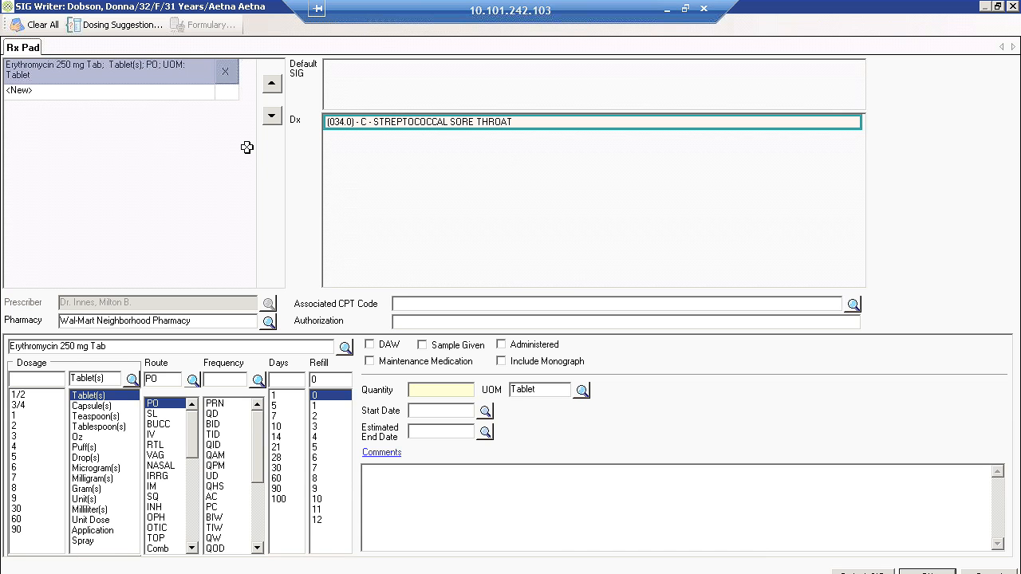
Set the erythromycin prescription to 1 tablet BID for 10 days.
click(24, 415)
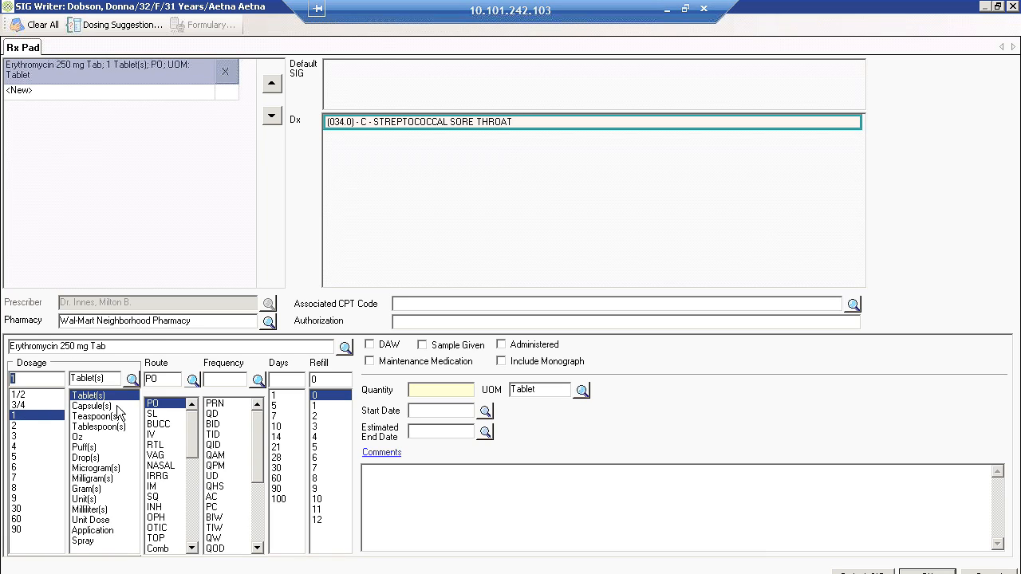
click(217, 424)
click(276, 426)
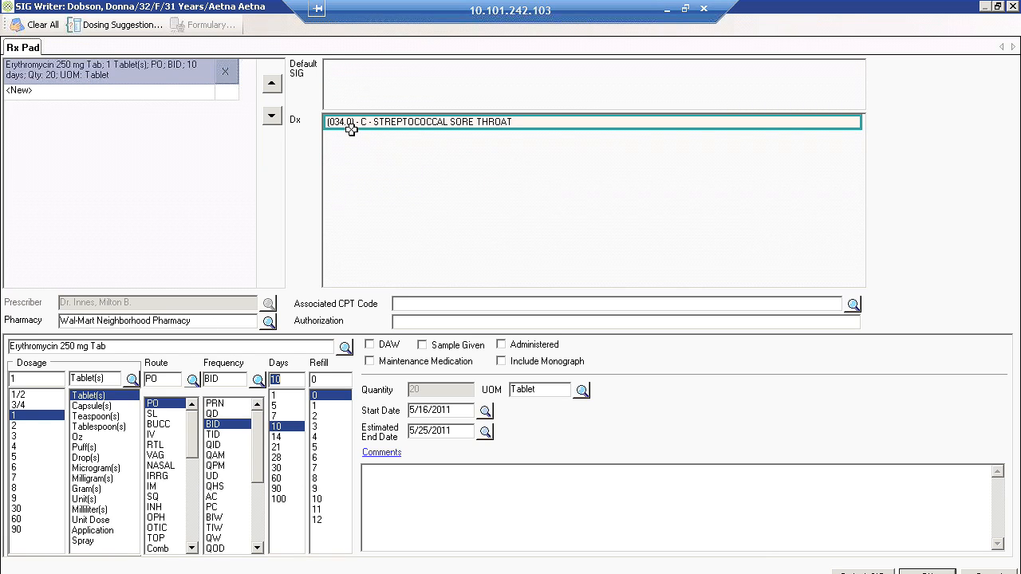
Review the dosing suggestions for the erythromycin prescription, including the Staphylococcus Aureus Skin and Skin Structure Infection entry, and close the list.
click(137, 32)
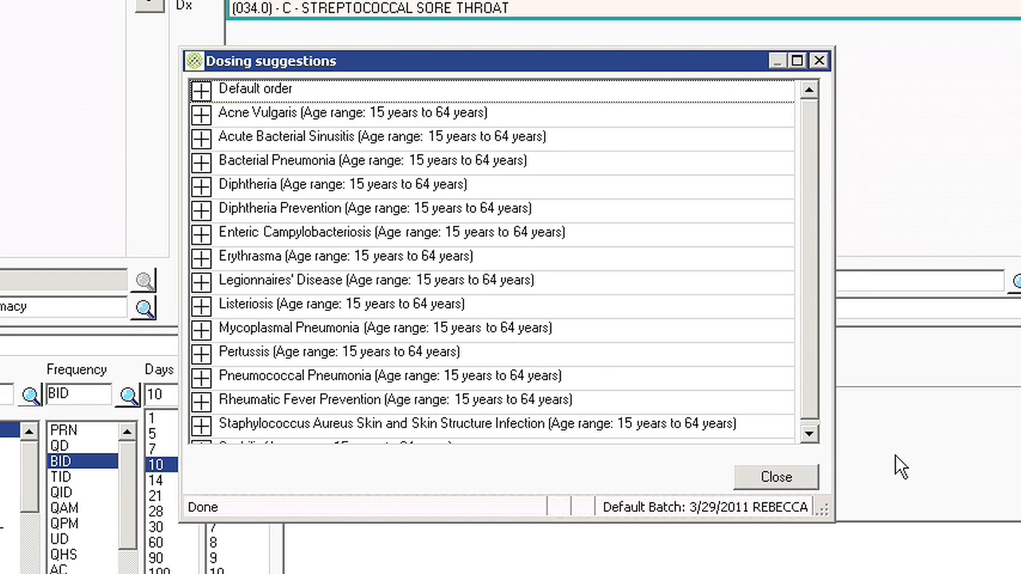
click(809, 434)
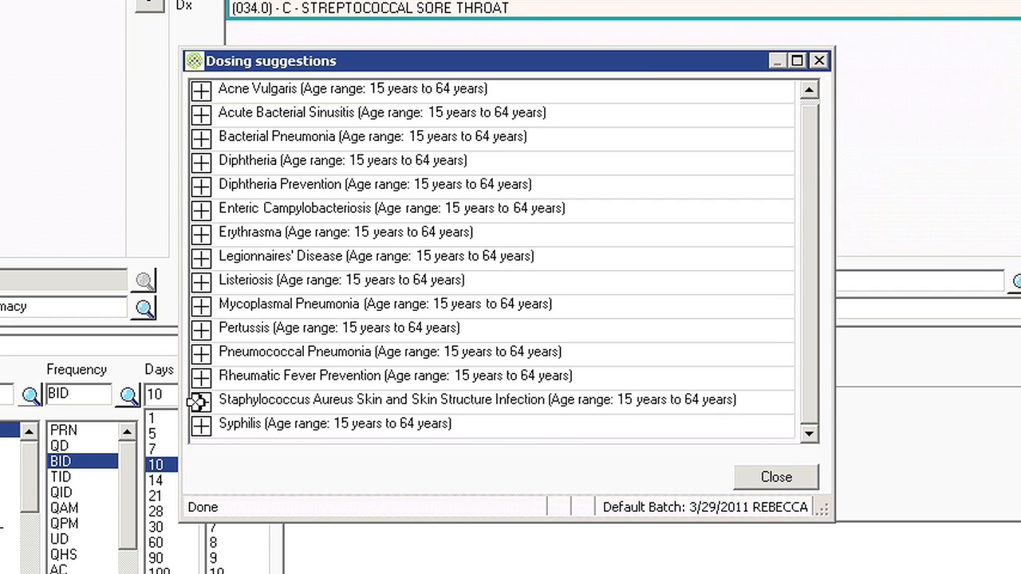
click(201, 401)
click(776, 478)
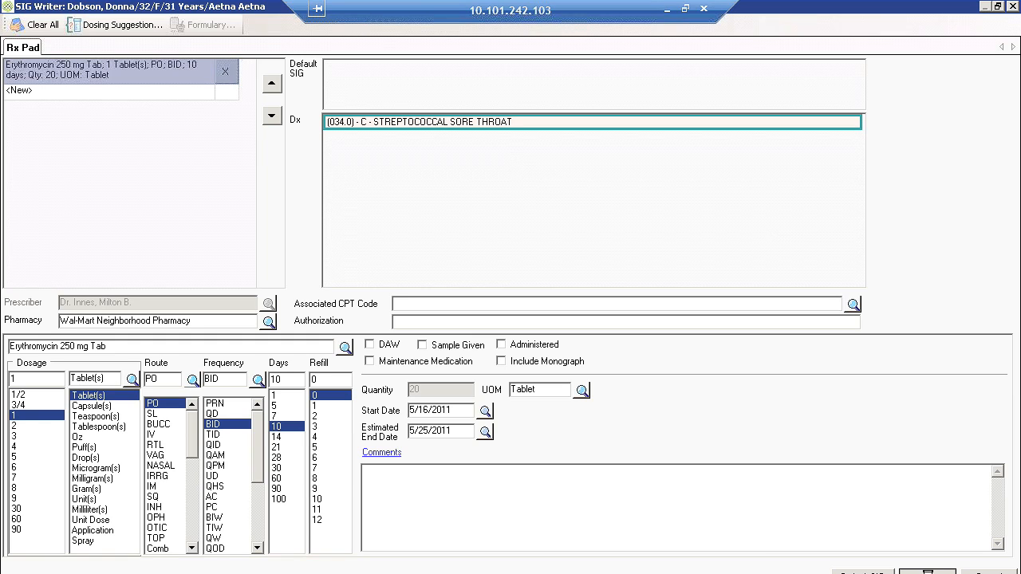
Browse the Service Performed lists for the patient, frequent orders, established patients, new patients and office procedures, and view the Service Ordered and Plan sections.
click(333, 90)
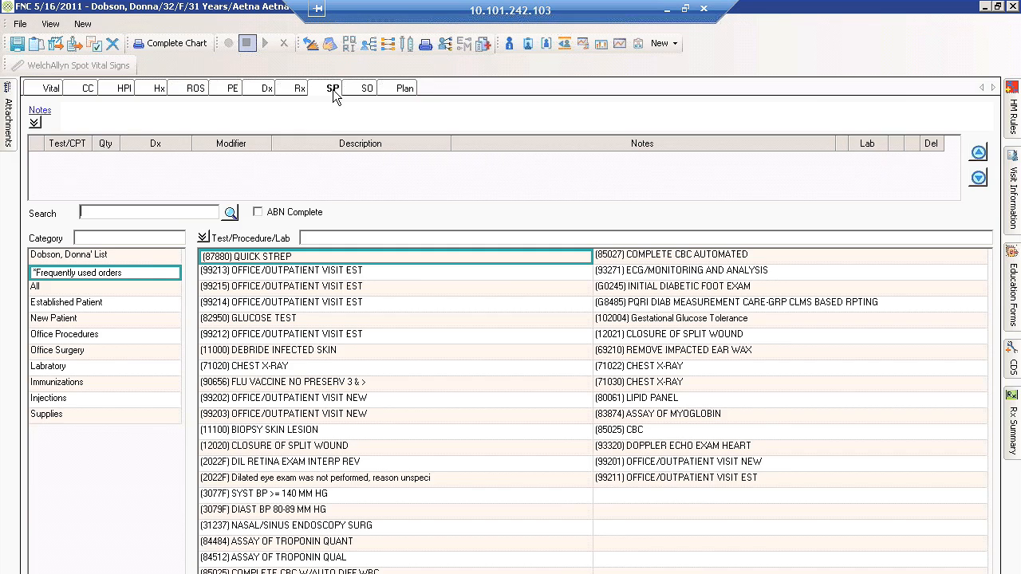
click(126, 257)
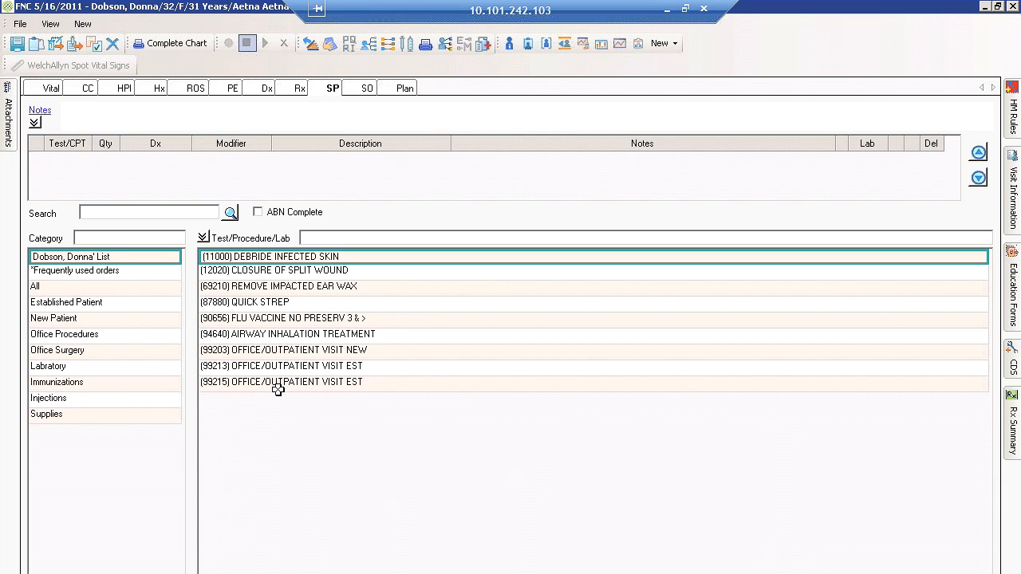
click(118, 274)
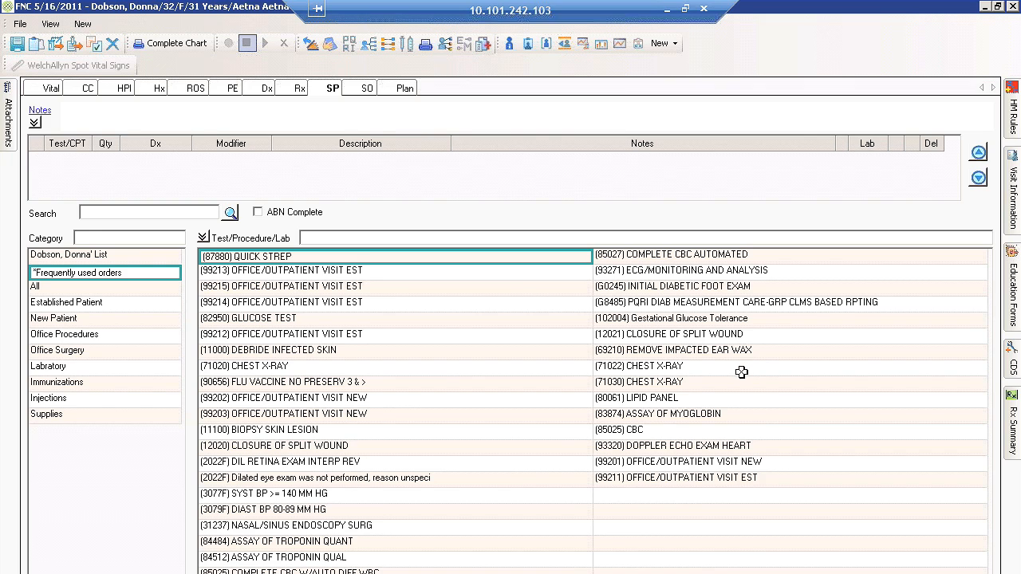
click(117, 305)
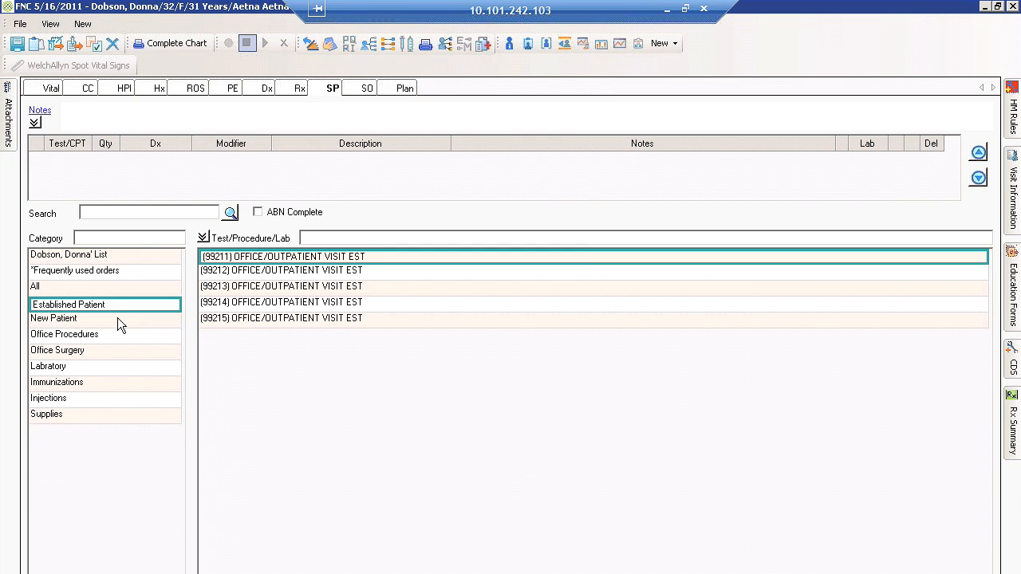
click(117, 318)
click(113, 336)
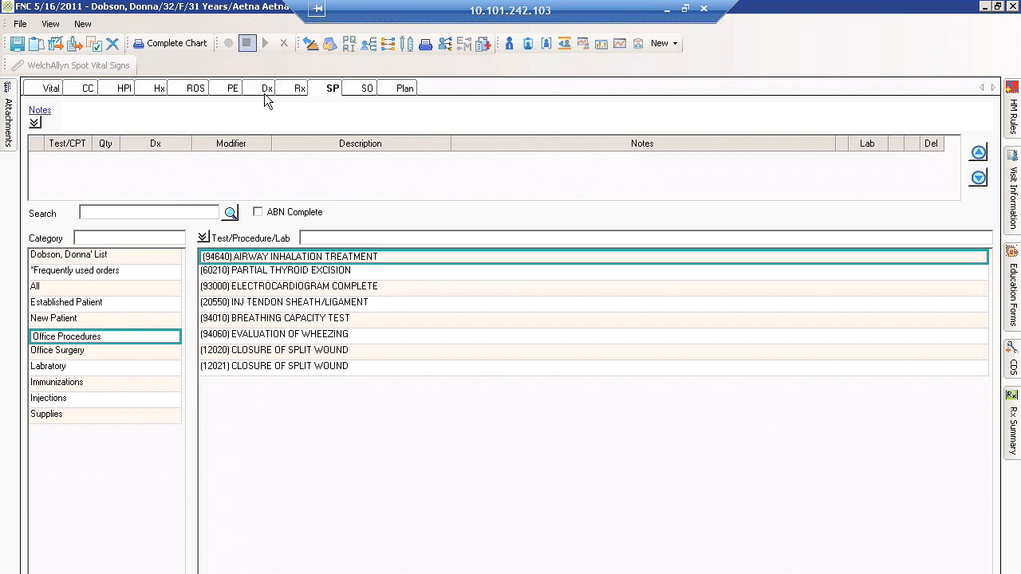
click(364, 88)
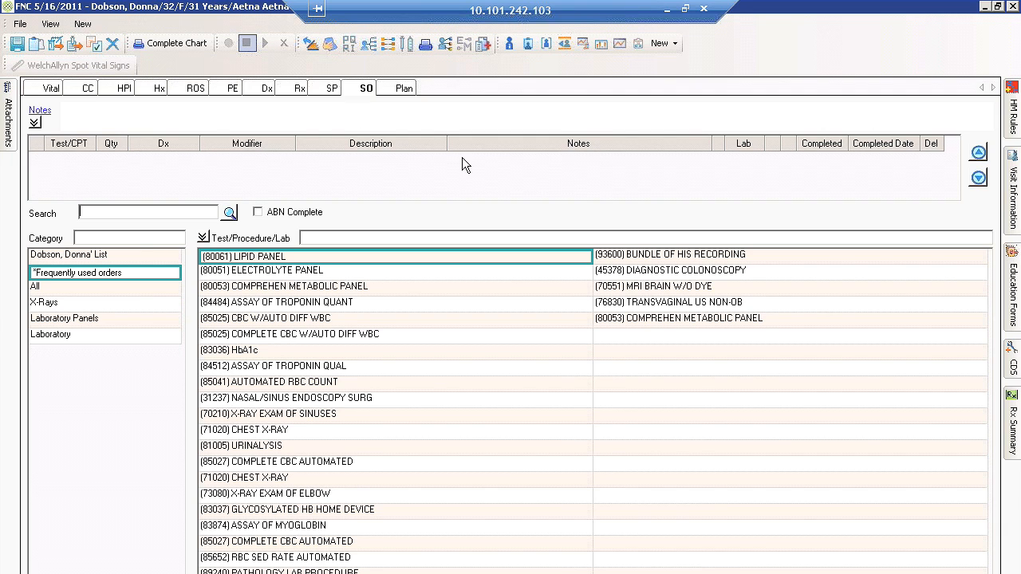
click(391, 89)
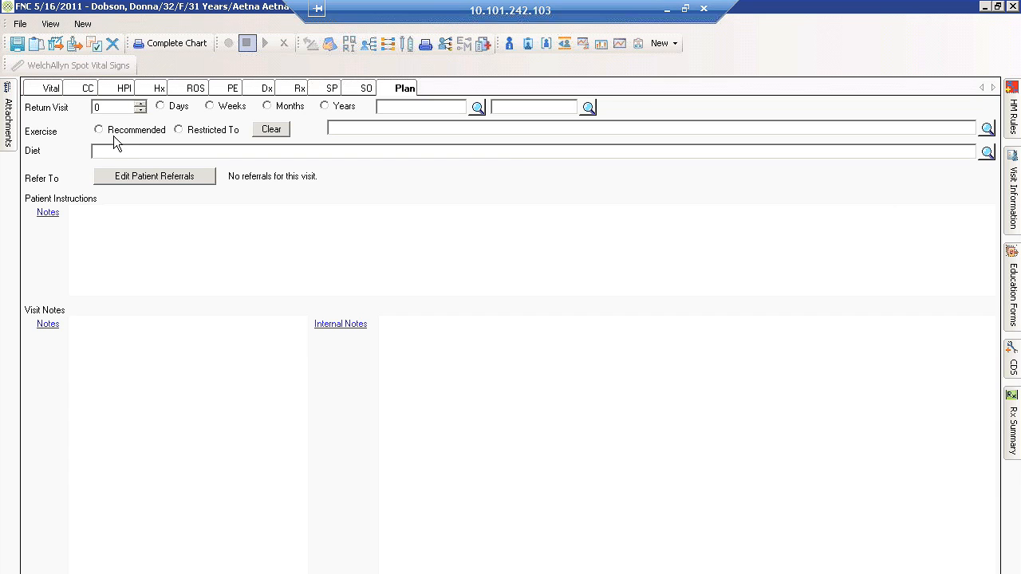
click(121, 218)
From the 034.0 Streptococcal Sore Throat diagnosis list, add (87880) Quick Strep, (85025) CBC w/Auto Diff WBC, a 2-week return and Strep Throat patient instructions.
click(266, 91)
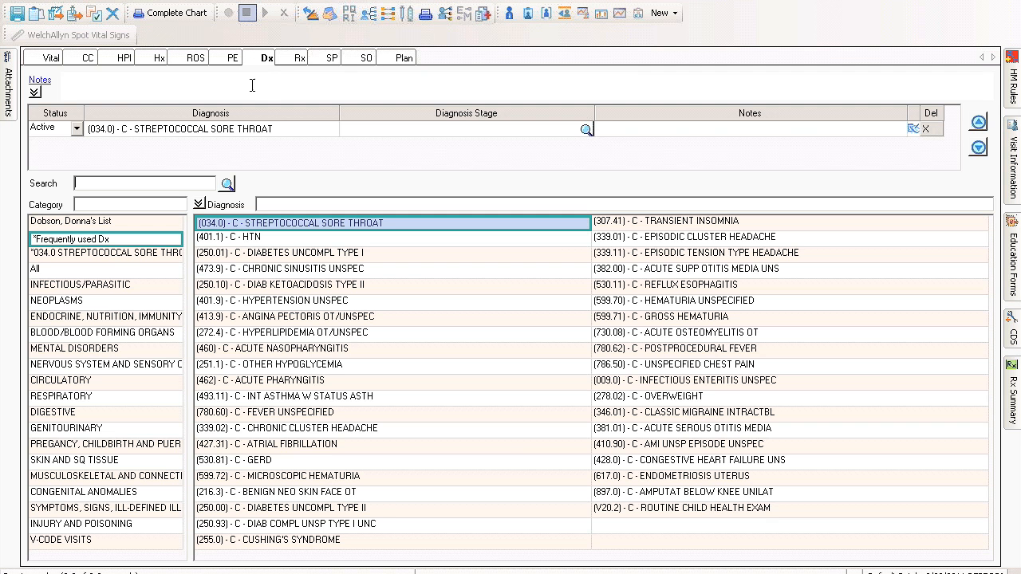
click(164, 254)
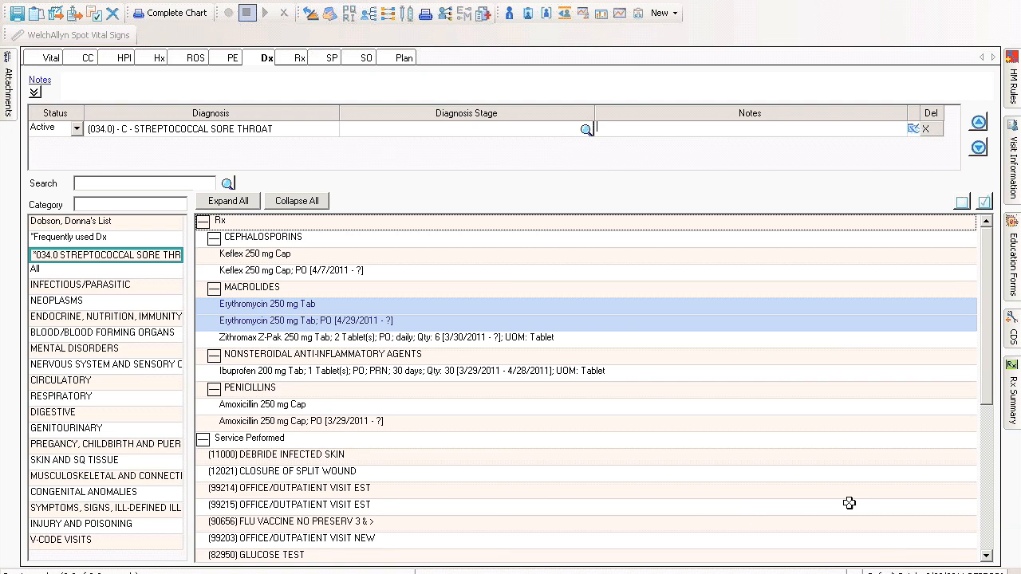
scroll(987, 561, down, 5)
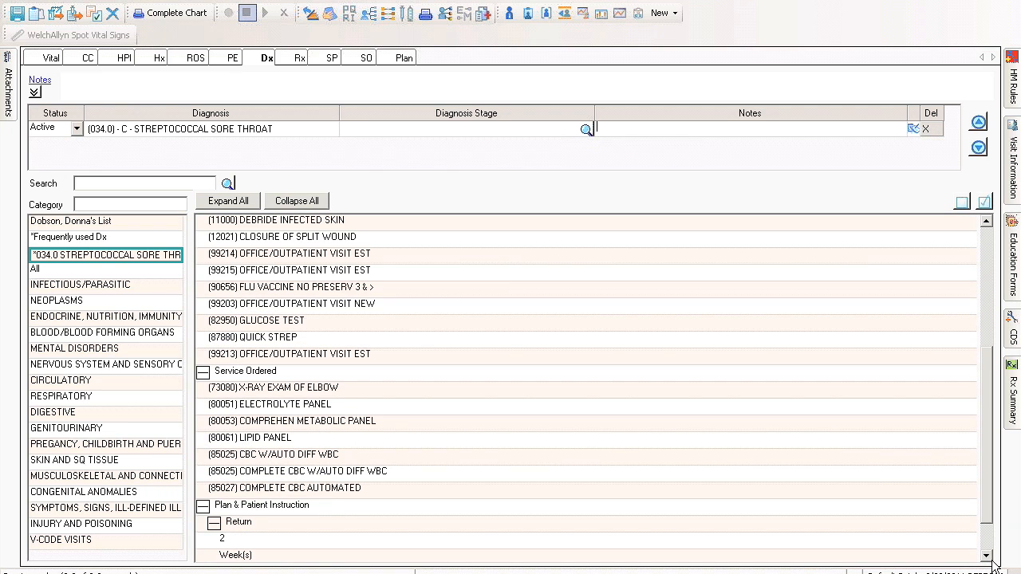
scroll(989, 559, down, 1)
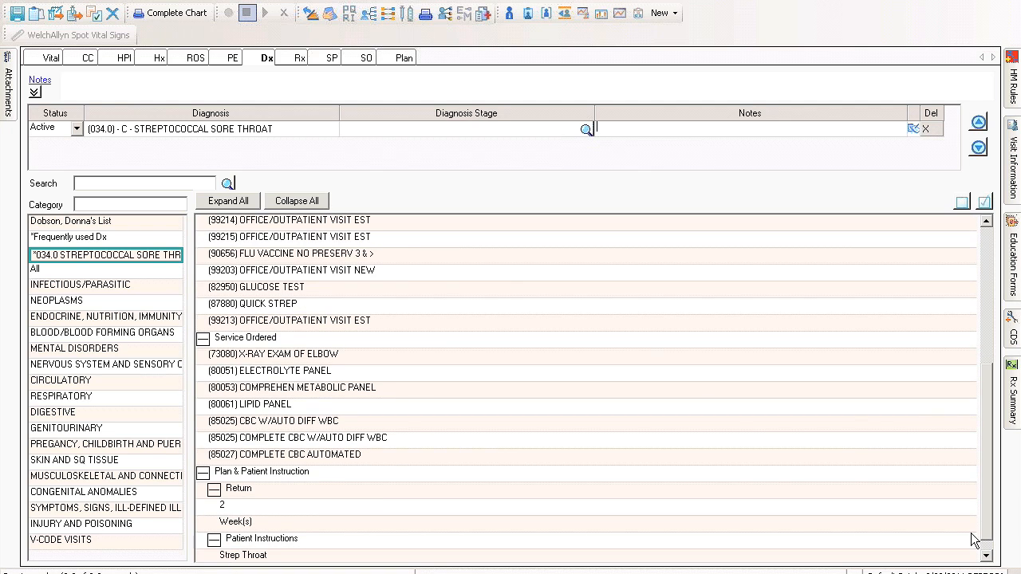
click(418, 307)
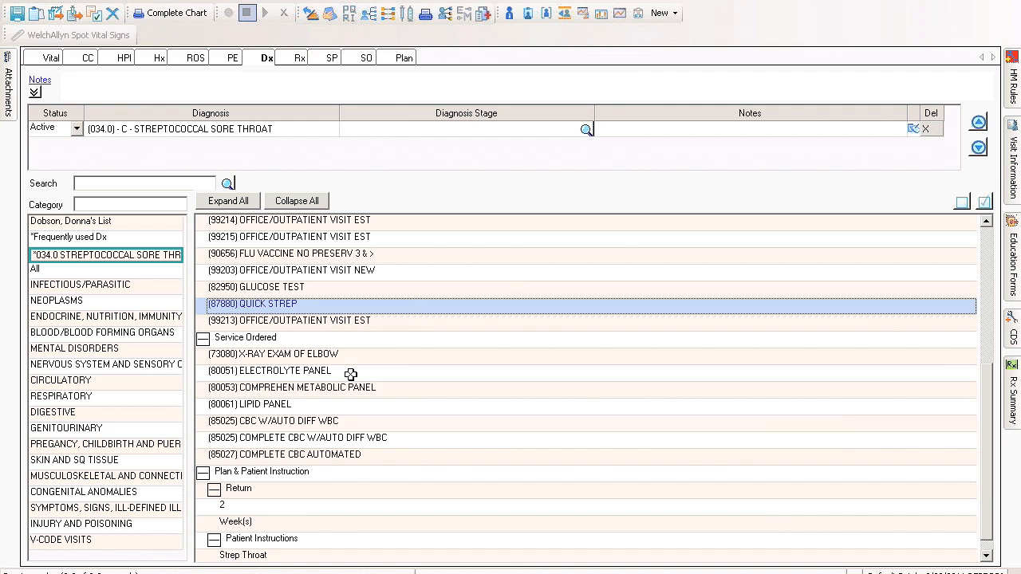
click(338, 422)
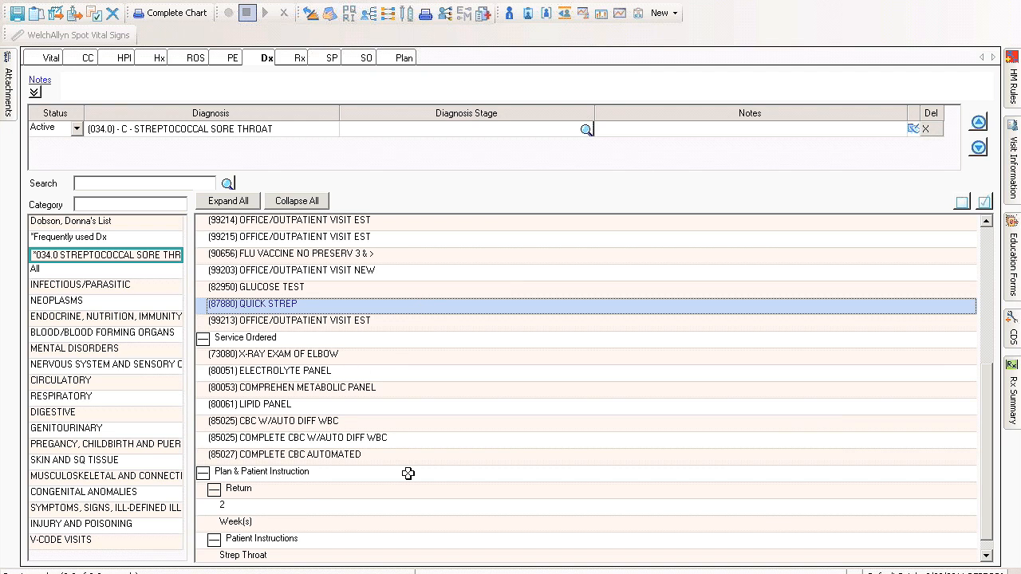
click(300, 522)
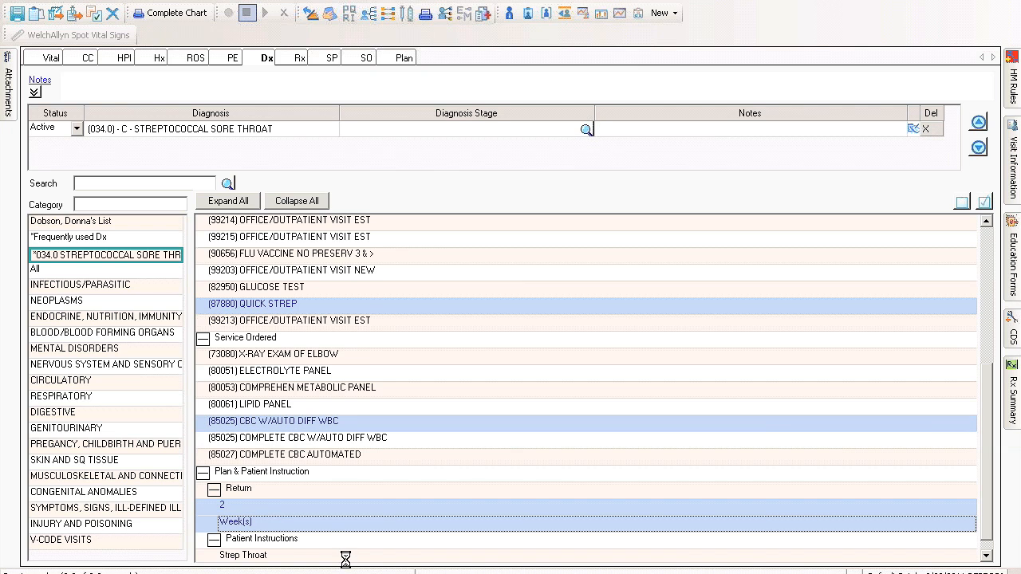
click(345, 556)
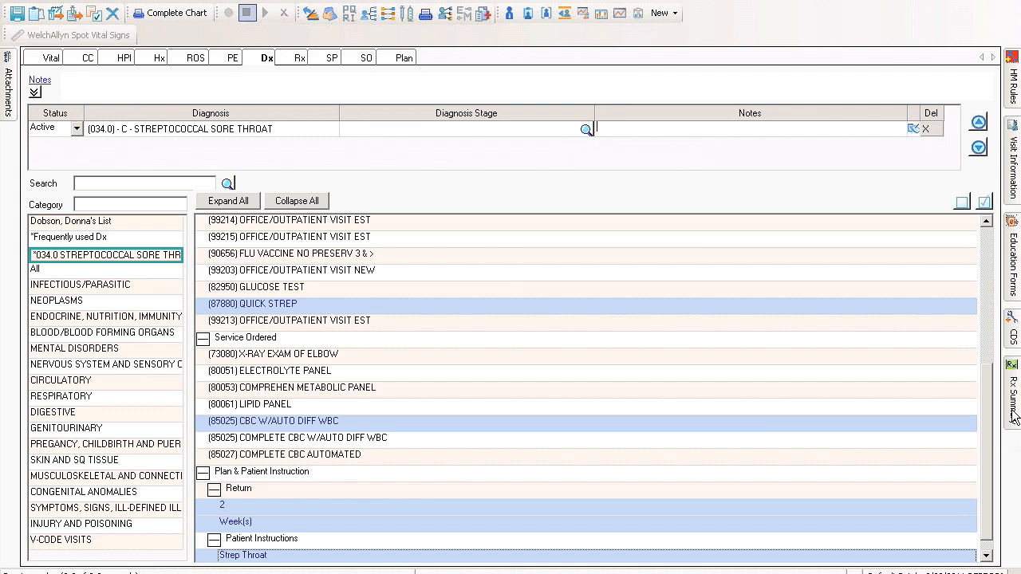
Satisfy the overdue Flu Shot health maintenance rule by recording (90656) Flu Vaccine as a service performed in this visit.
click(1012, 95)
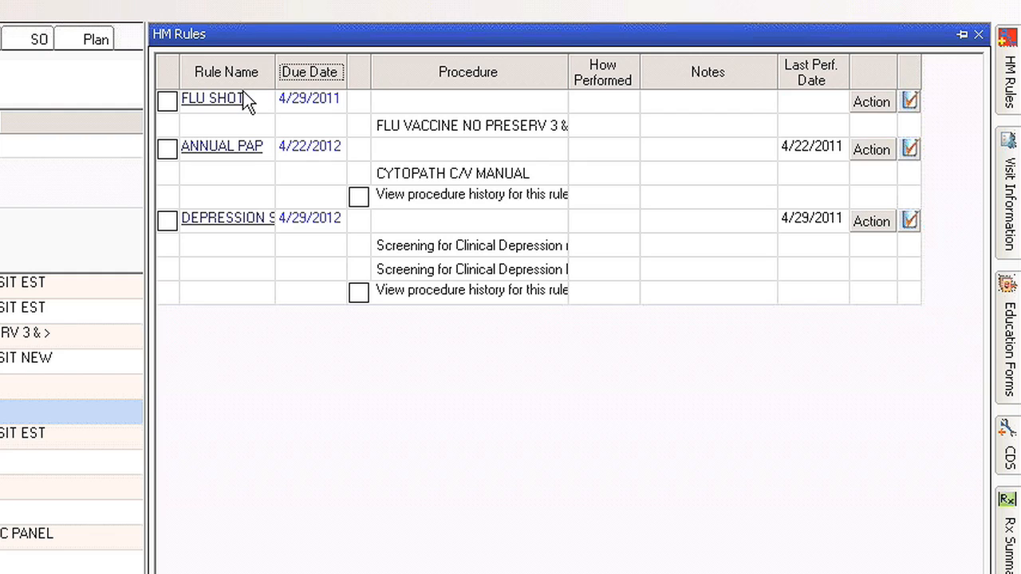
drag(275, 77, 306, 77)
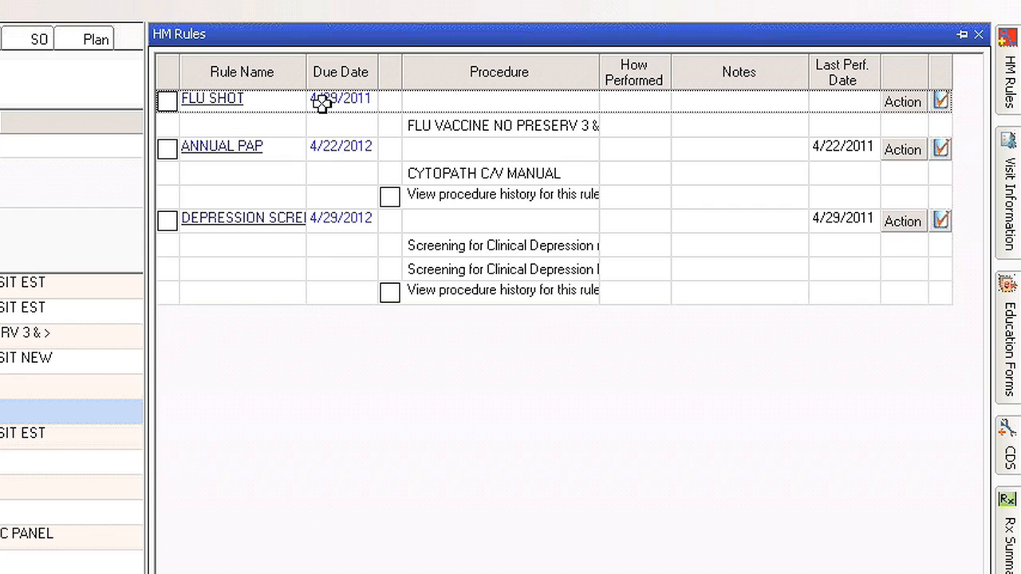
click(902, 102)
click(278, 278)
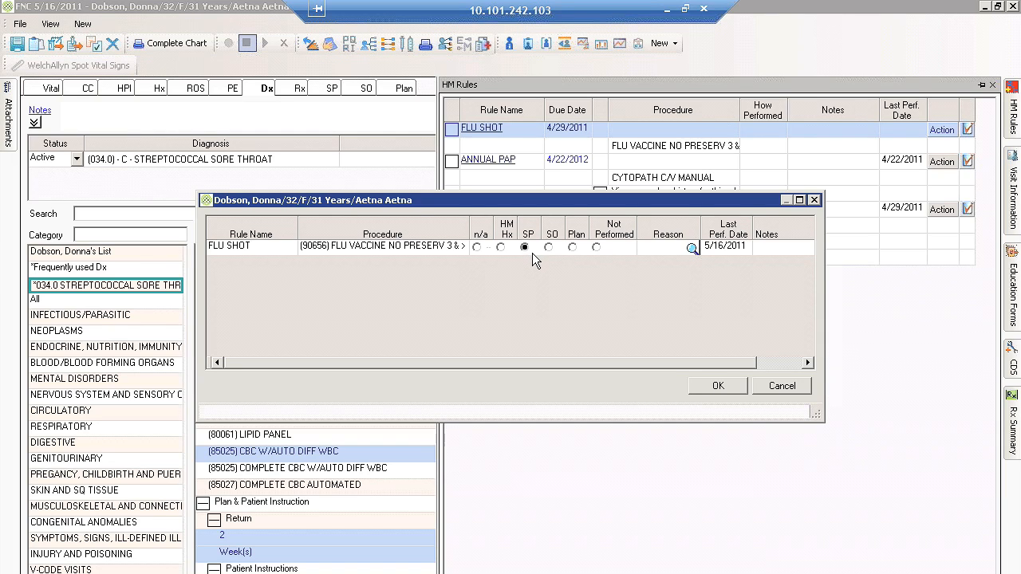
click(729, 390)
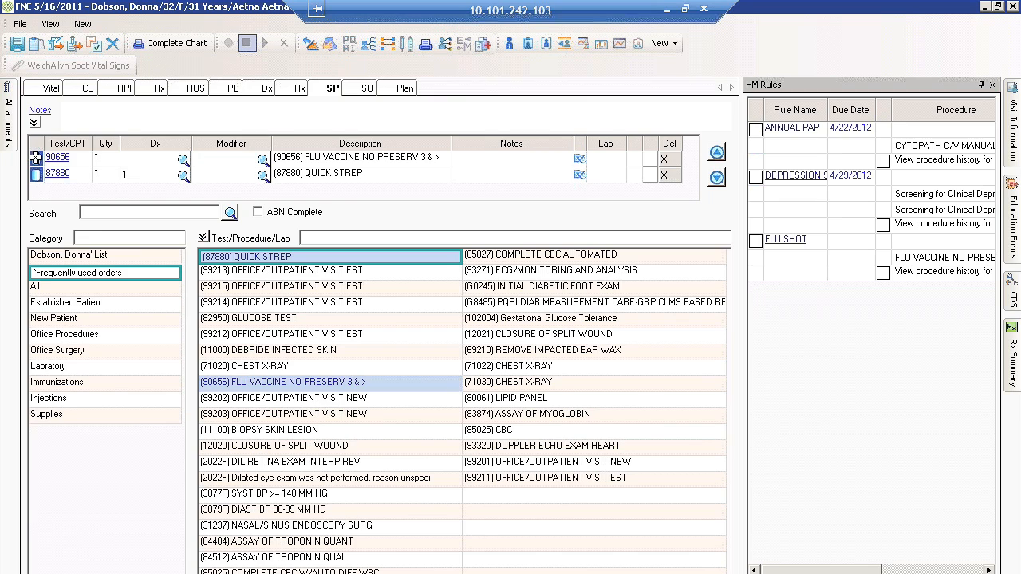
click(38, 158)
Create a new visit attachment using the existing Throat image.
click(9, 120)
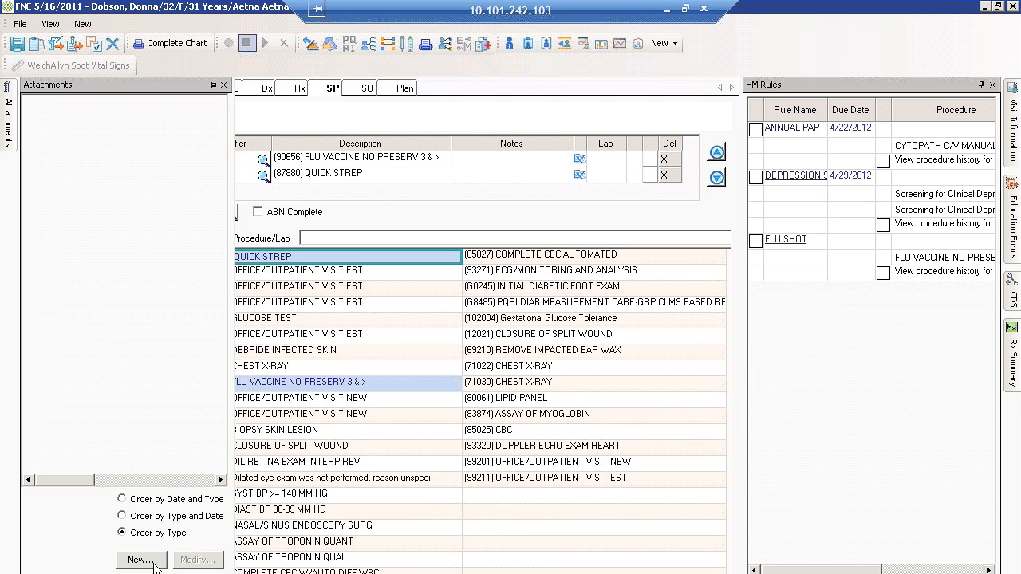
click(138, 559)
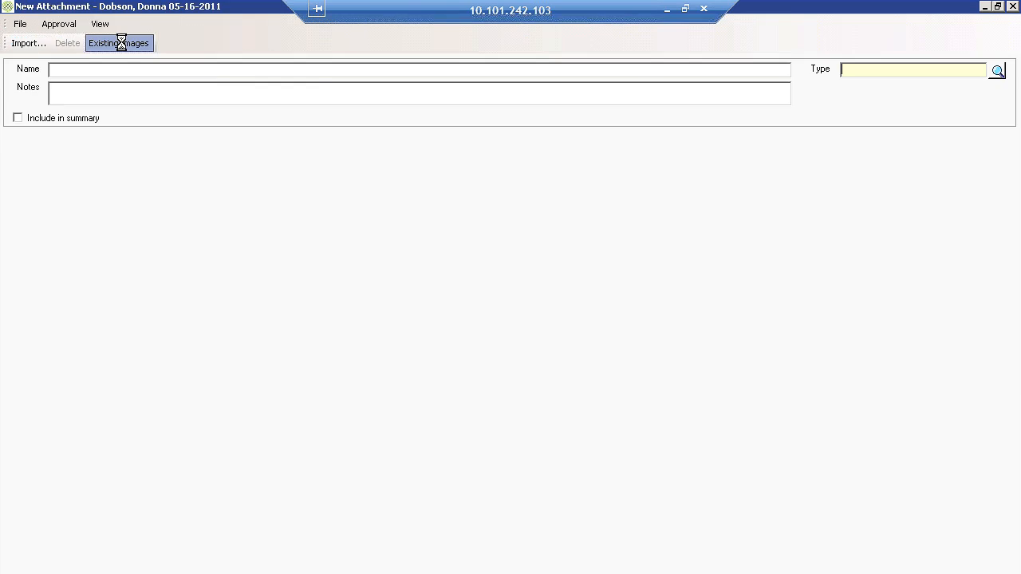
click(120, 39)
click(271, 544)
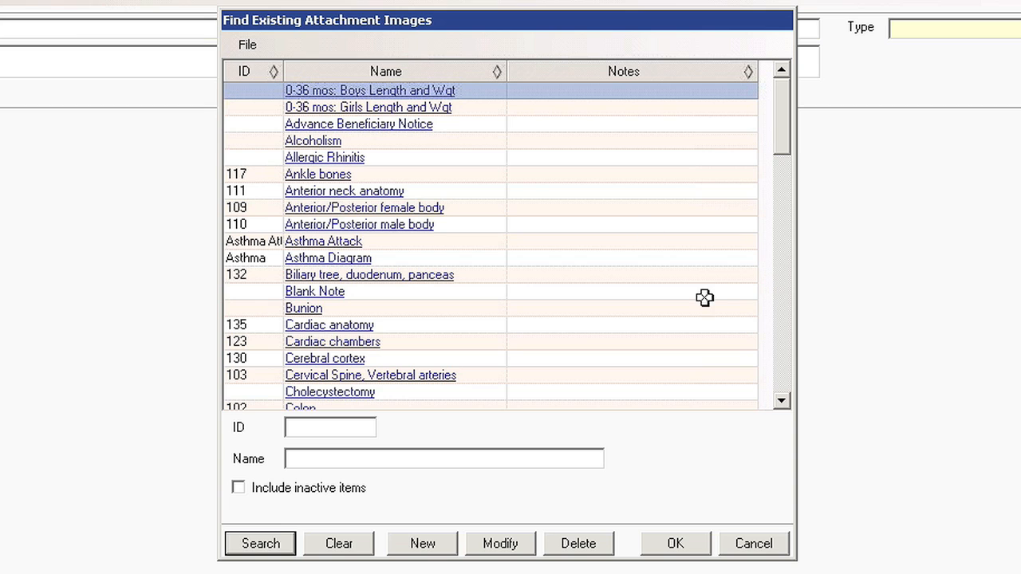
drag(784, 139, 784, 352)
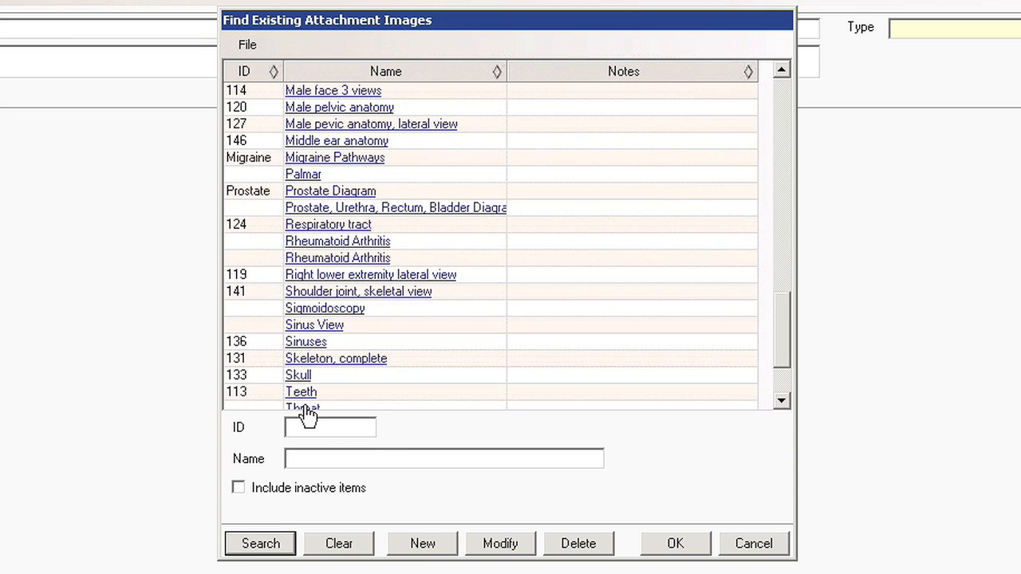
click(305, 408)
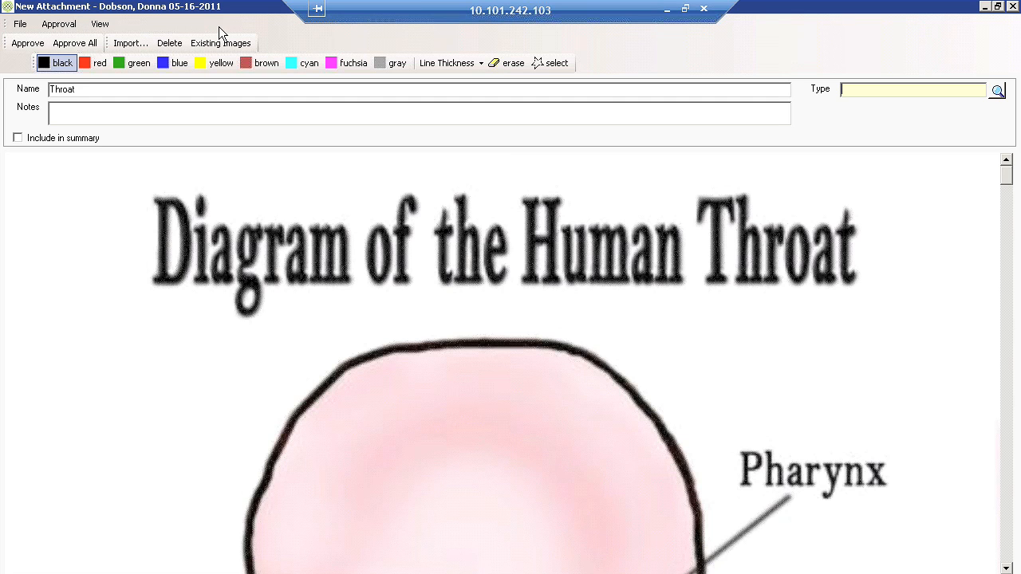
Mark the area beside the pharynx on the throat diagram with red annotations.
scroll(592, 166, down, 1)
scroll(592, 165, down, 2)
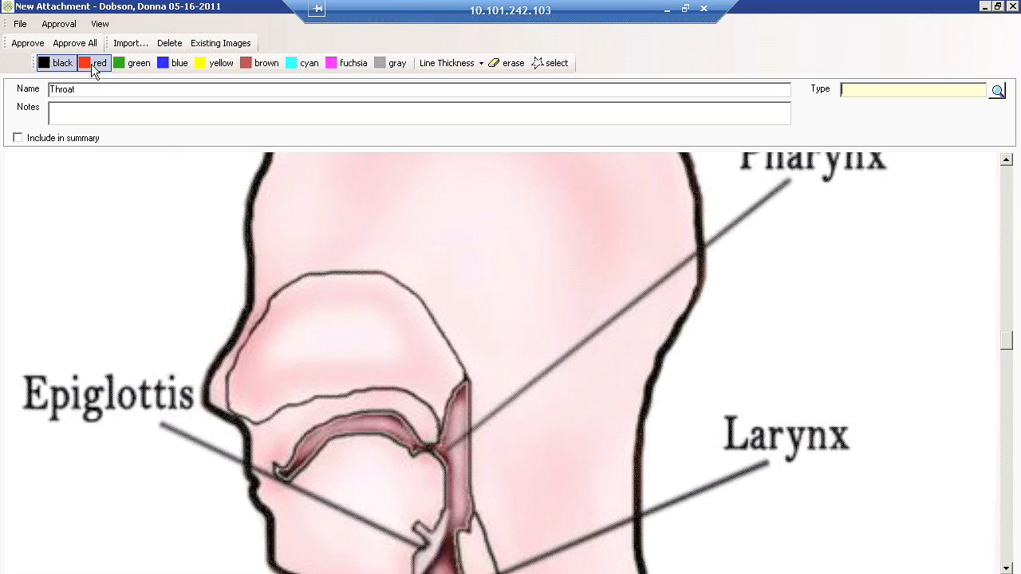
click(94, 63)
click(457, 436)
click(476, 436)
click(472, 411)
click(484, 433)
click(497, 447)
click(490, 457)
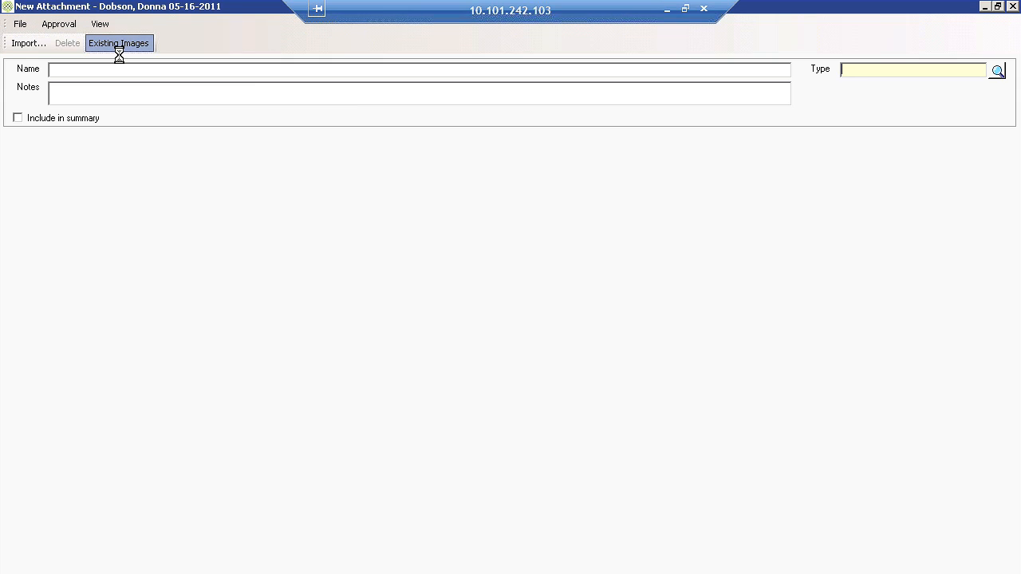
Load the existing Advance Beneficiary Notice image in a new attachment and look through the form.
click(118, 45)
click(422, 145)
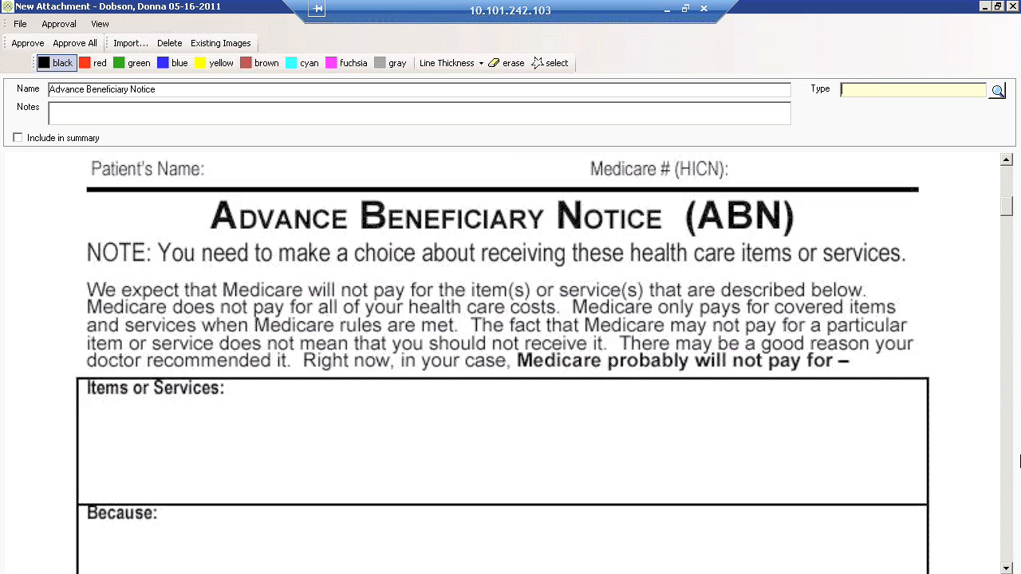
scroll(1020, 460, down, 5)
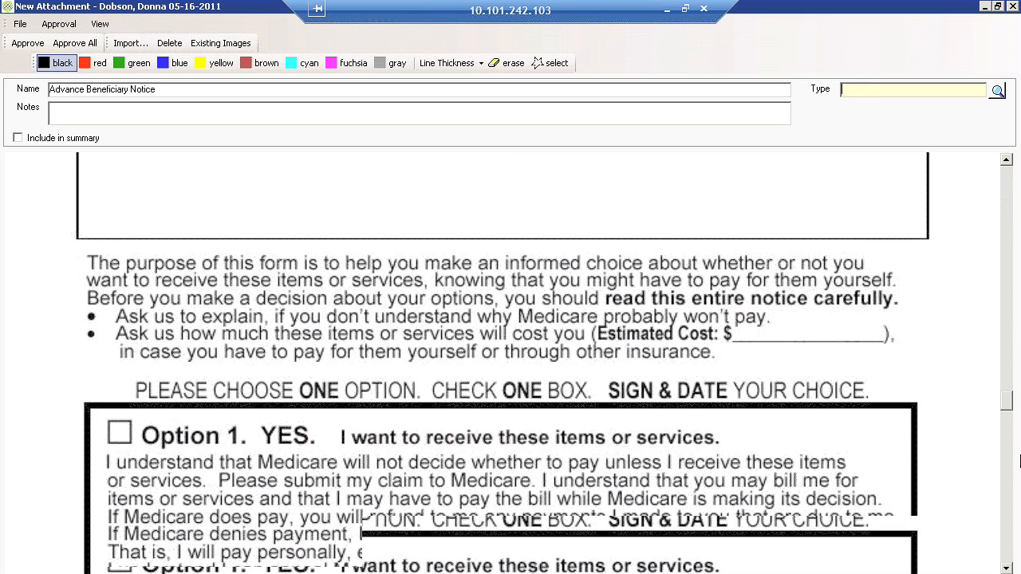
drag(1019, 486, 1020, 510)
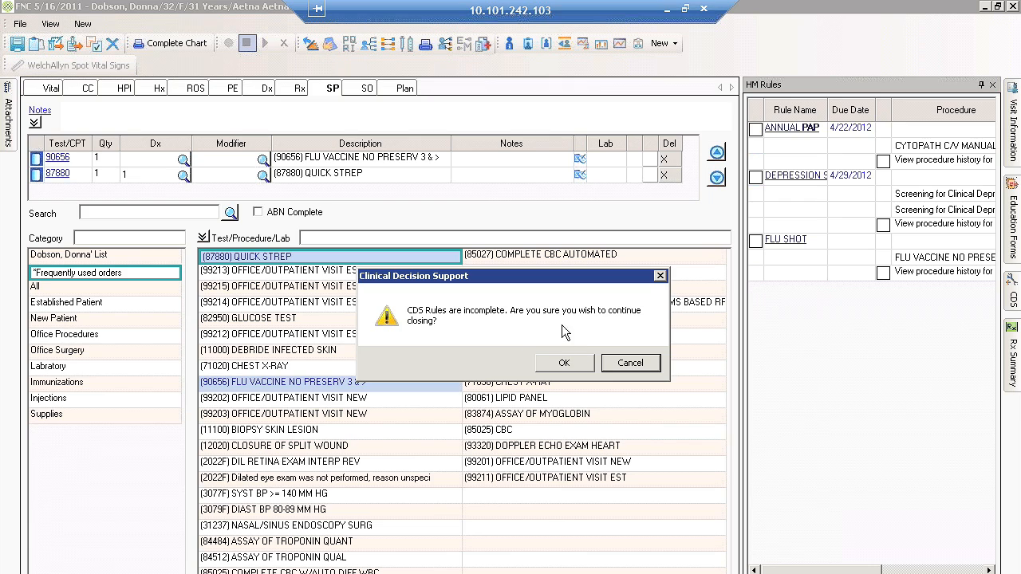
Continue closing the note despite incomplete CDS rules, and submit the visit checkout as a Complete Note with the superbill Ready to Review.
click(562, 365)
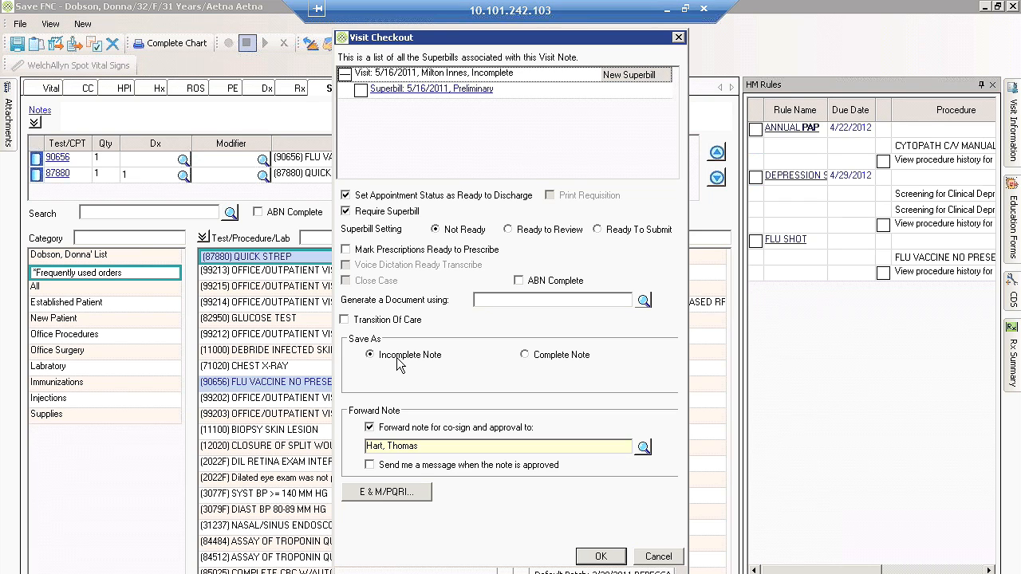
click(527, 358)
click(545, 231)
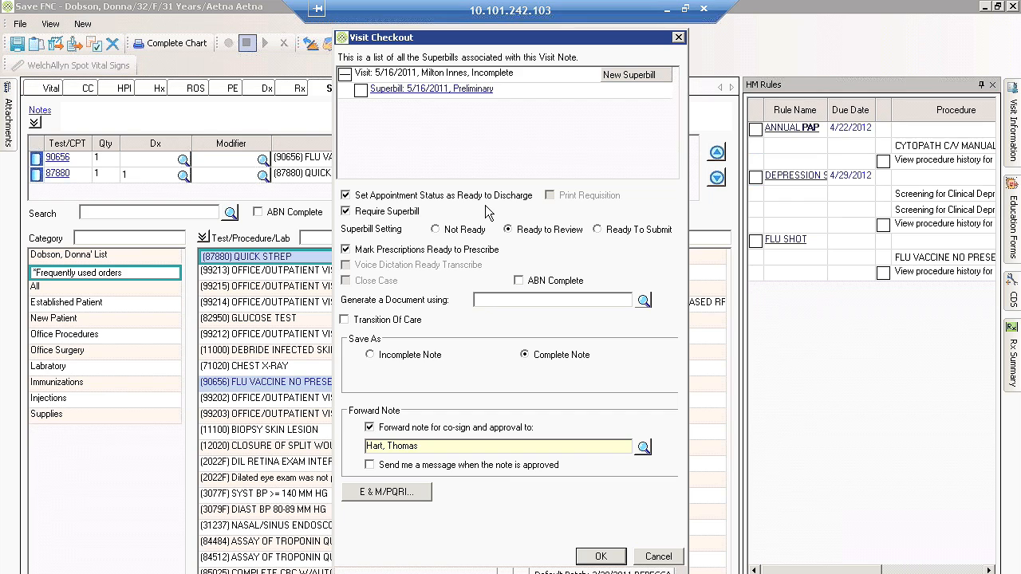
click(601, 557)
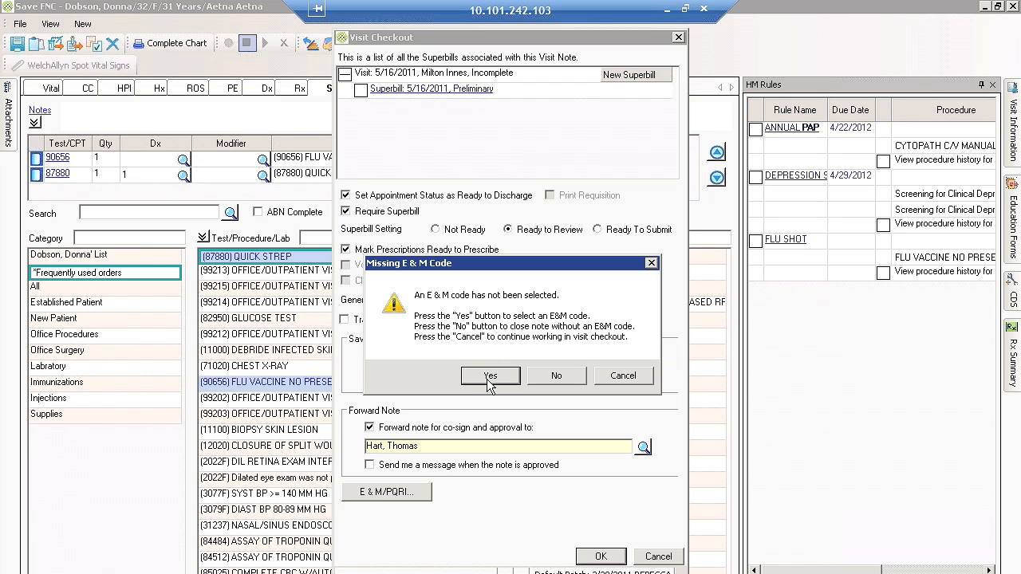
Select an E&M code for the visit by confirming level of care 3 (99213), and accept the prescription alert.
click(489, 377)
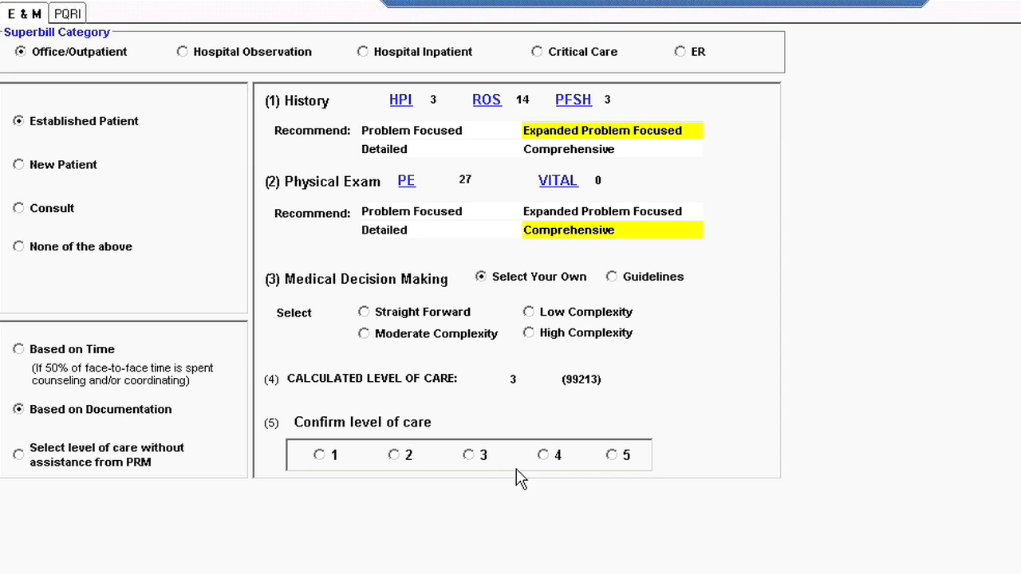
click(470, 458)
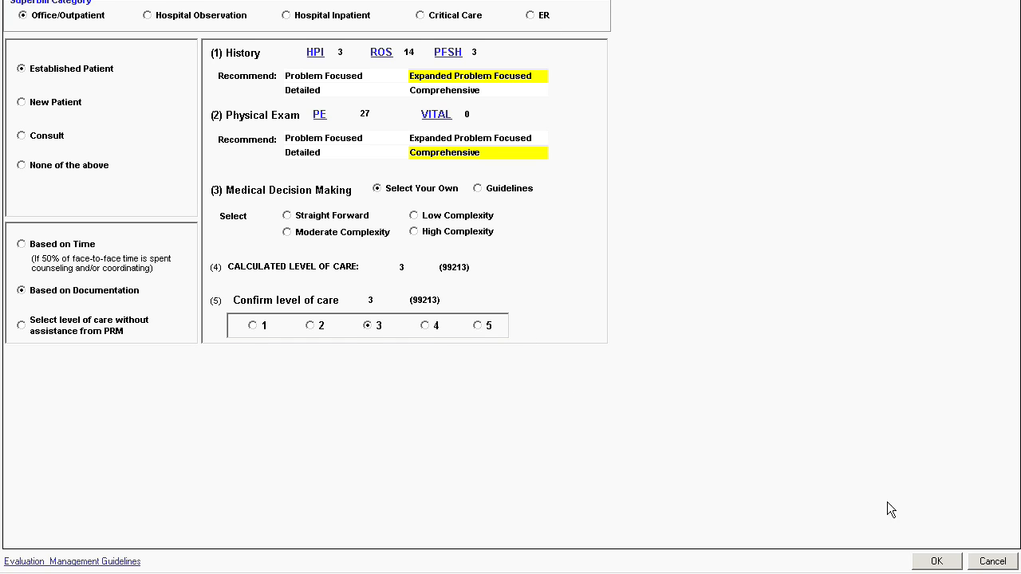
click(936, 560)
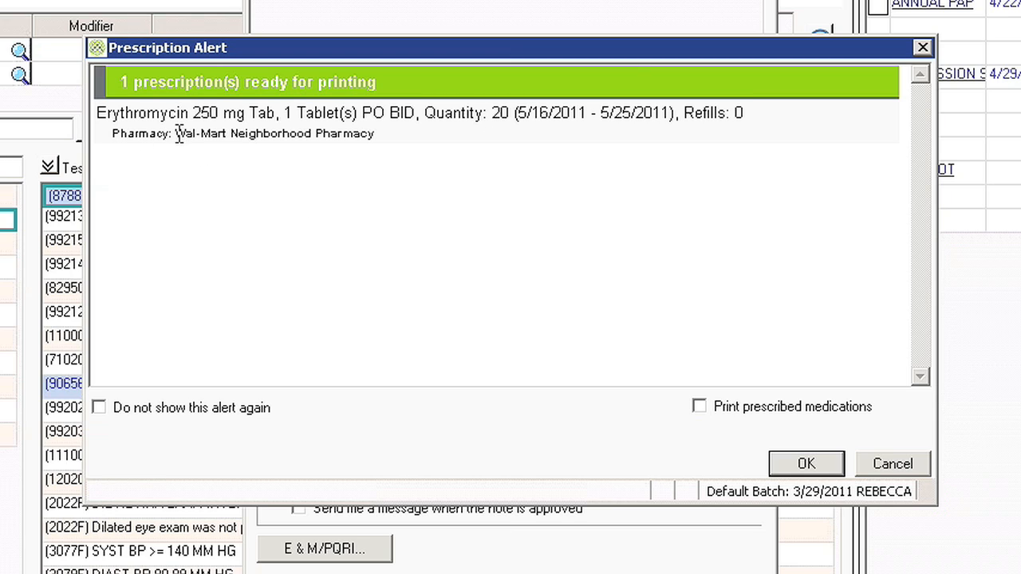
click(824, 463)
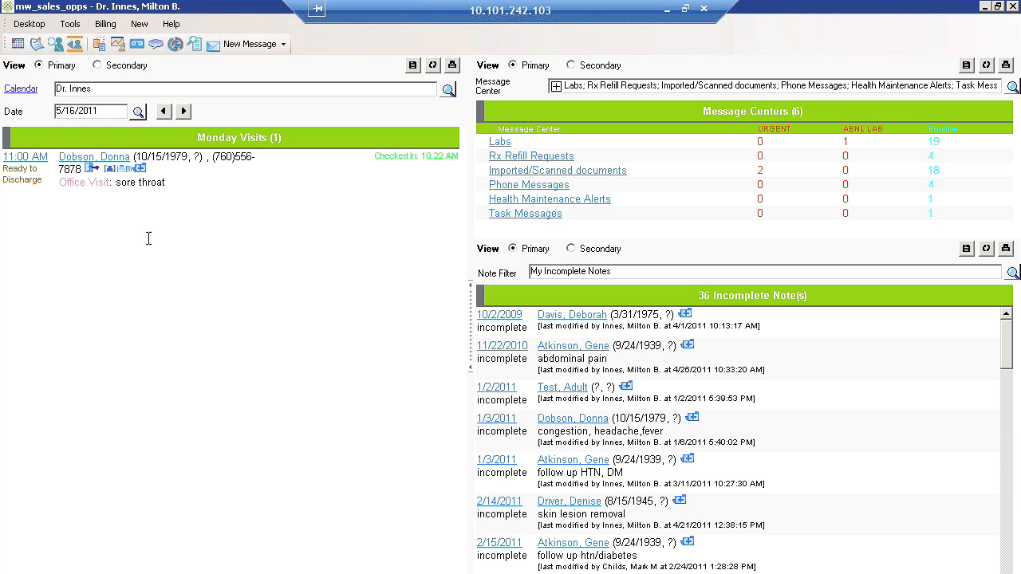
Generate the Referring Doctor Letter FP.doc from the checkout of the 5/16/2011 sore throat visit.
click(92, 173)
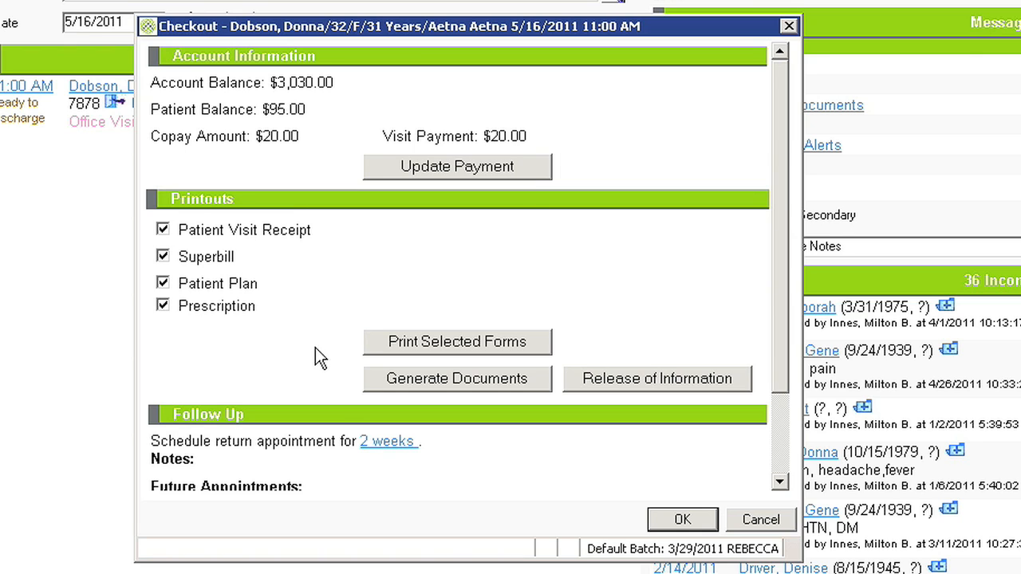
click(457, 379)
click(155, 127)
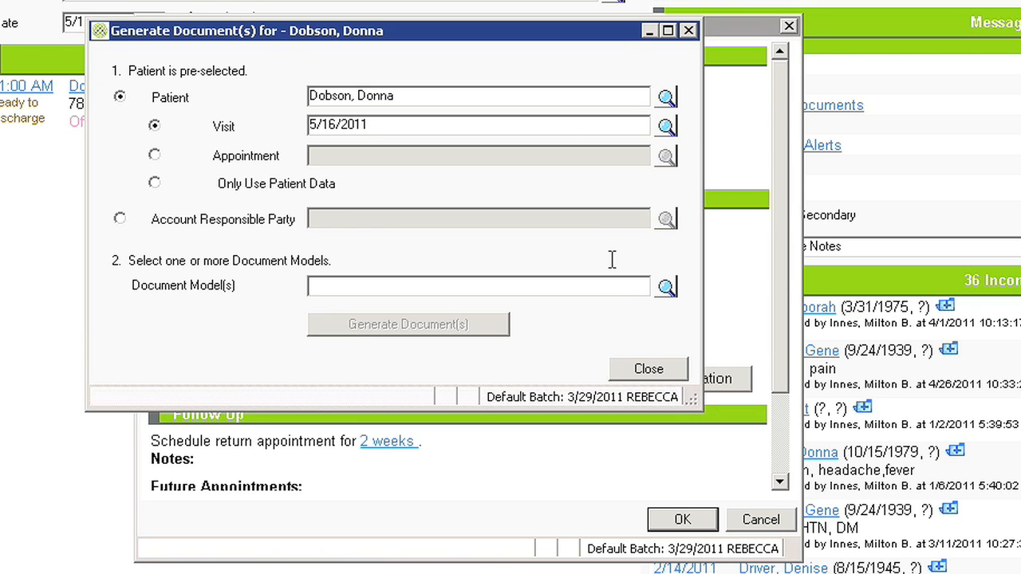
click(666, 287)
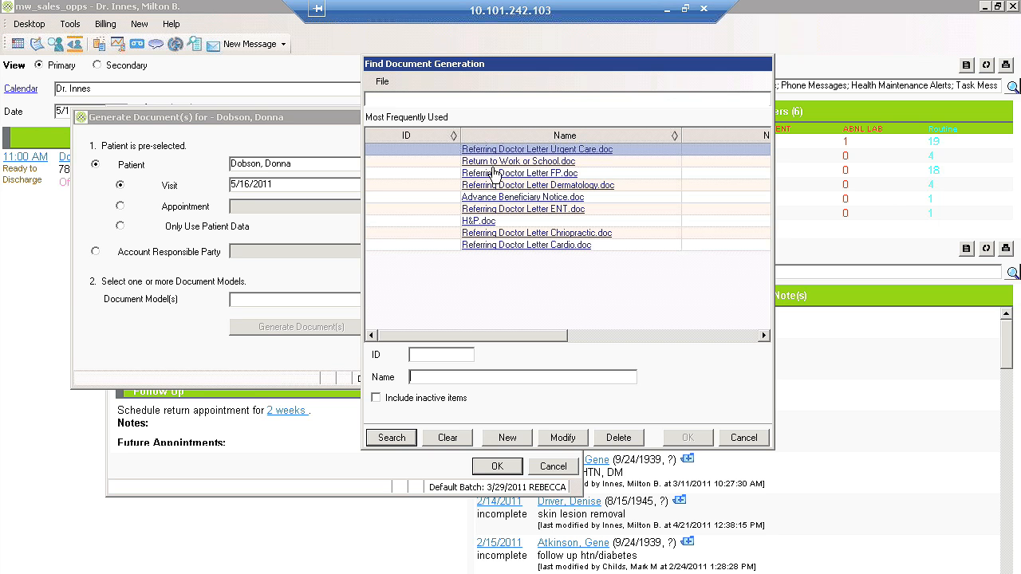
click(492, 174)
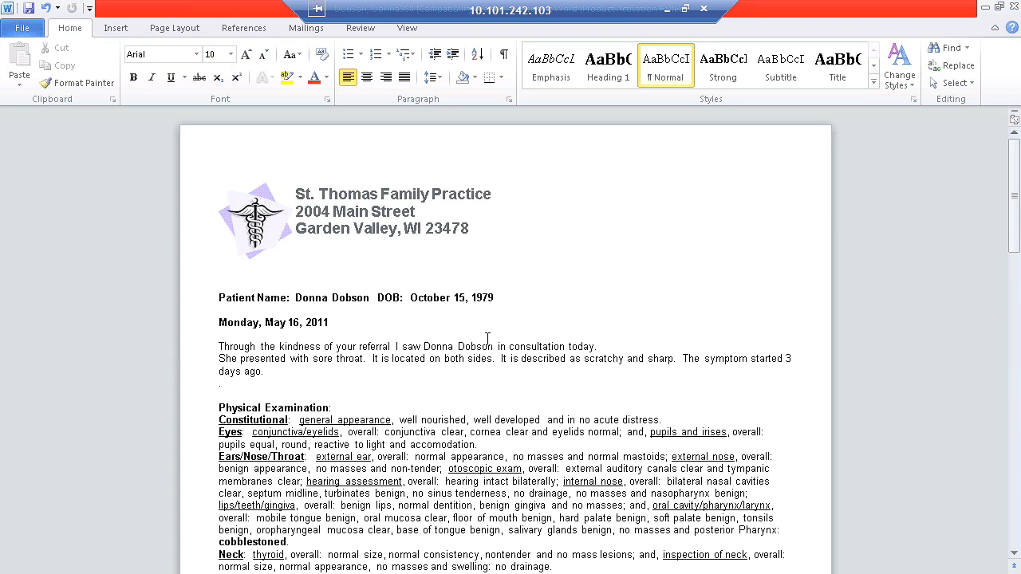
Look through the generated referral letter, add the text "type" after the closing "further assistance." sentence, and save it.
click(323, 298)
click(478, 297)
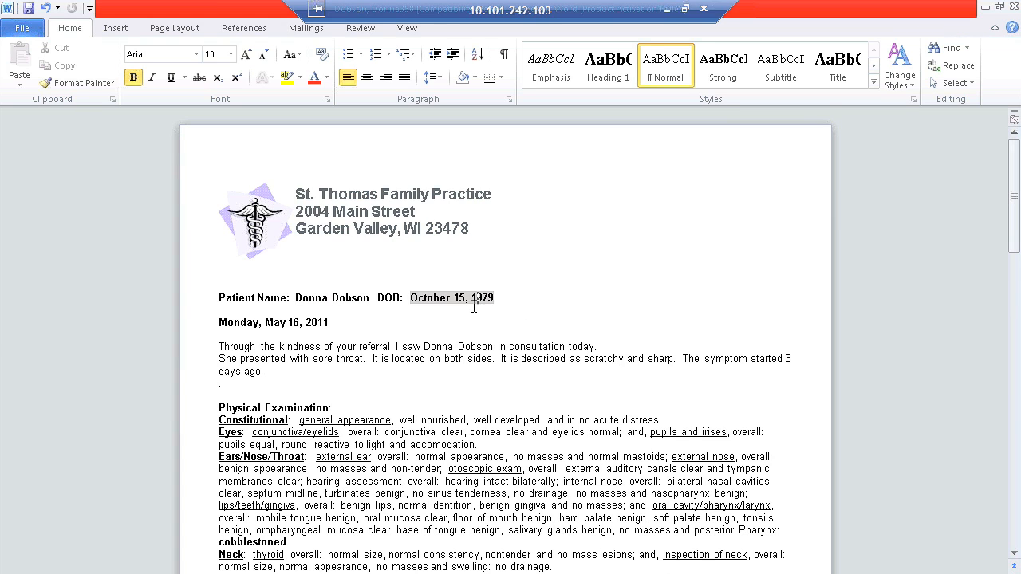
click(1014, 214)
drag(1015, 214, 1014, 263)
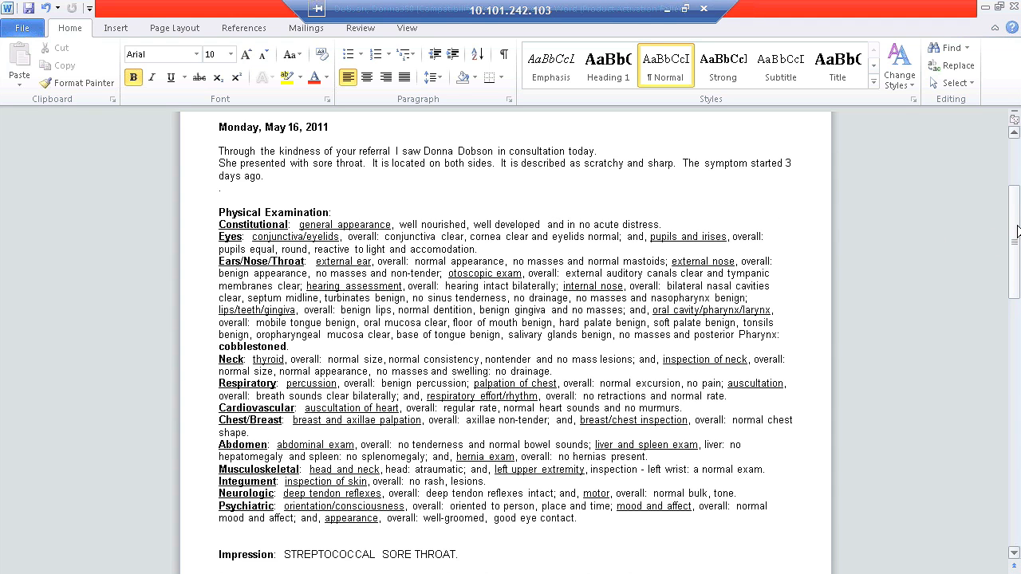
scroll(1018, 230, down, 6)
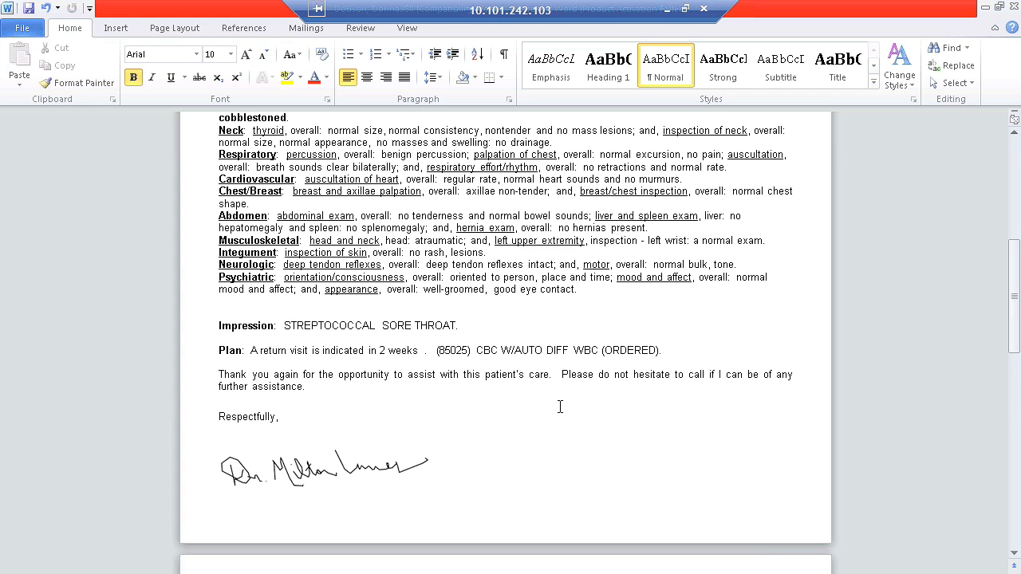
drag(1014, 306, 1015, 337)
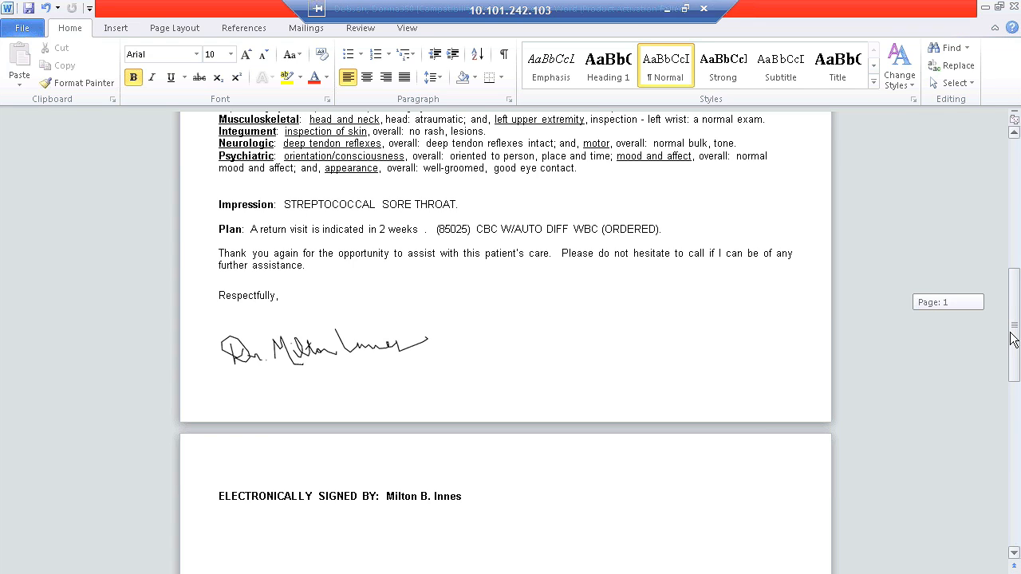
click(311, 267)
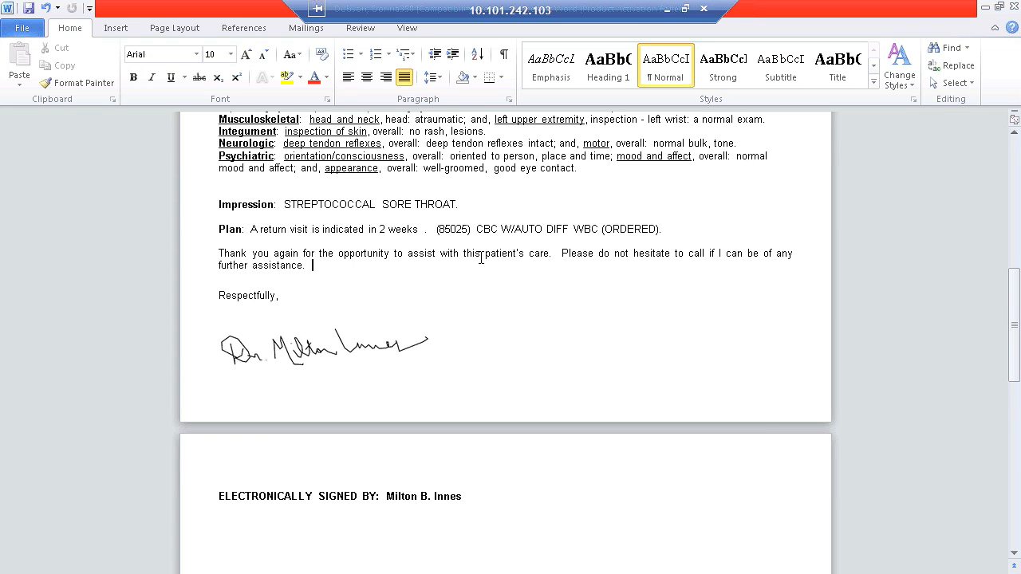
text(type)
click(1013, 6)
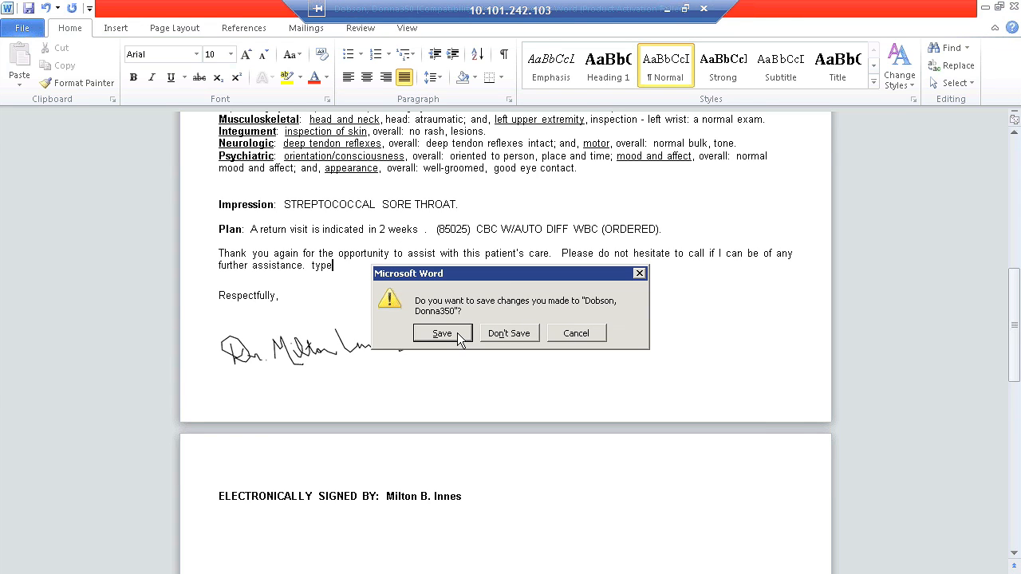
click(442, 333)
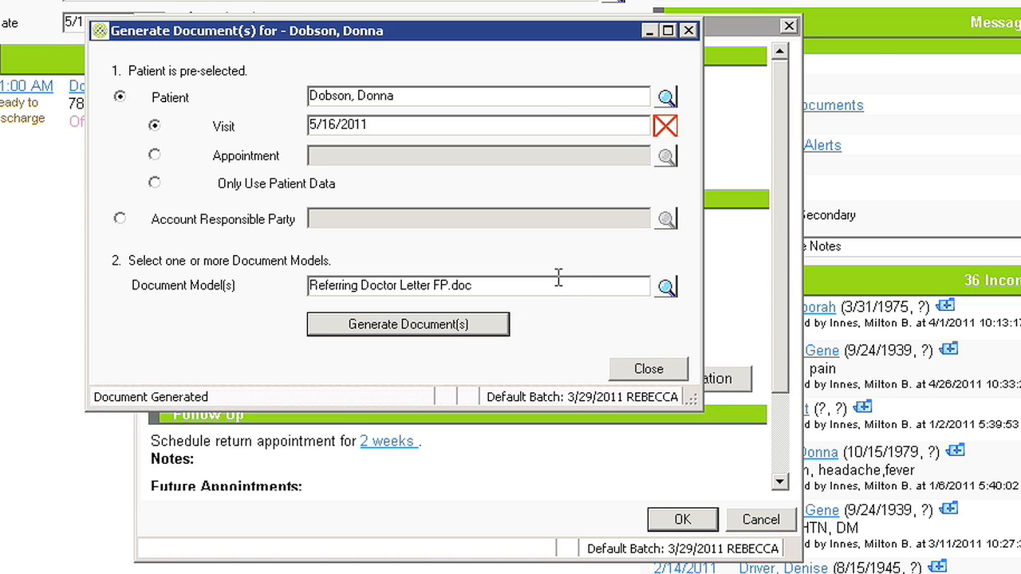
Close document generation, look over the follow-up information, and complete the checkout to discharge the patient.
click(672, 369)
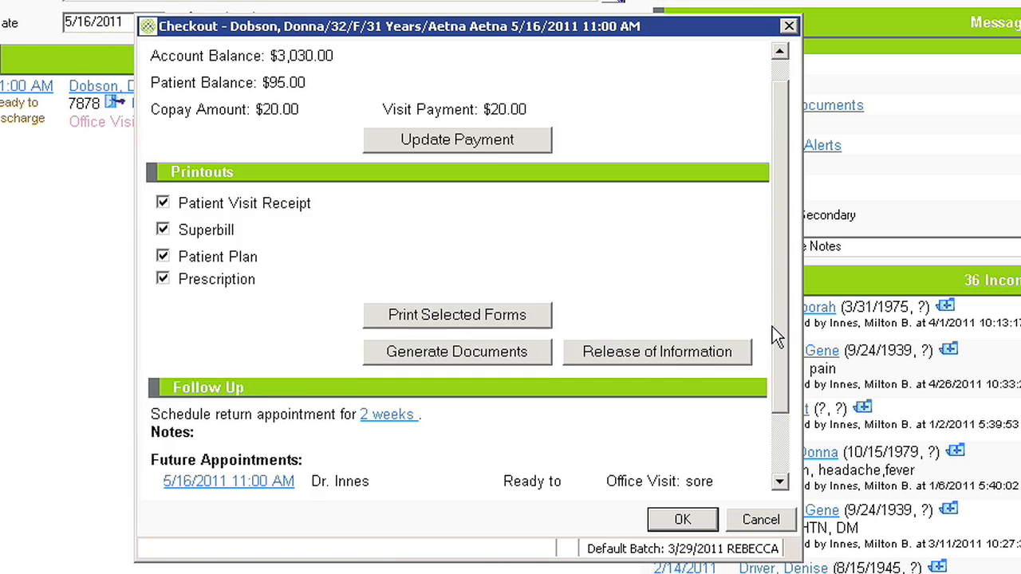
scroll(772, 326, down, 3)
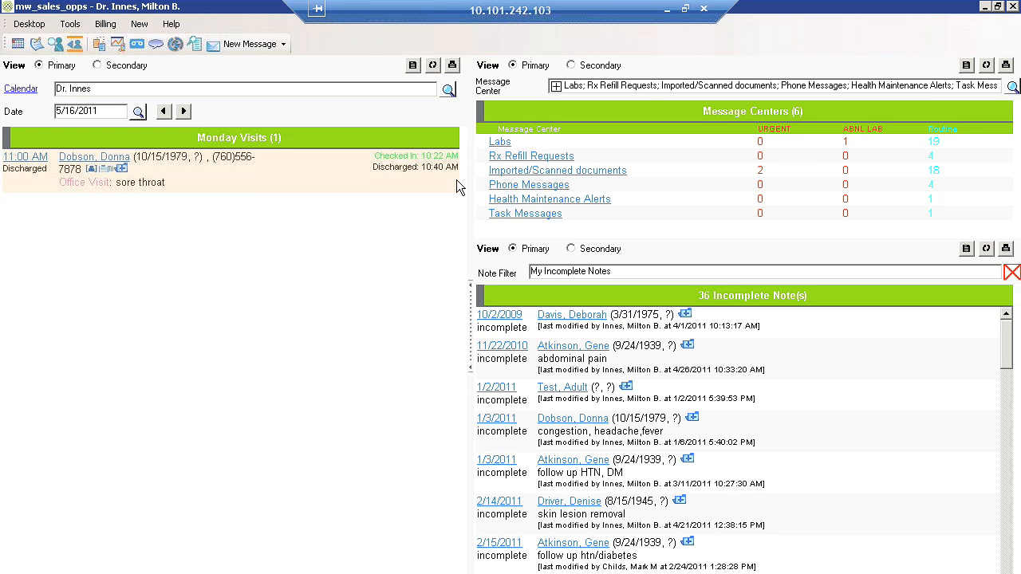
Open the discharged visit's note and limit its Follow Up content from the 5/16/2011 visit to CC/HPI, PE and Dx.
click(103, 170)
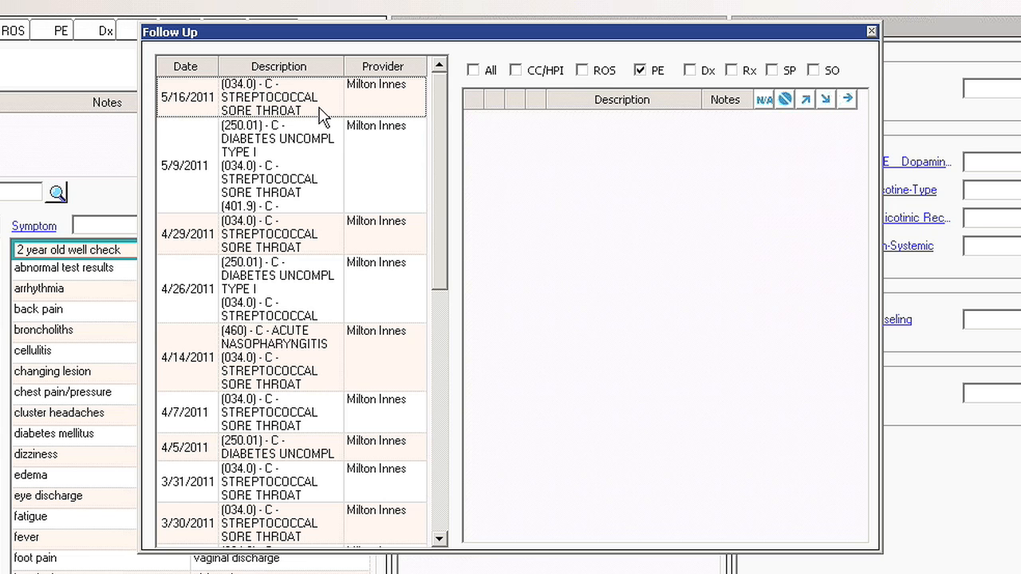
click(319, 107)
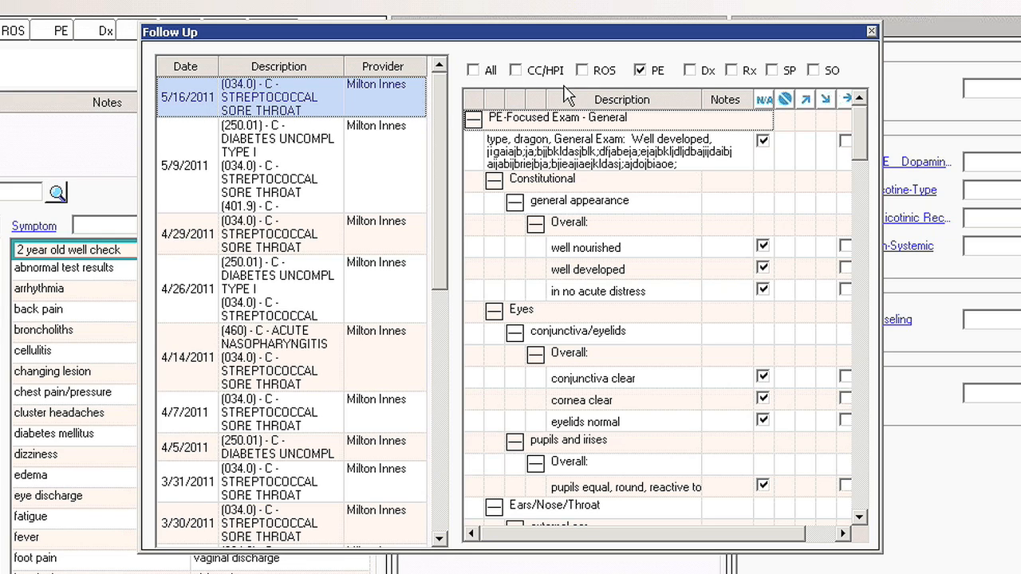
click(475, 71)
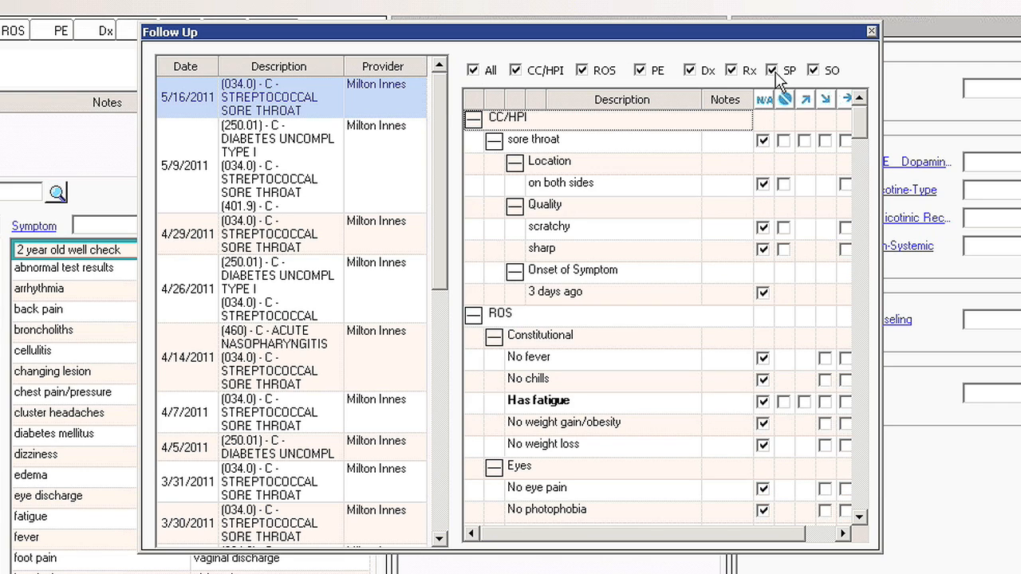
click(583, 70)
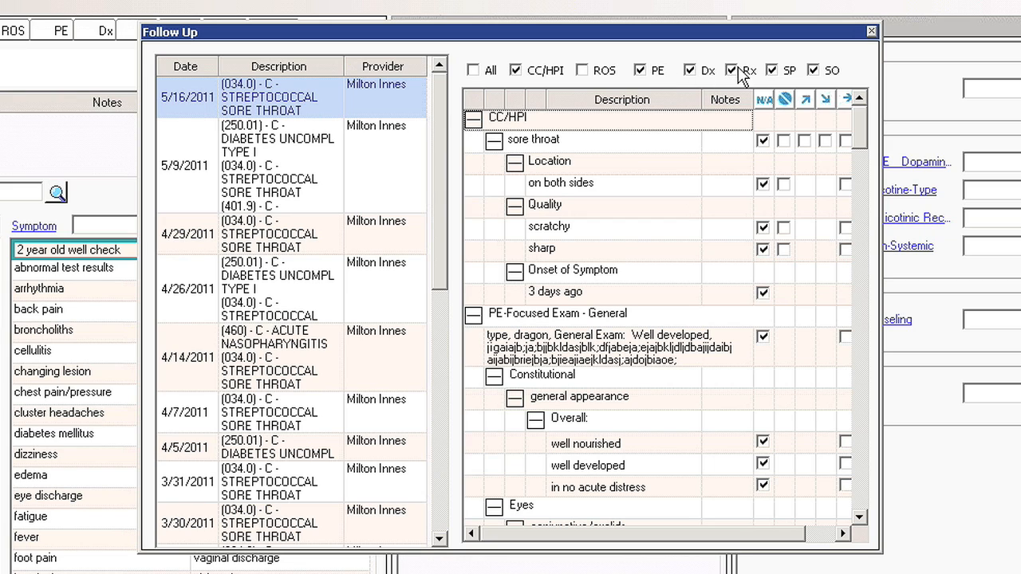
click(812, 70)
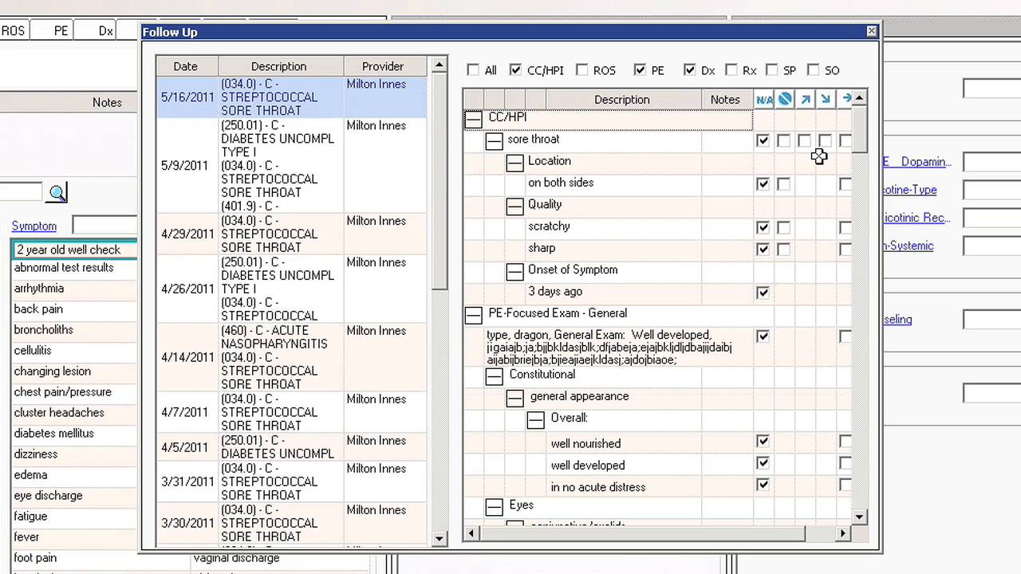
Try the Improved and other status options on all the listed follow-up items, carry them into the note, and close Follow Up.
click(807, 100)
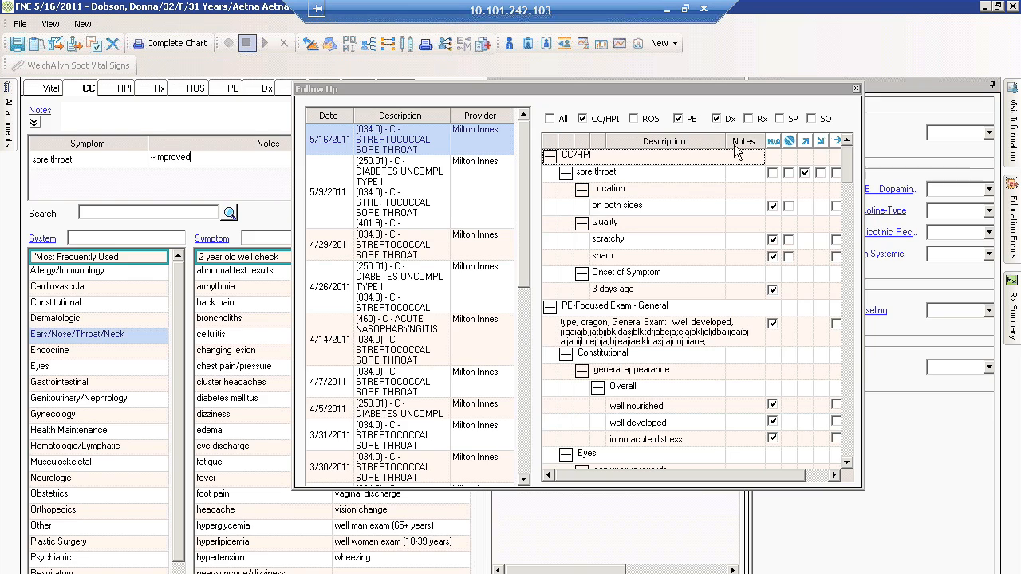
click(820, 142)
click(835, 140)
click(857, 88)
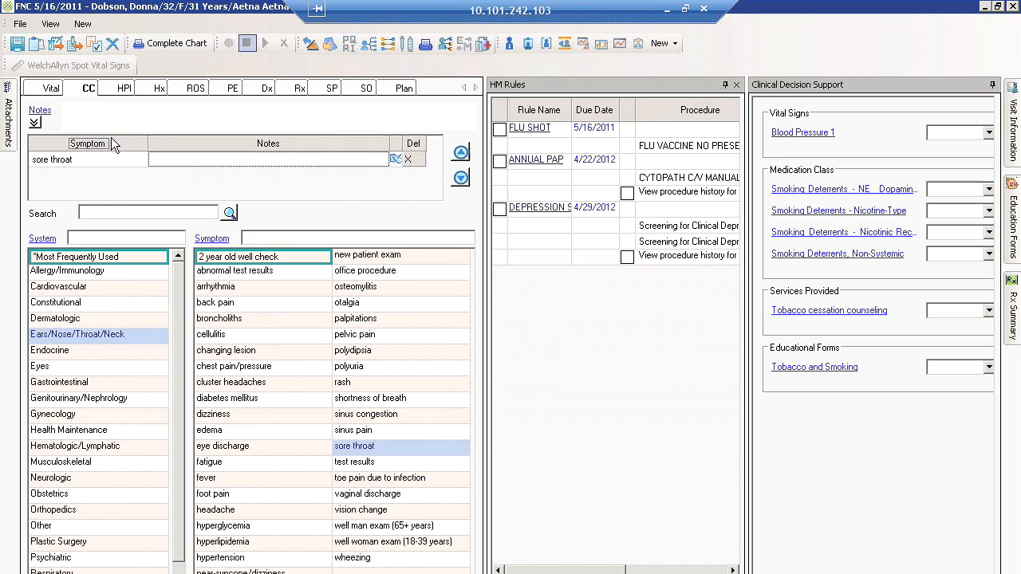
Check the carried-over entries in the note's HPI, PE and Dx sections, and close the note.
click(120, 89)
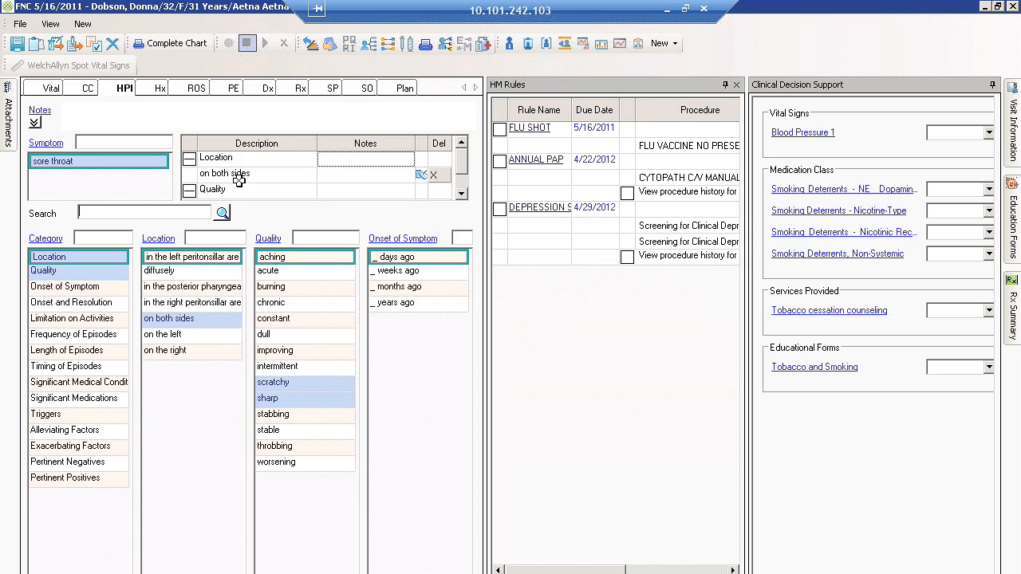
click(231, 90)
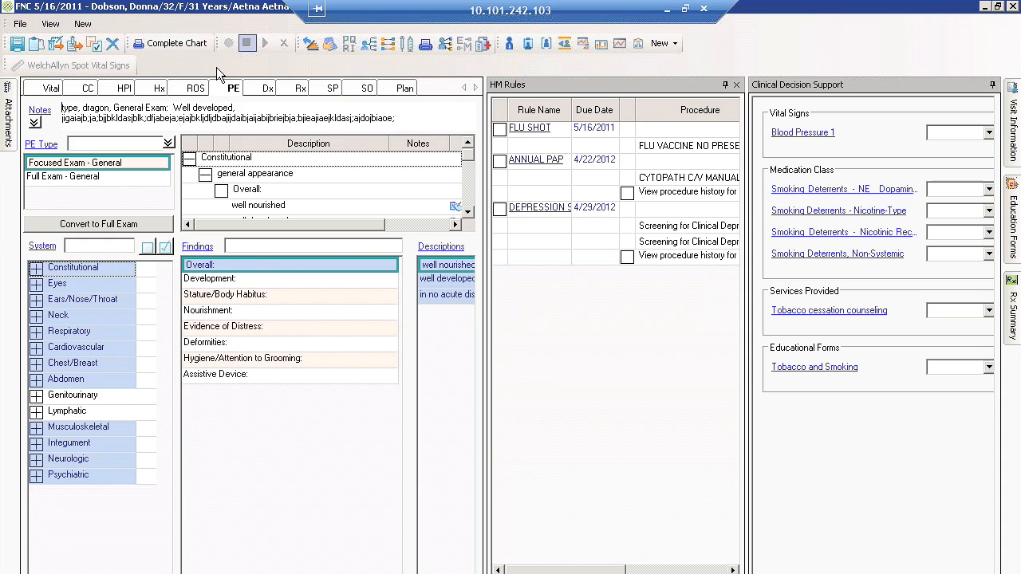
click(260, 90)
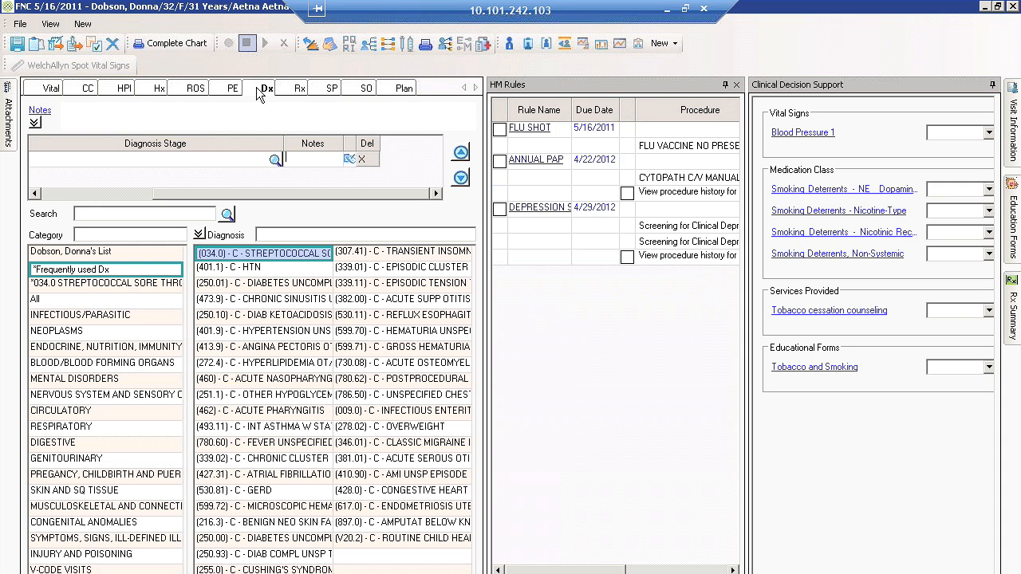
click(1011, 6)
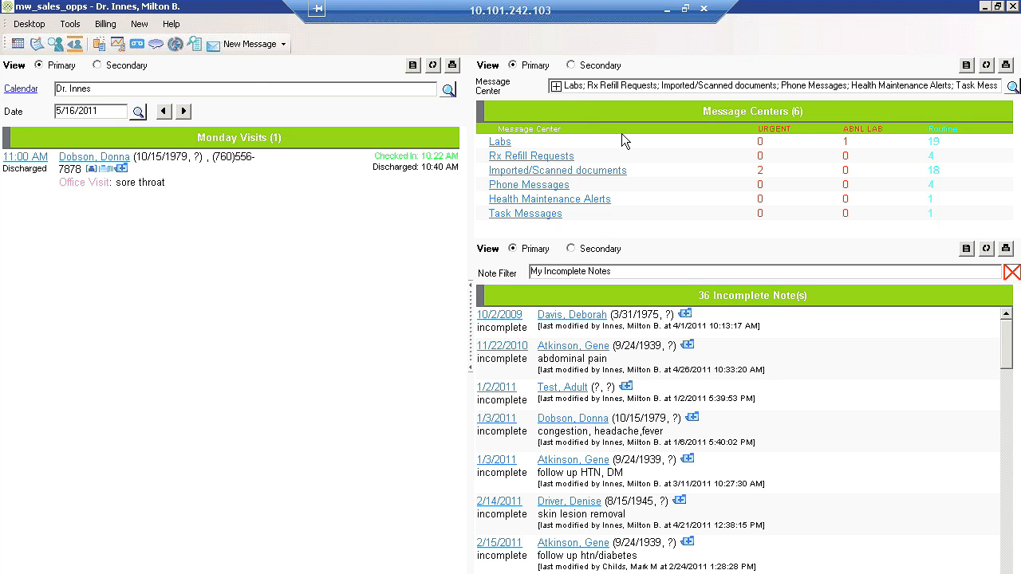
click(254, 43)
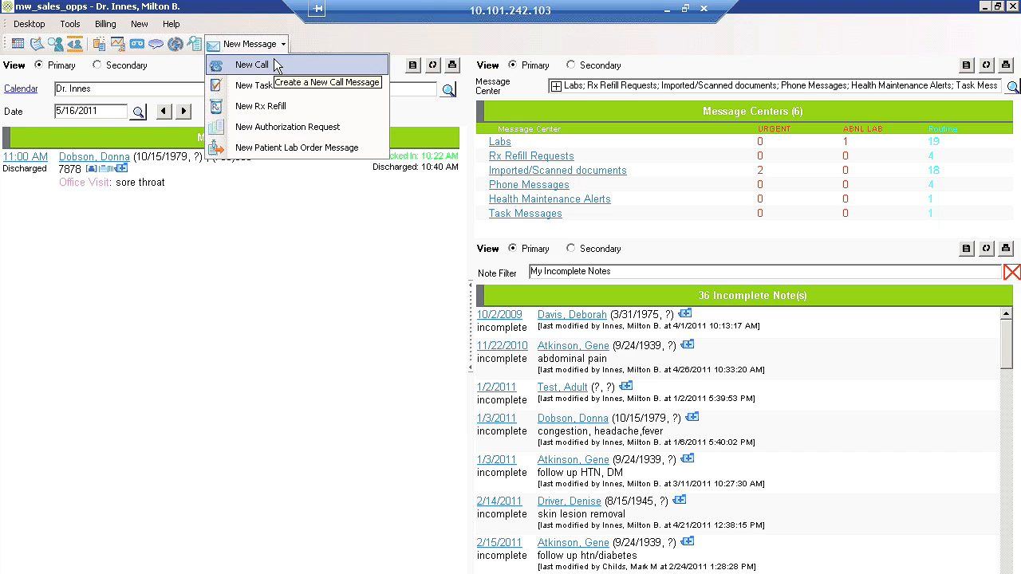
click(276, 64)
double_click(419, 135)
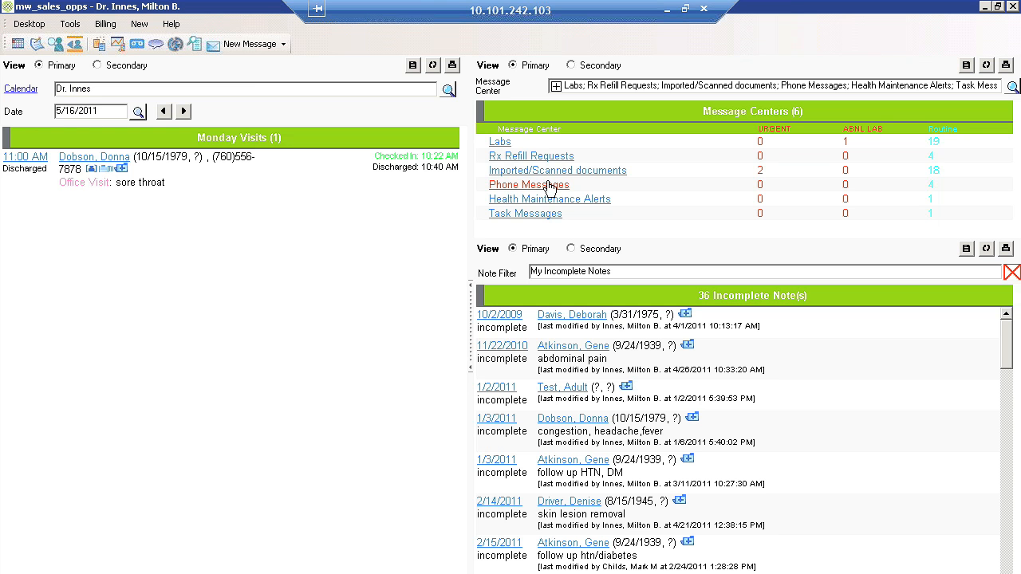
Open the phone message about the erythromycin reaction and add the predefined note "schedule appt" to it.
click(547, 186)
click(80, 79)
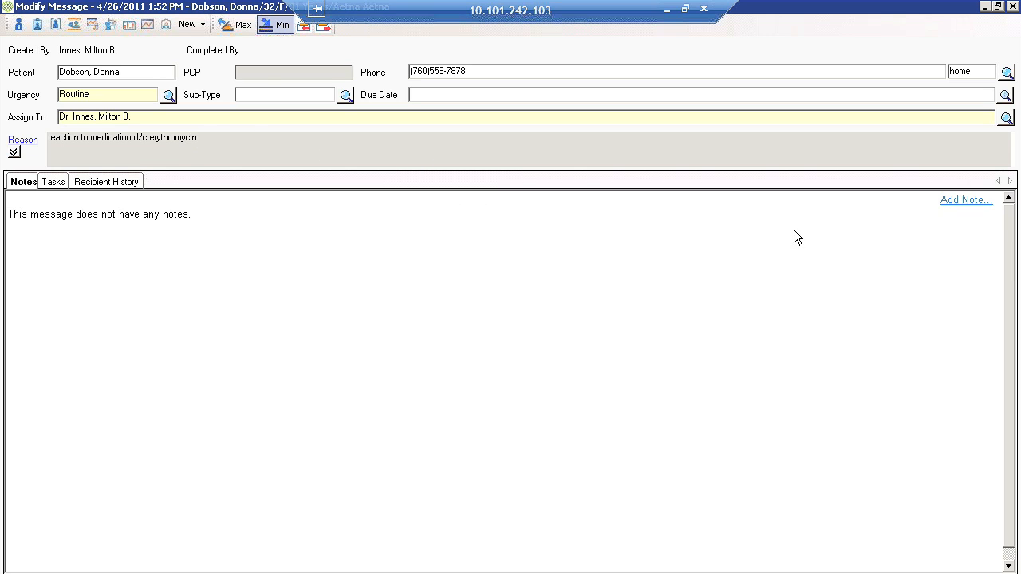
click(949, 204)
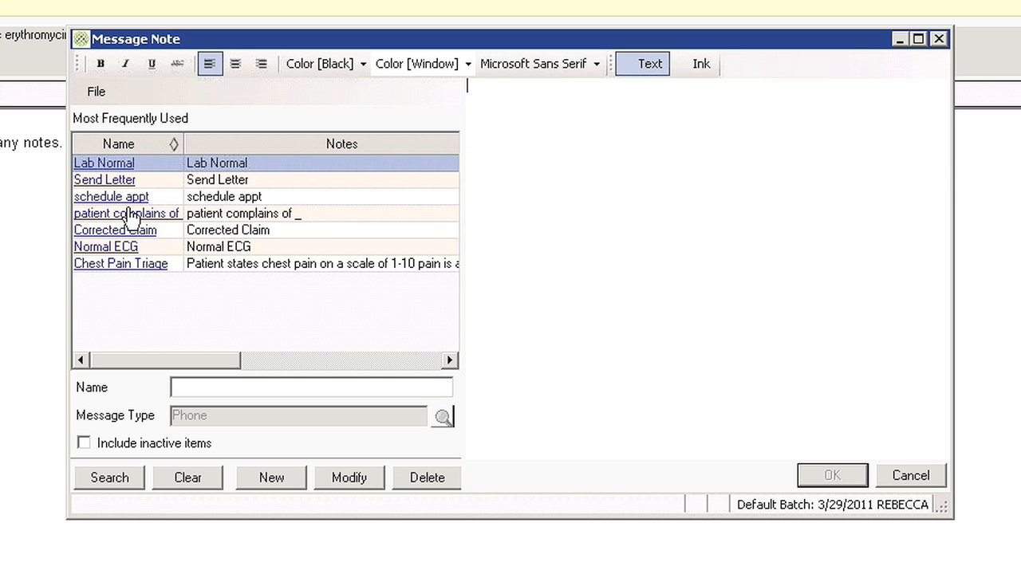
click(114, 196)
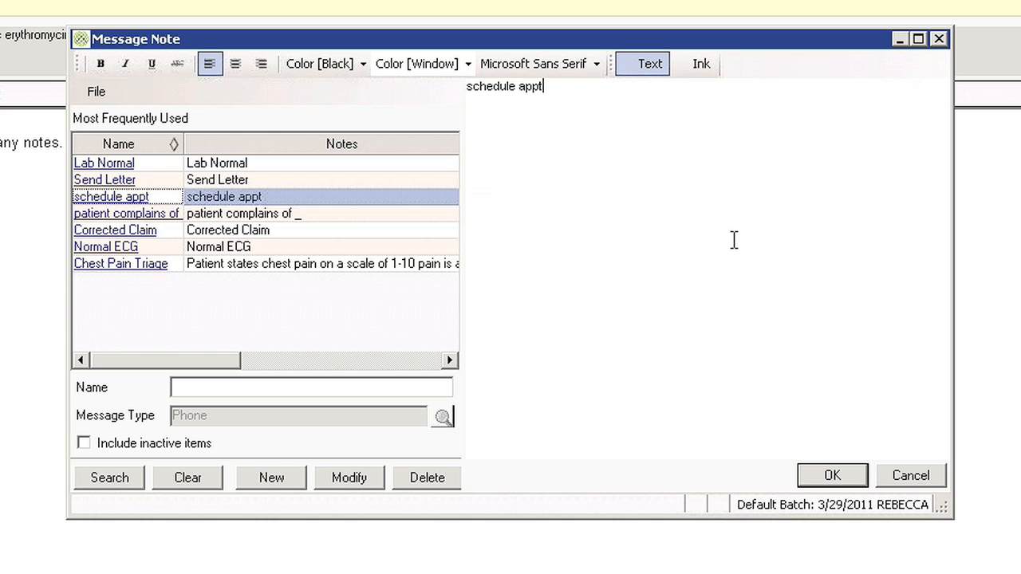
click(844, 485)
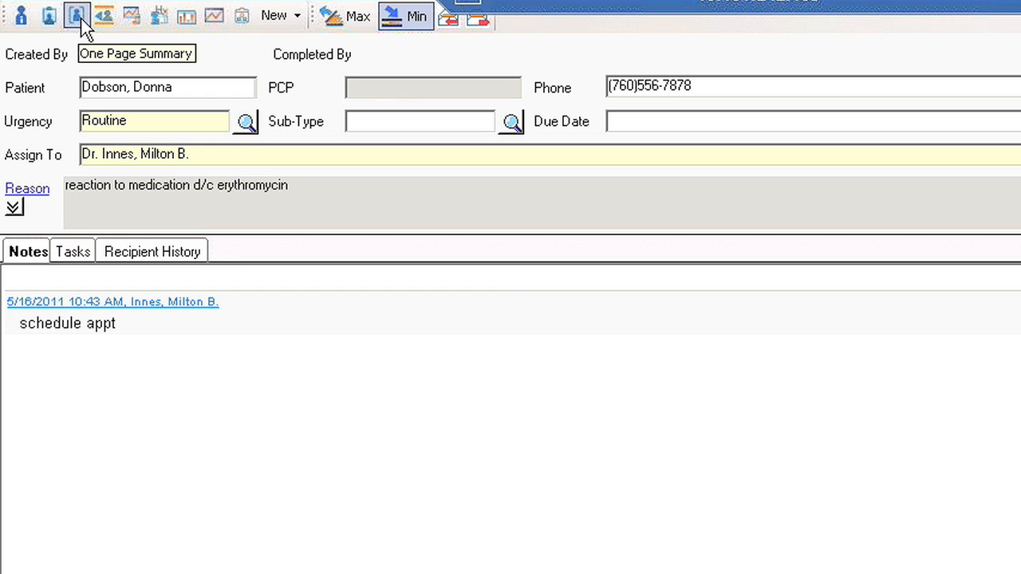
click(136, 19)
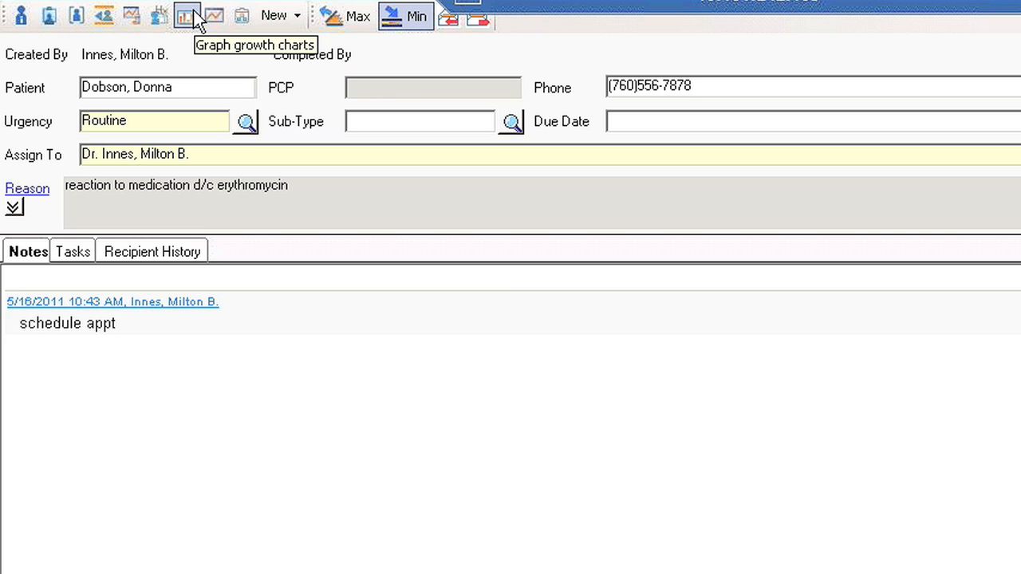
Start a Full Patient Record release of information for the message's patient, including the Chart Note attachment type and the throat digital image.
click(243, 17)
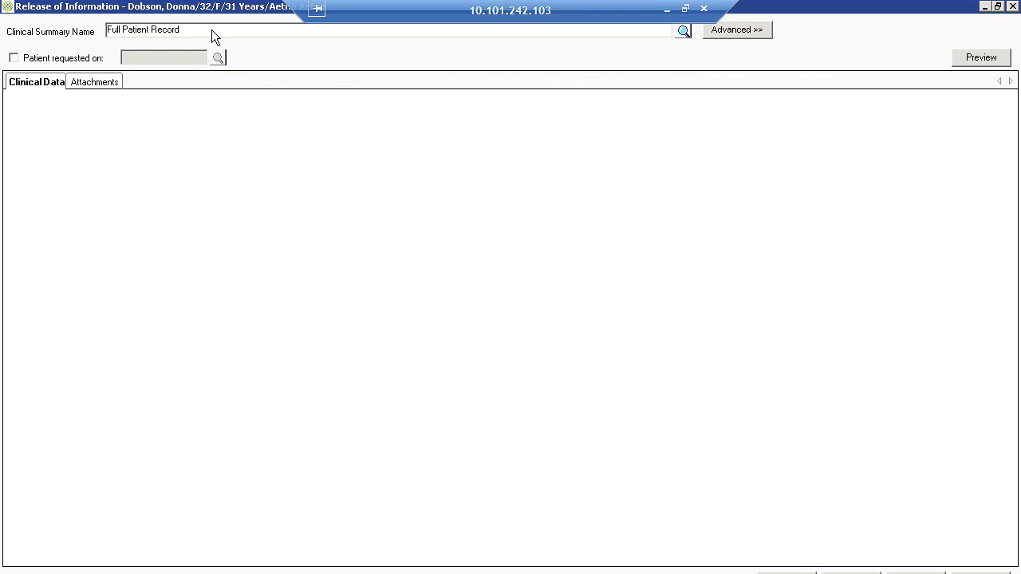
click(756, 34)
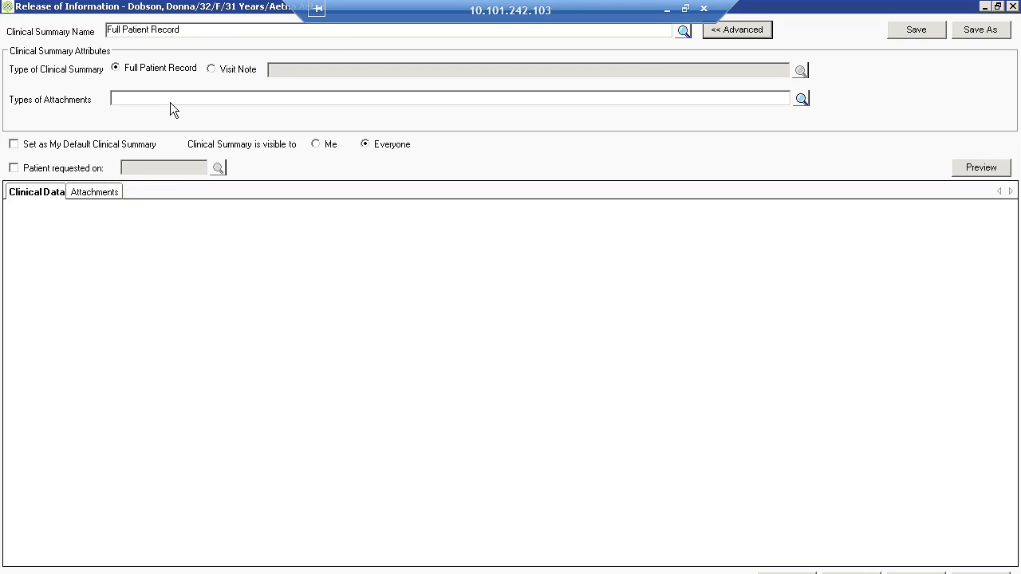
click(799, 98)
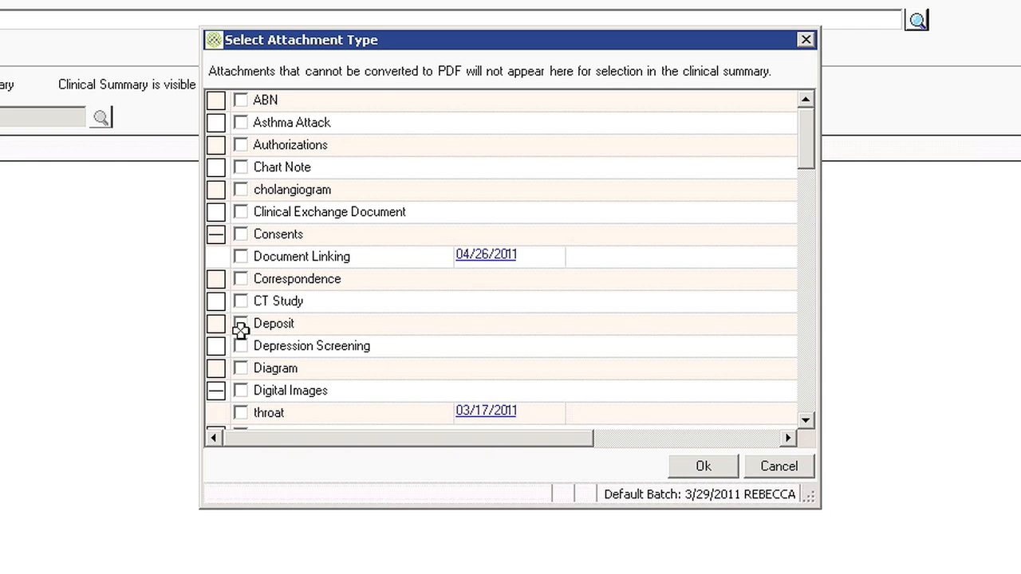
click(242, 413)
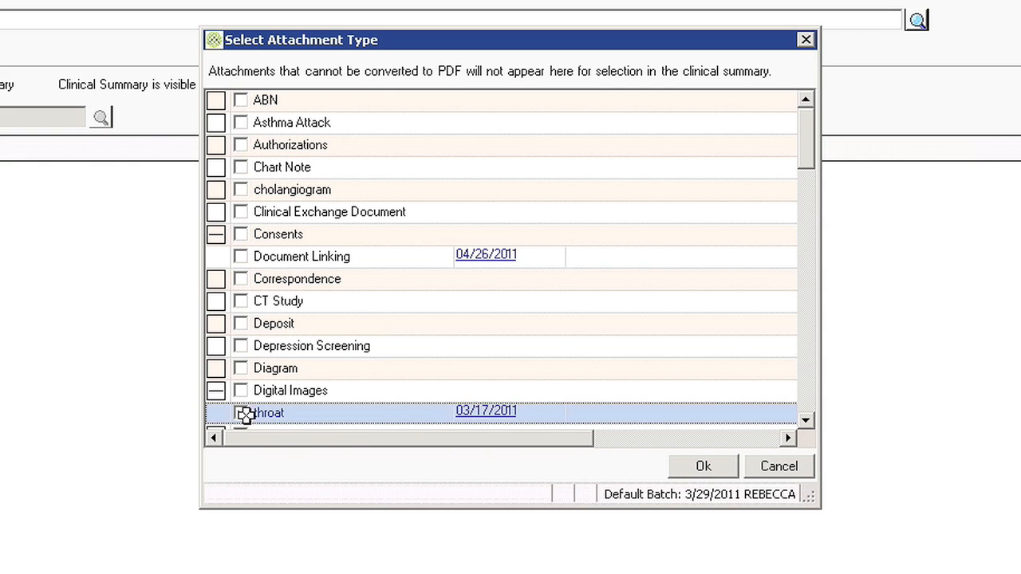
click(241, 166)
click(705, 468)
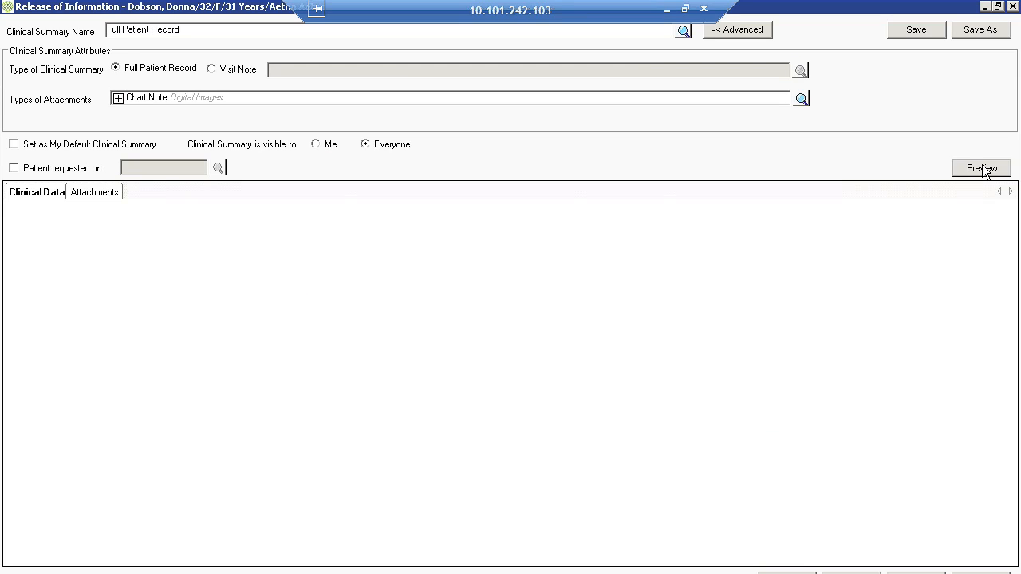
Preview the clinical summary and look through its patient details and problem list.
click(981, 169)
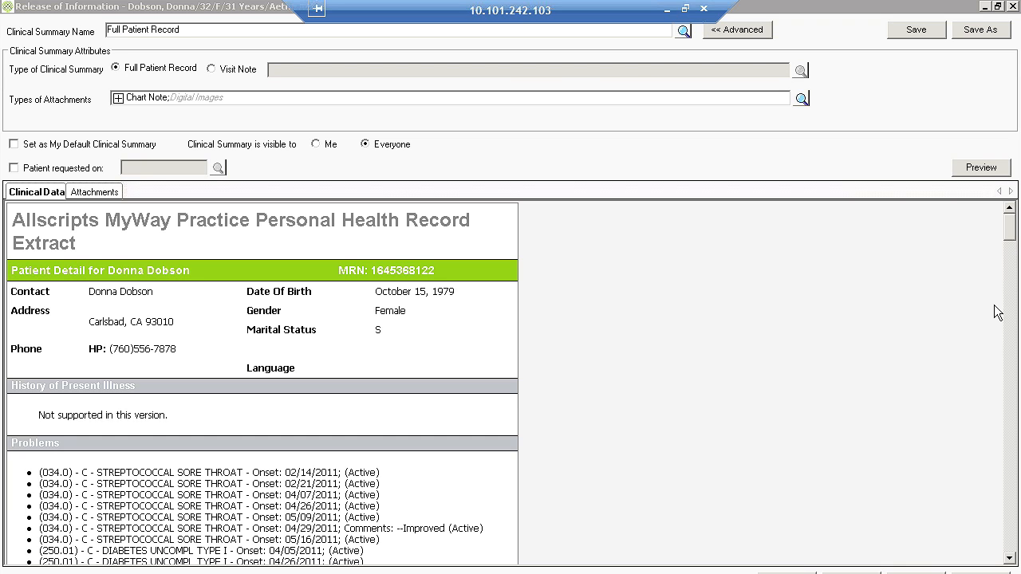
mouse_move(1010, 228)
mouse_down()
mouse_move(1009, 273)
mouse_move(991, 222)
mouse_up()
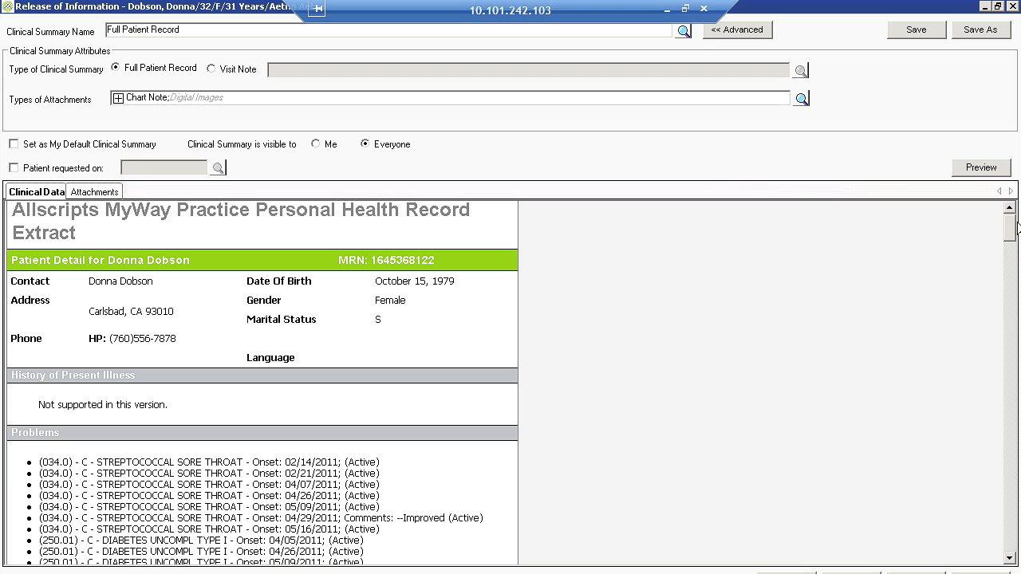
drag(1014, 231, 1015, 242)
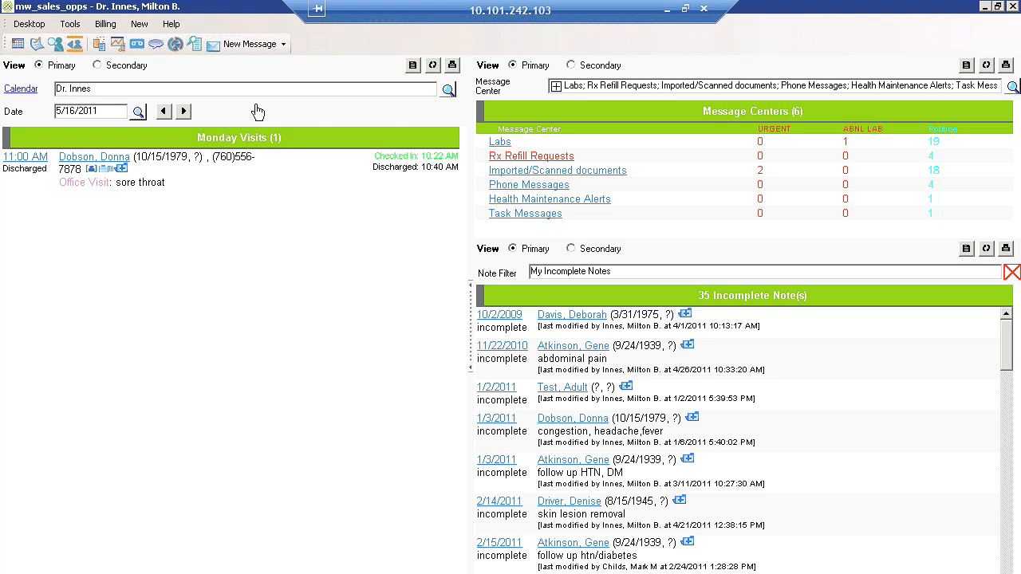
click(224, 48)
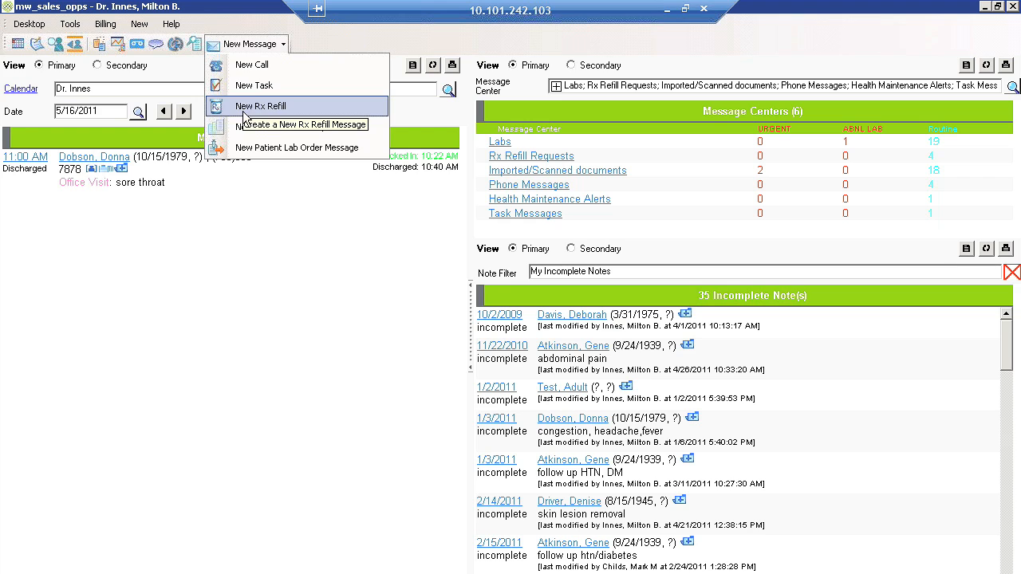
click(319, 279)
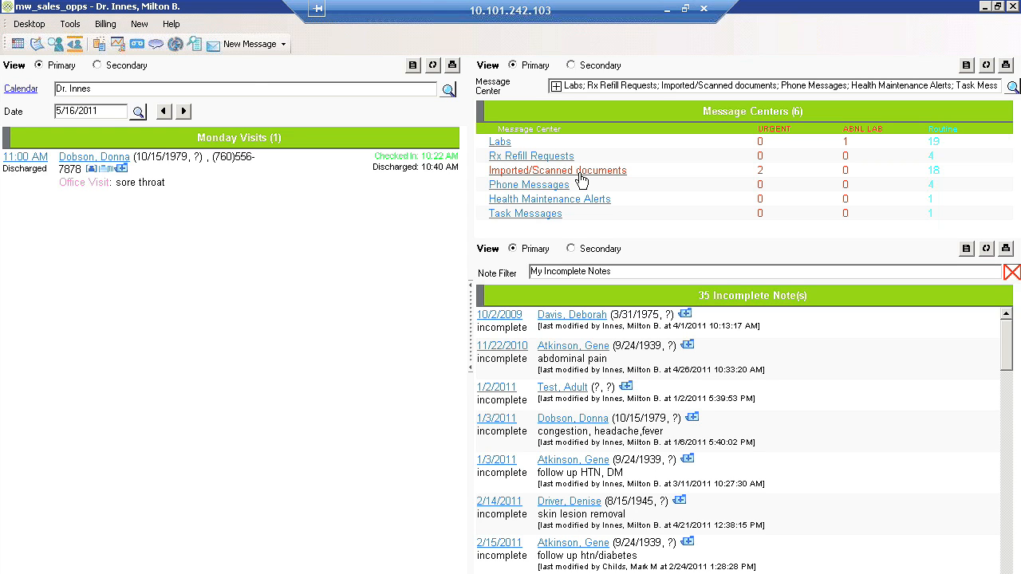
Open the EKG message under Imported/Scanned documents and review its attachment and approval option.
click(581, 177)
click(102, 258)
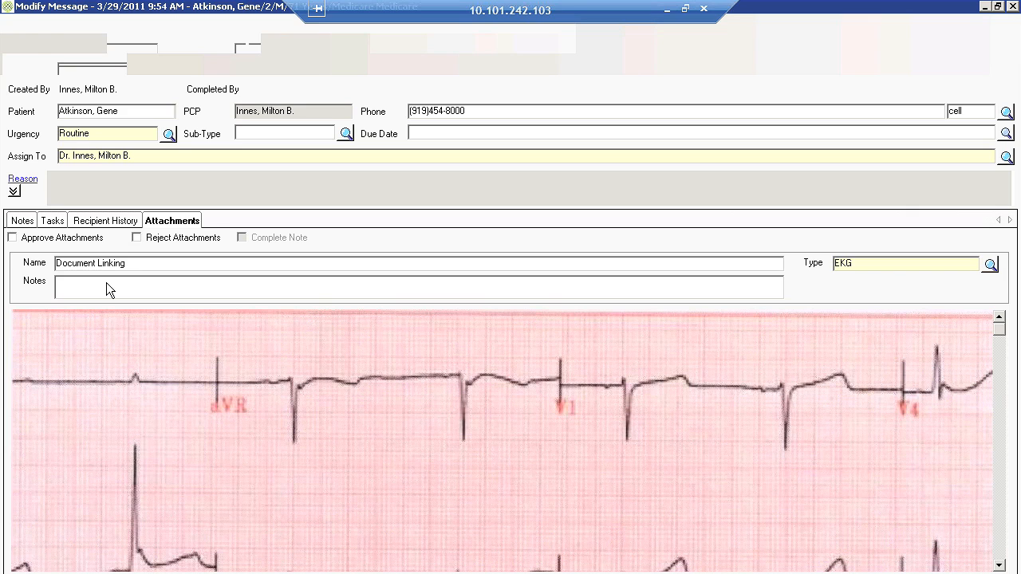
click(77, 242)
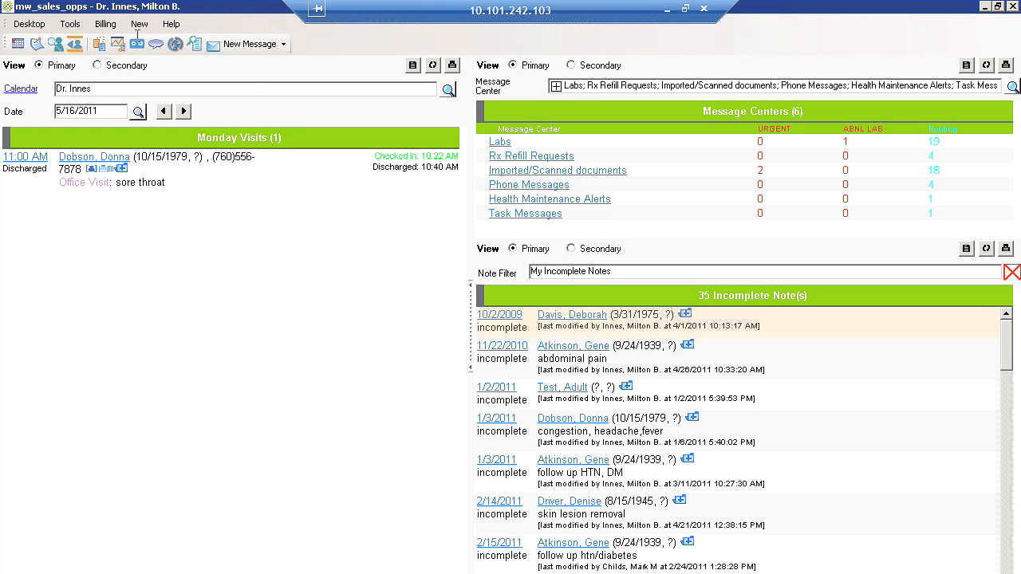
Run the Patients by Diagnosis report for streptococcal sore throat over the current year, check its export formats, and close it.
click(197, 46)
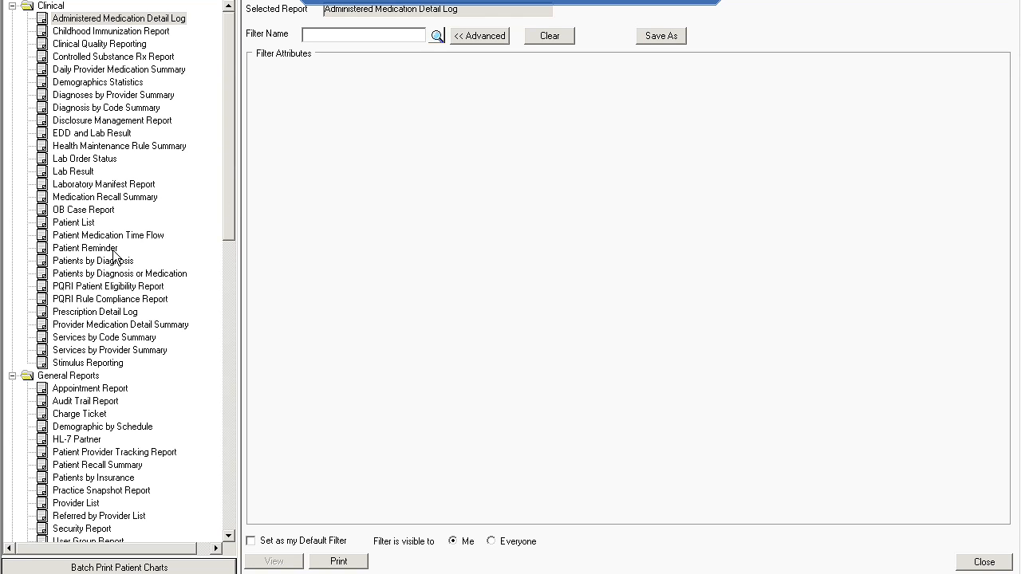
click(112, 260)
click(547, 83)
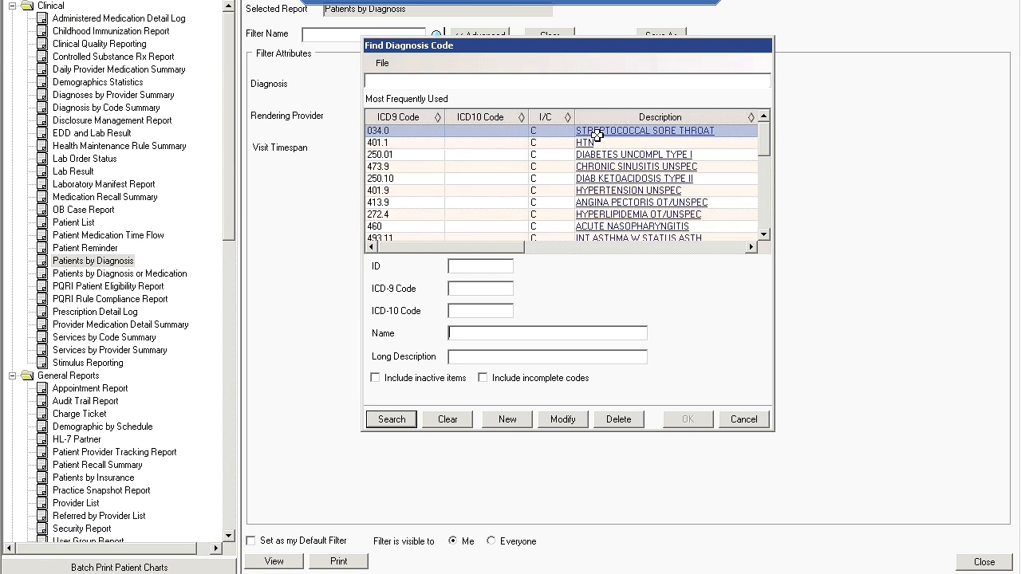
click(690, 418)
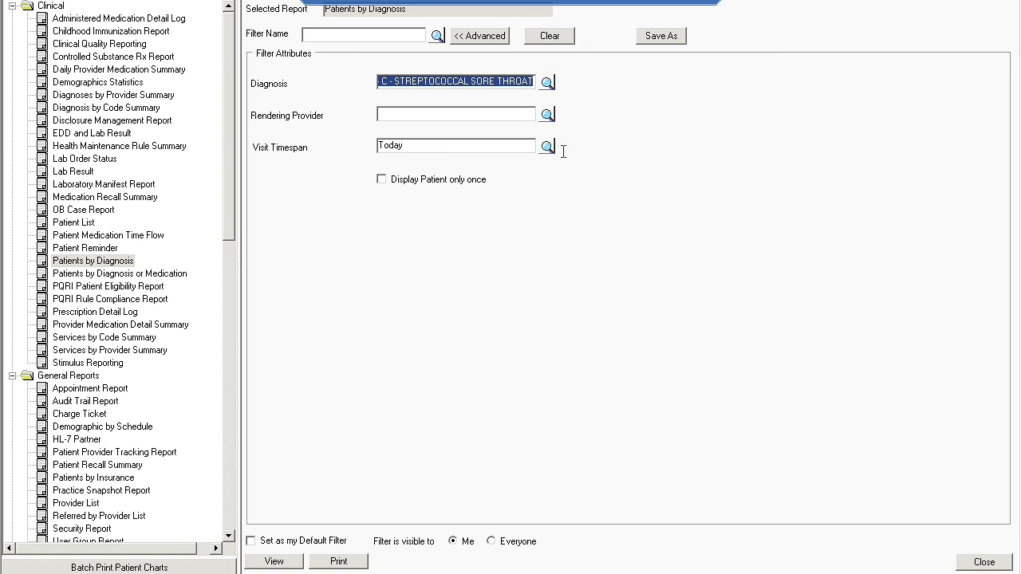
click(548, 148)
double_click(451, 233)
click(275, 562)
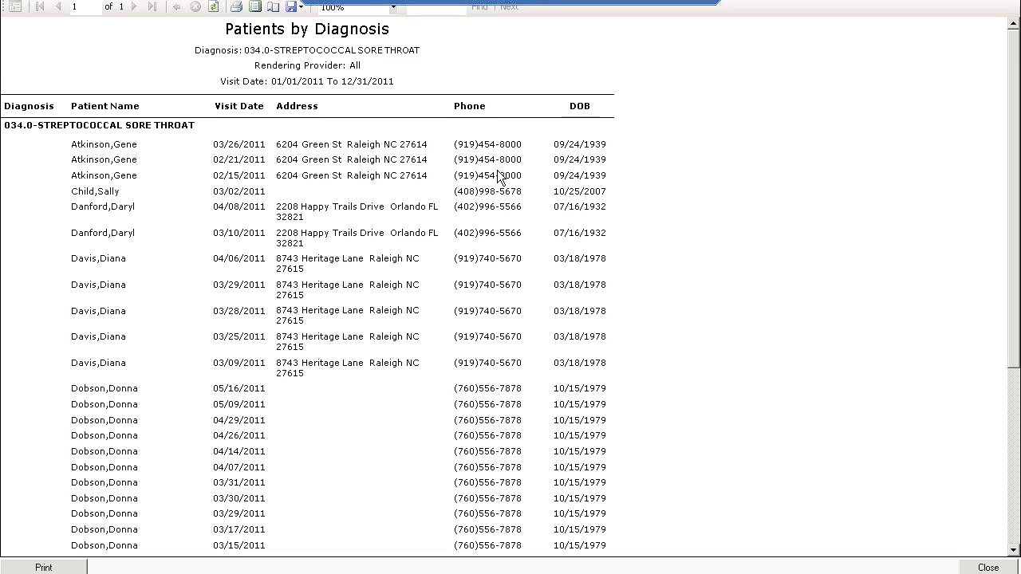
click(294, 7)
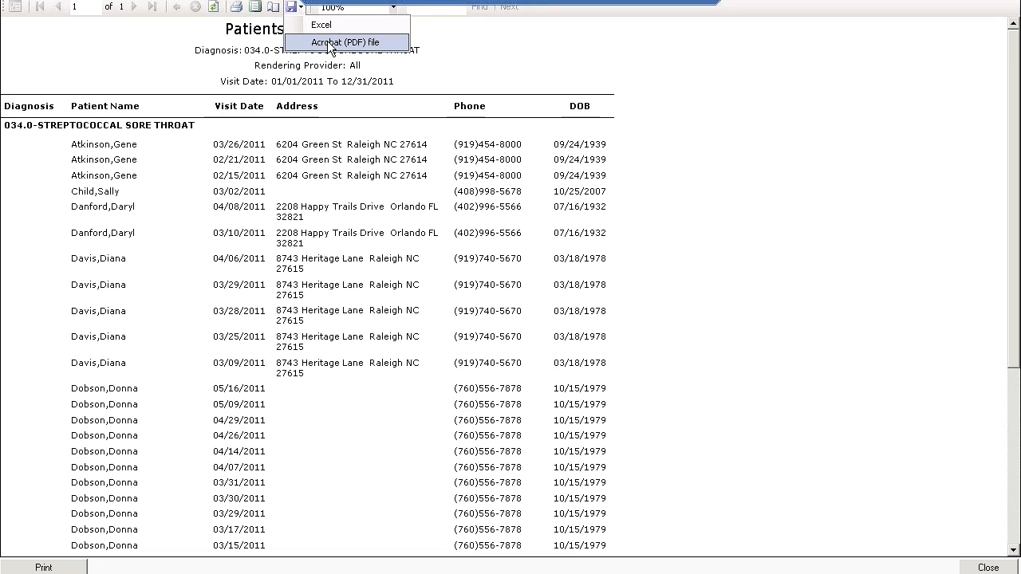
click(983, 568)
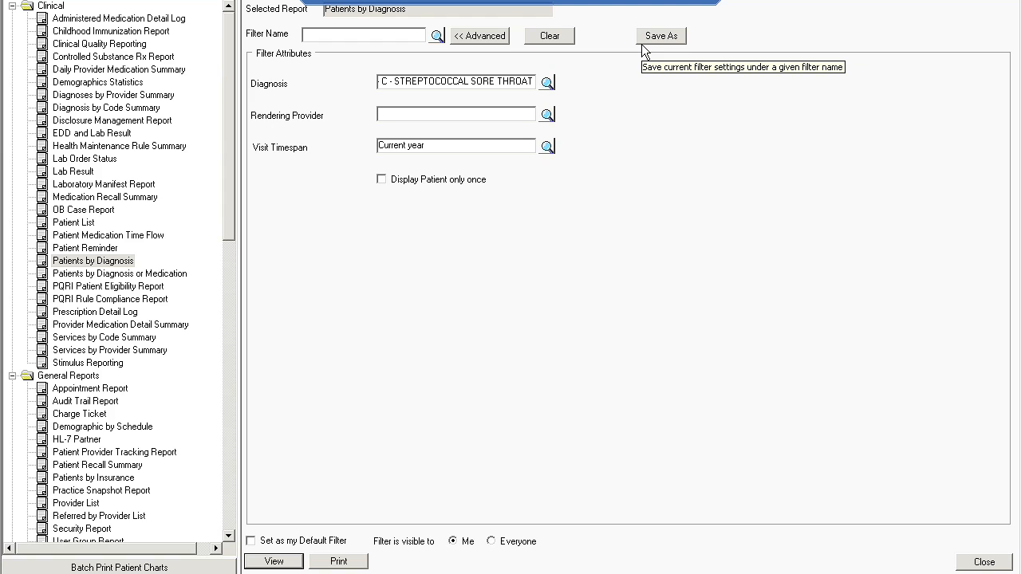
Try saving the report filter with a daily schedule at 01:00 AM, sent to Administrators, then discard it.
click(641, 44)
click(354, 243)
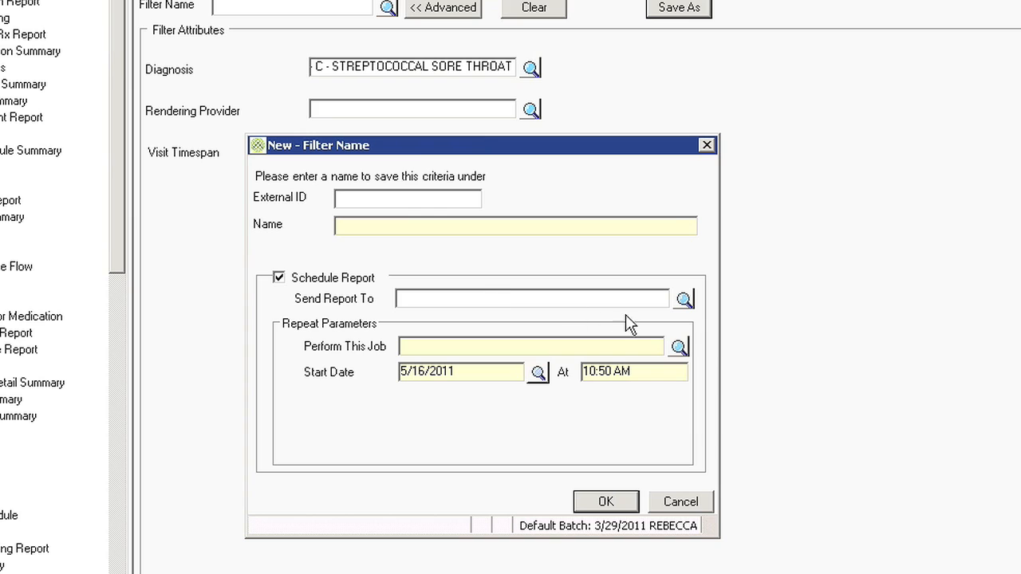
click(684, 299)
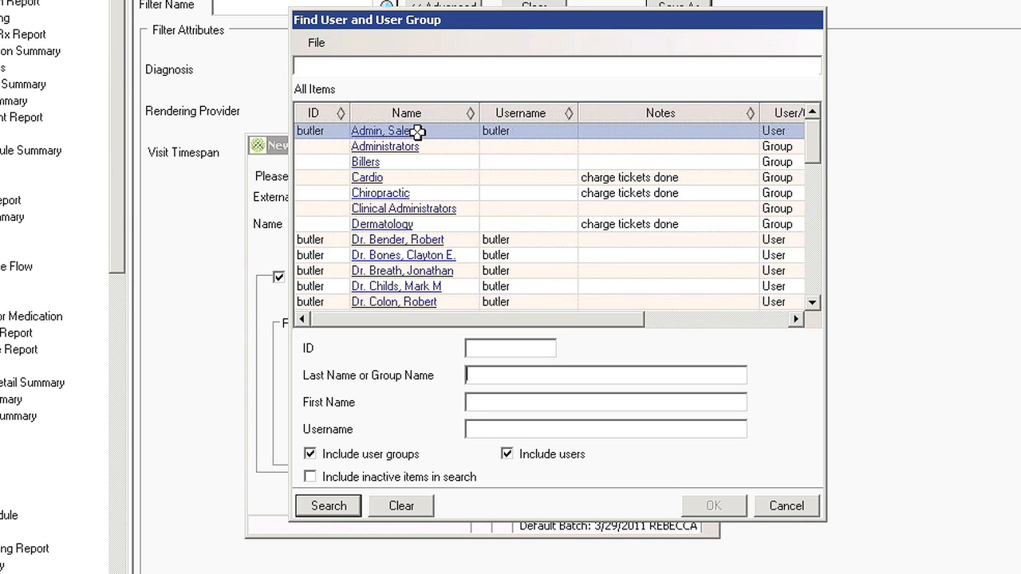
click(795, 507)
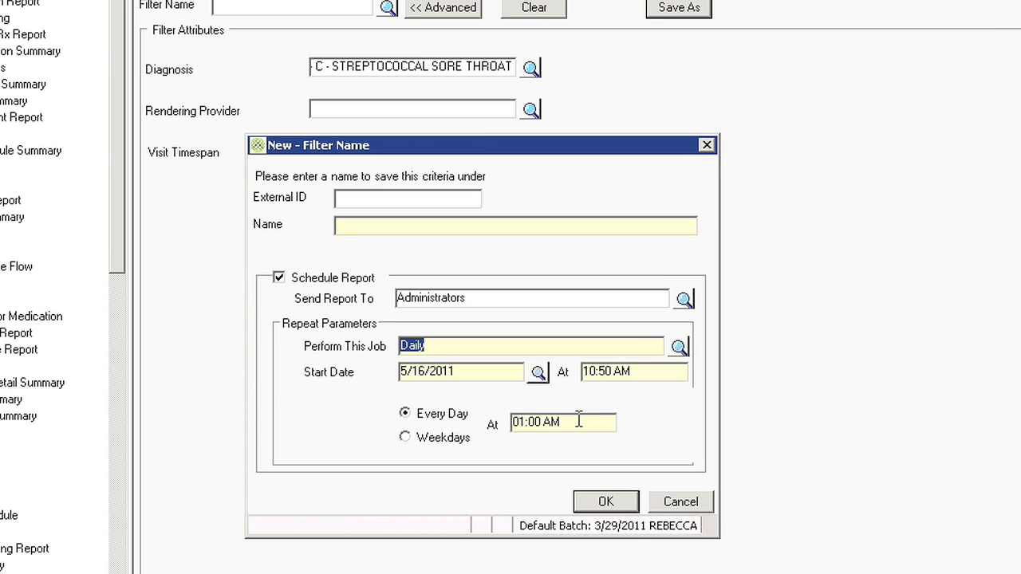
click(704, 505)
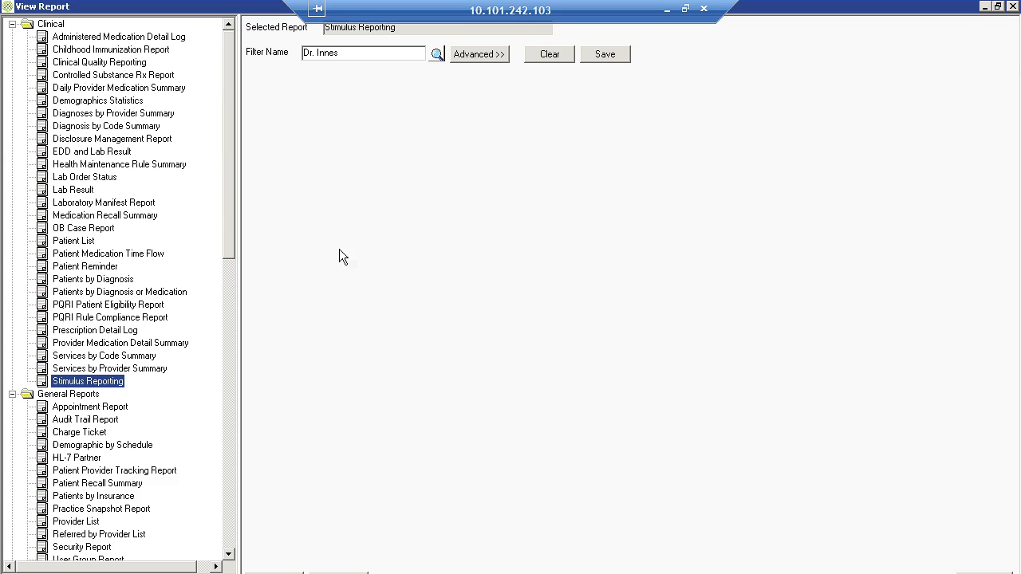
View the Stimulus Reporting report using the provider's saved filter, and close it.
click(274, 573)
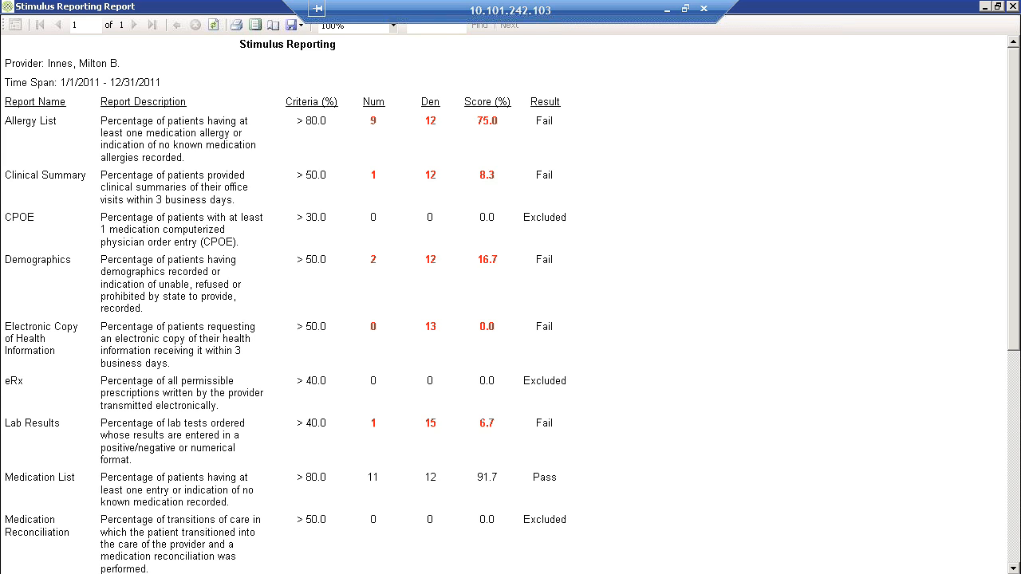
key(alt+F4)
Run Clinical Quality Reporting for core measures NQF 0013, 0028 and 0421, and examine the blood pressure measure's figures.
click(116, 46)
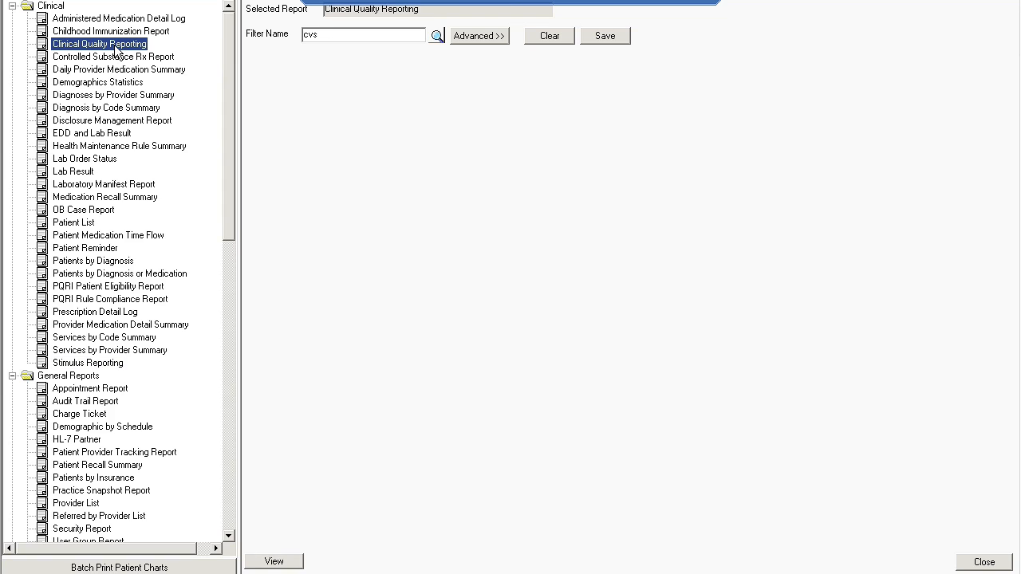
click(479, 36)
click(299, 137)
click(299, 153)
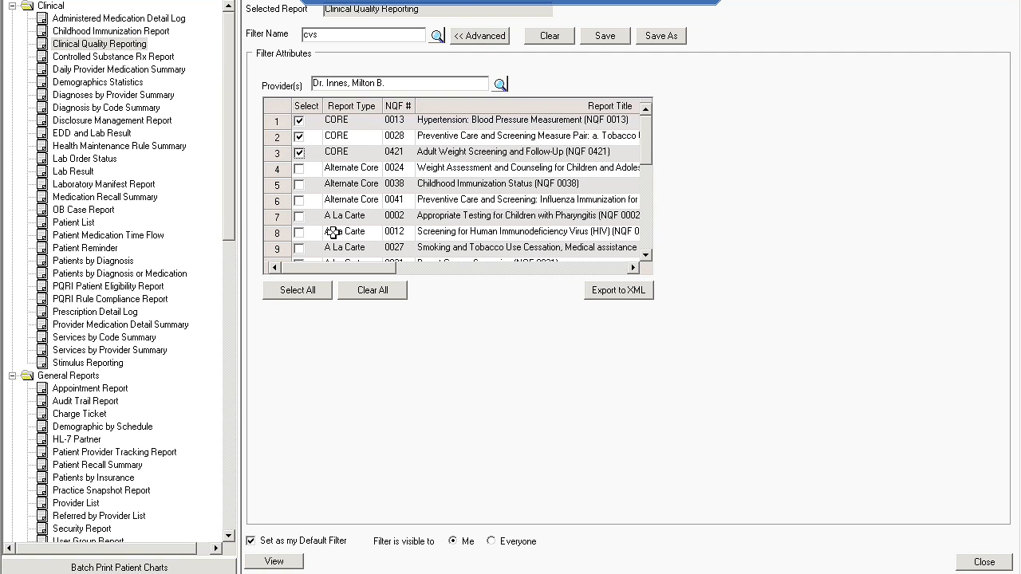
click(273, 561)
click(357, 190)
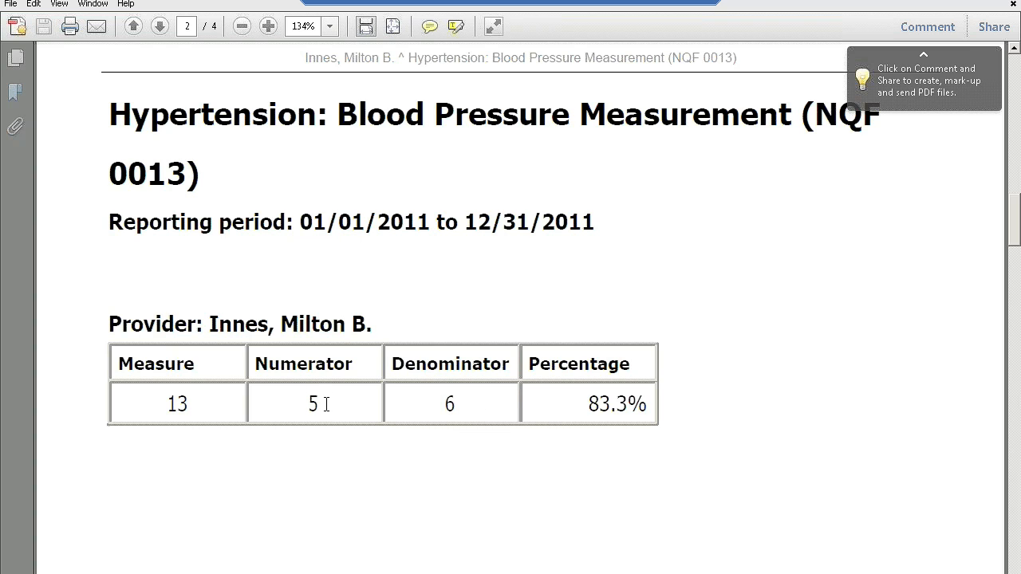
drag(294, 405, 313, 405)
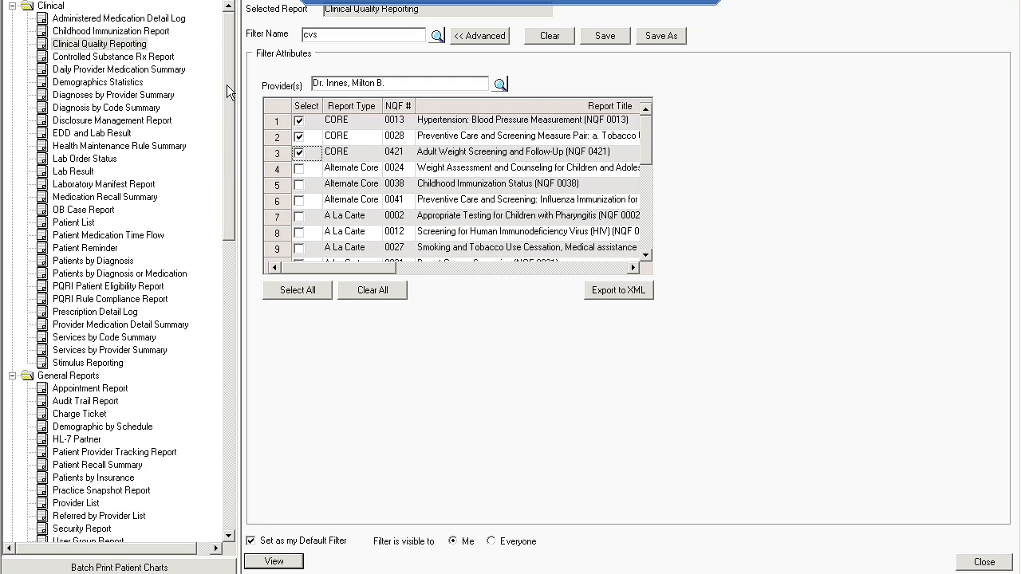
View the Financial Summary report for today's postings by billing provider, and exit the reports.
drag(227, 95, 228, 217)
scroll(212, 299, down, 10)
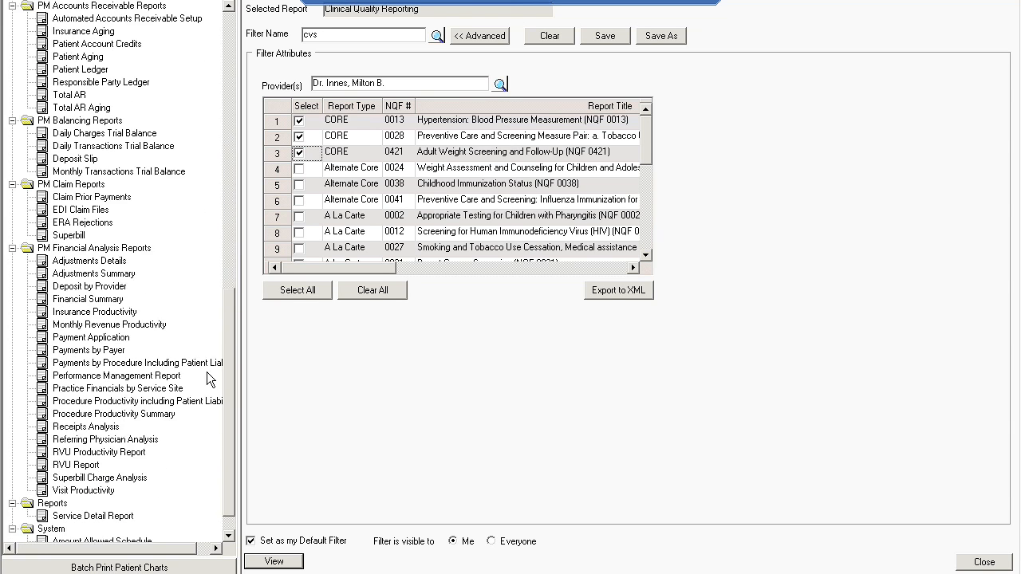
click(106, 273)
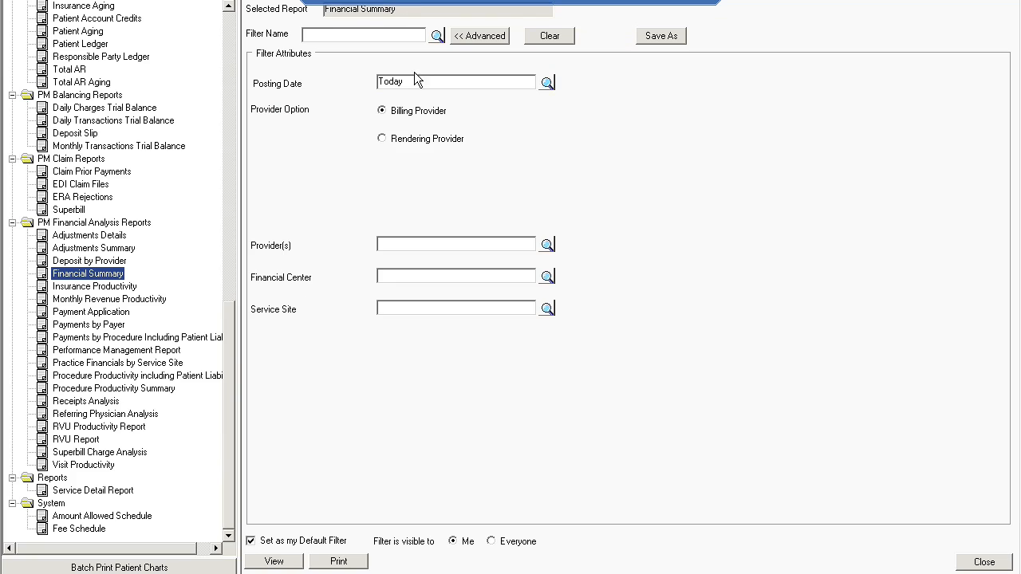
click(274, 561)
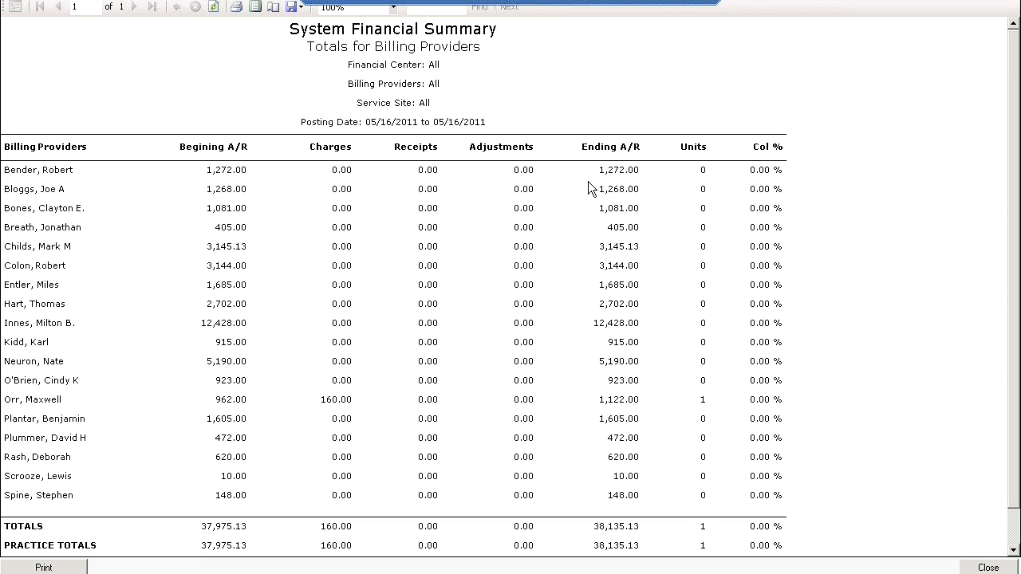
click(979, 564)
click(983, 562)
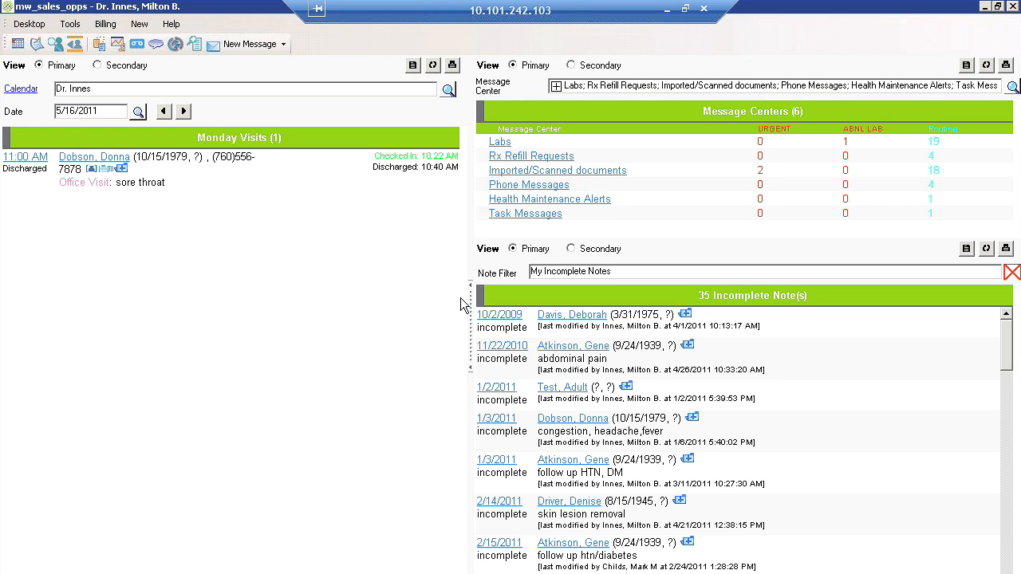